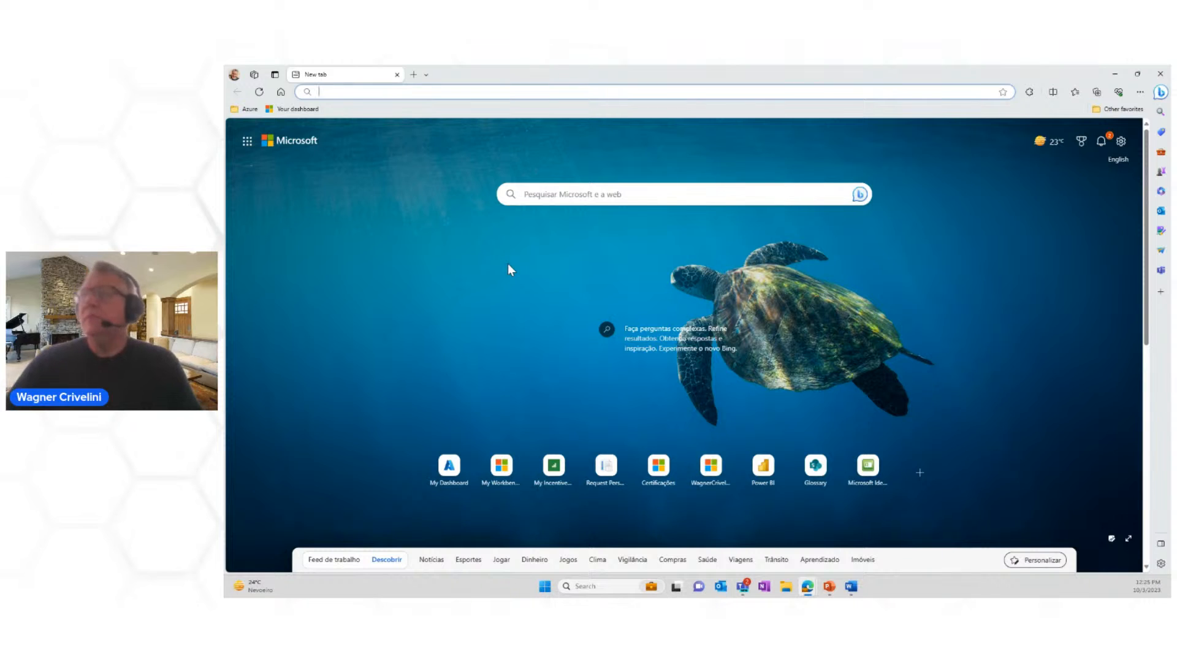
Step: Open the Fabric site from the Azure favorites folder and browse the items in My workspace
{"action": "left_click", "coordinate": [249, 111]}
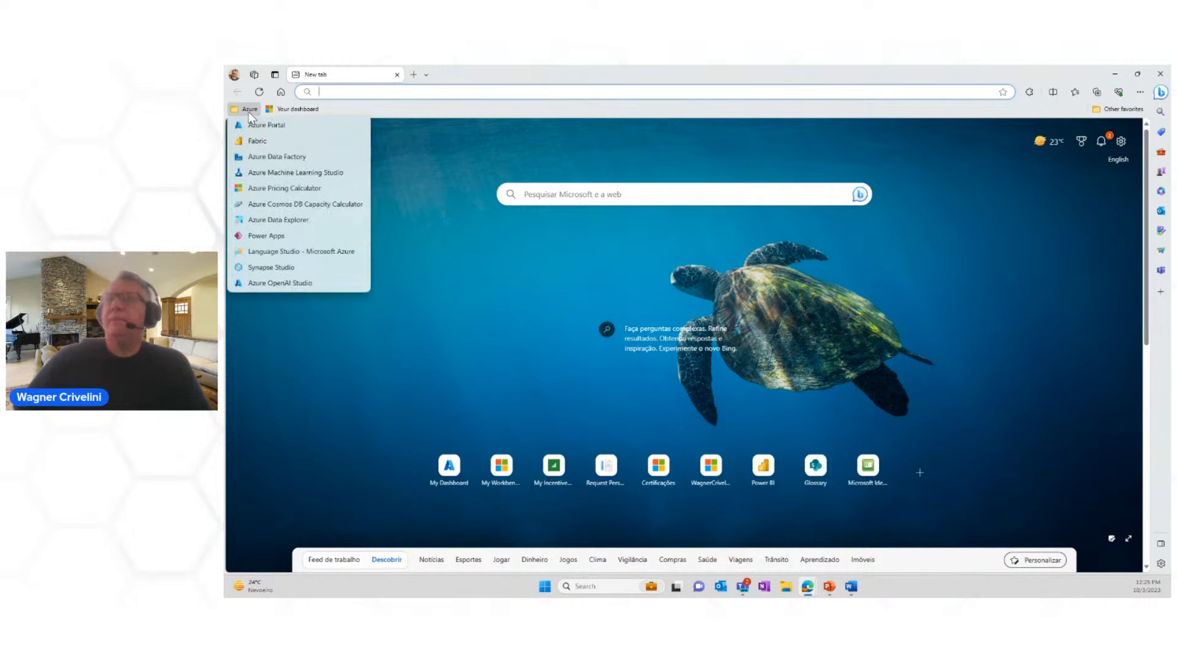
{"action": "left_click", "coordinate": [253, 143]}
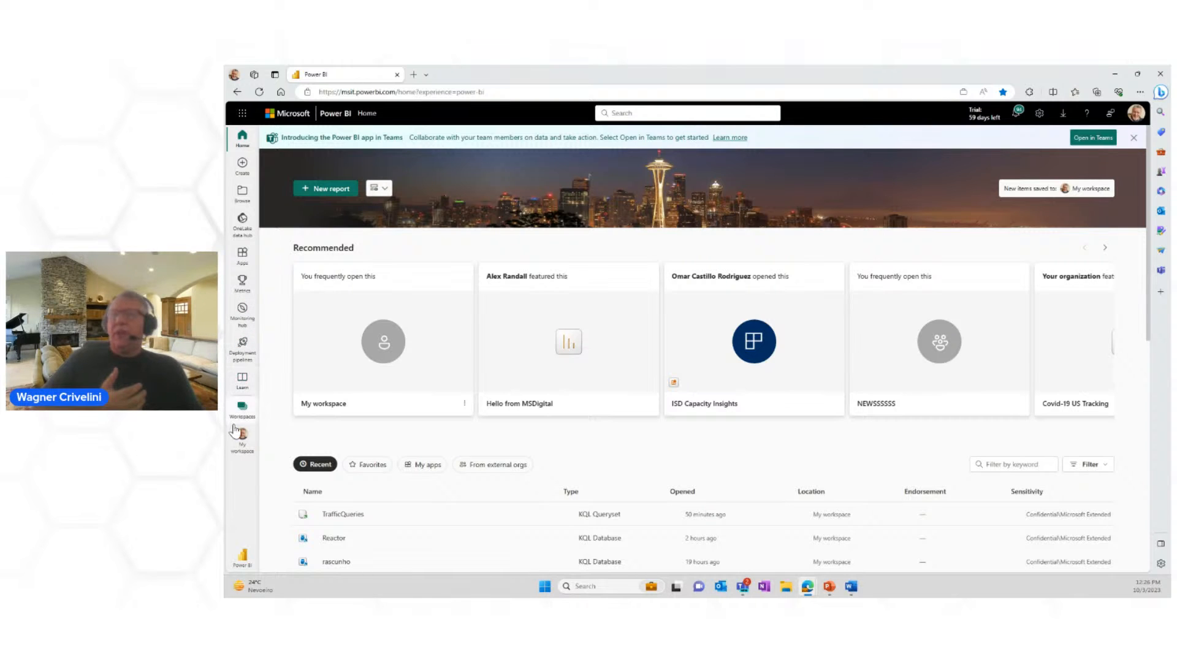
{"action": "left_click", "coordinate": [243, 440]}
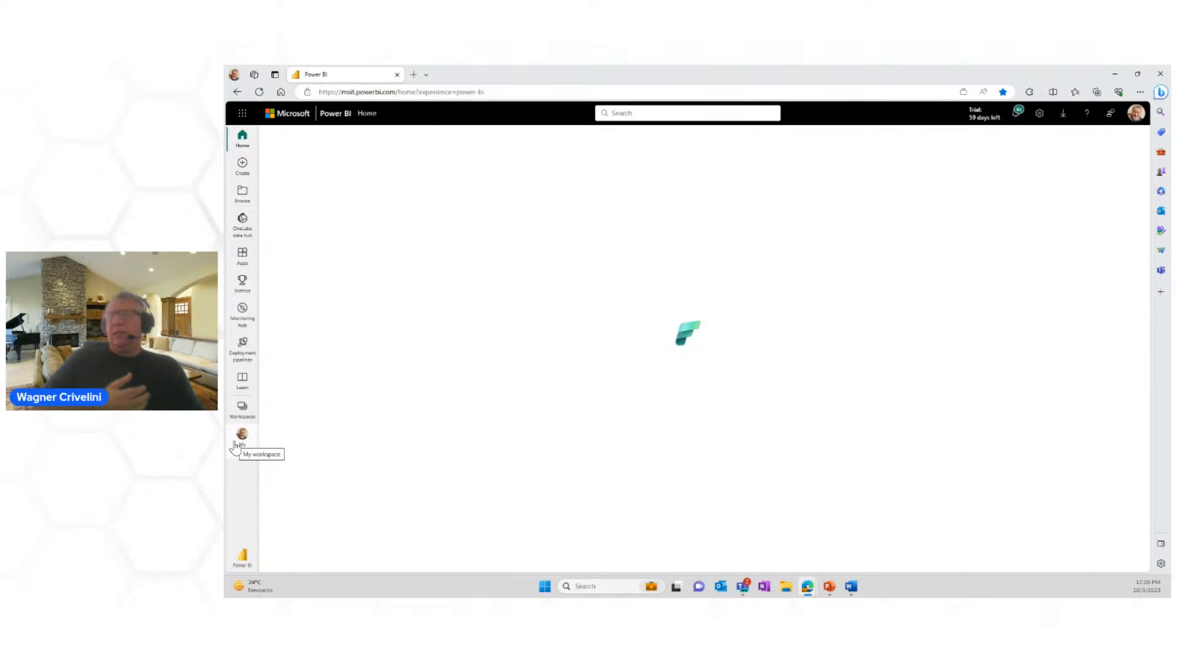
{"action": "left_click", "coordinate": [237, 460]}
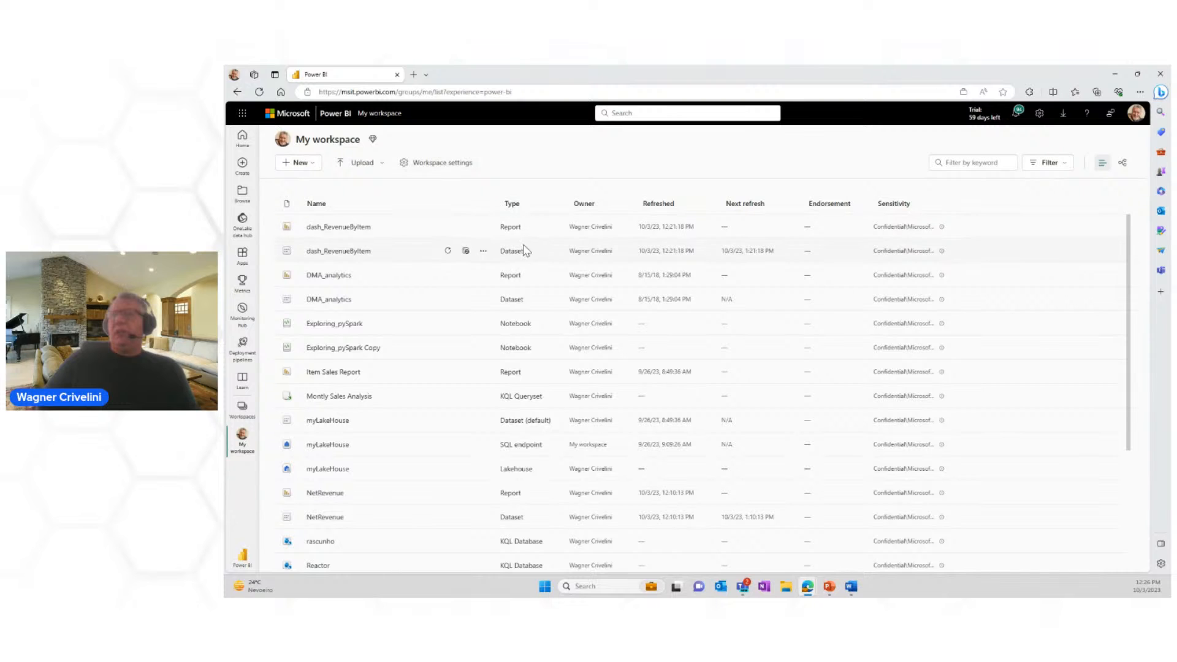
{"action": "scroll", "coordinate": [427, 322], "scroll_direction": "down", "scroll_amount": 3}
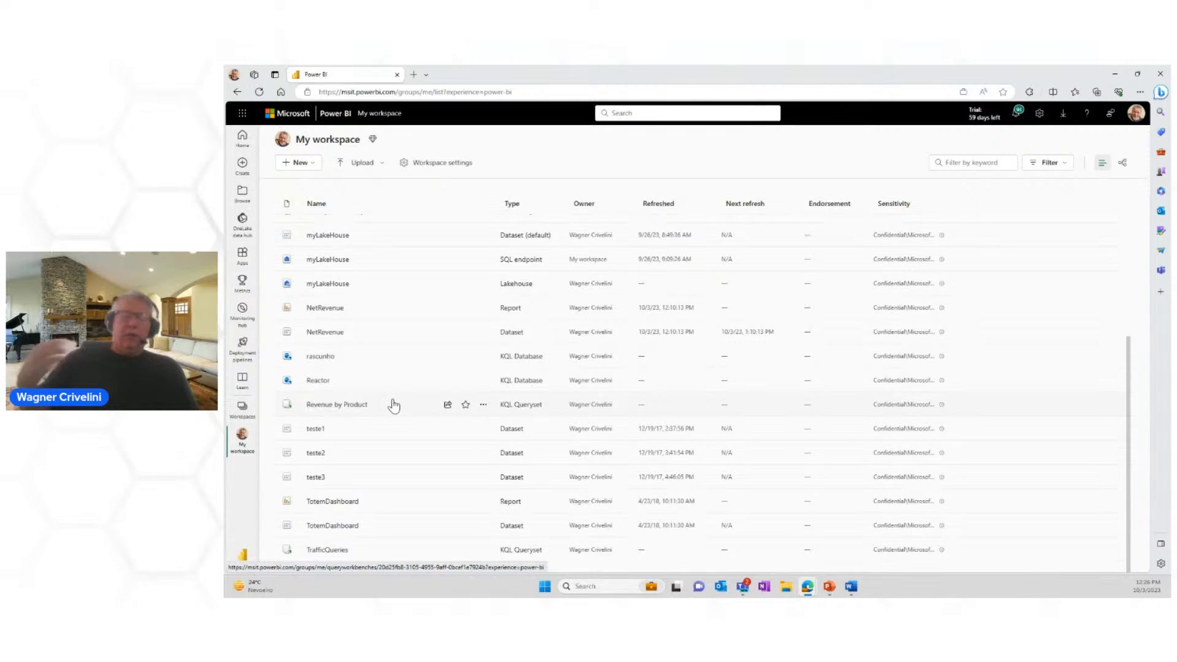
{"action": "scroll", "coordinate": [399, 403], "scroll_direction": "up", "scroll_amount": 3}
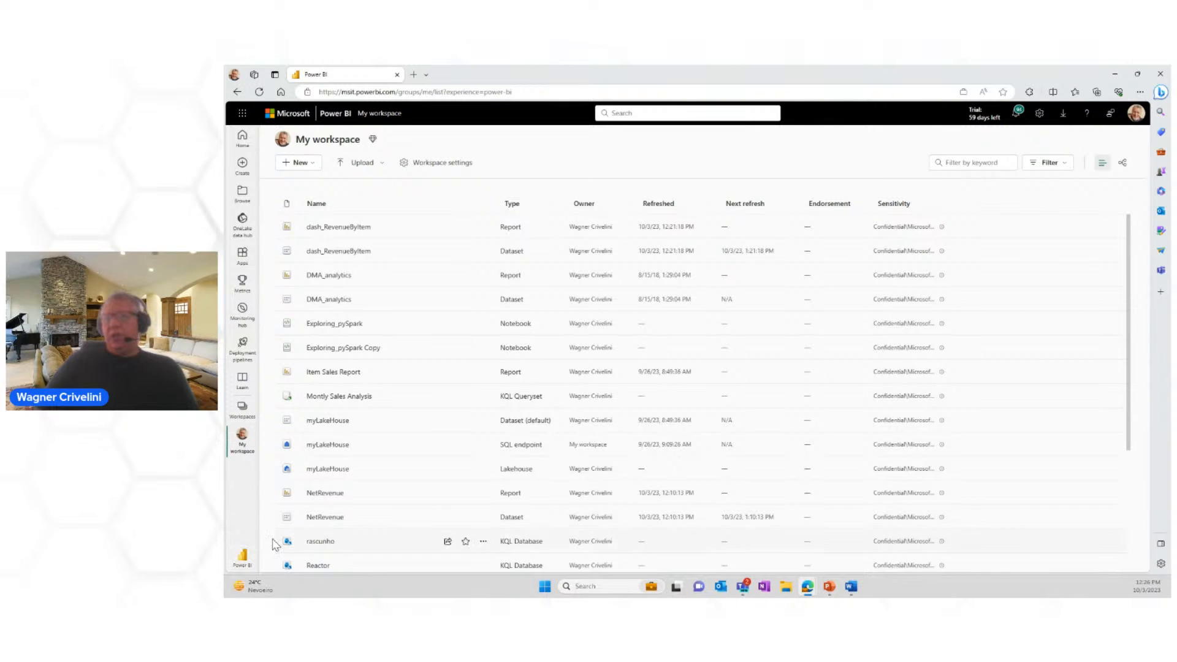
Step: Switch to the Real-Time Analytics experience and start a new KQL Database
{"action": "left_click", "coordinate": [243, 561]}
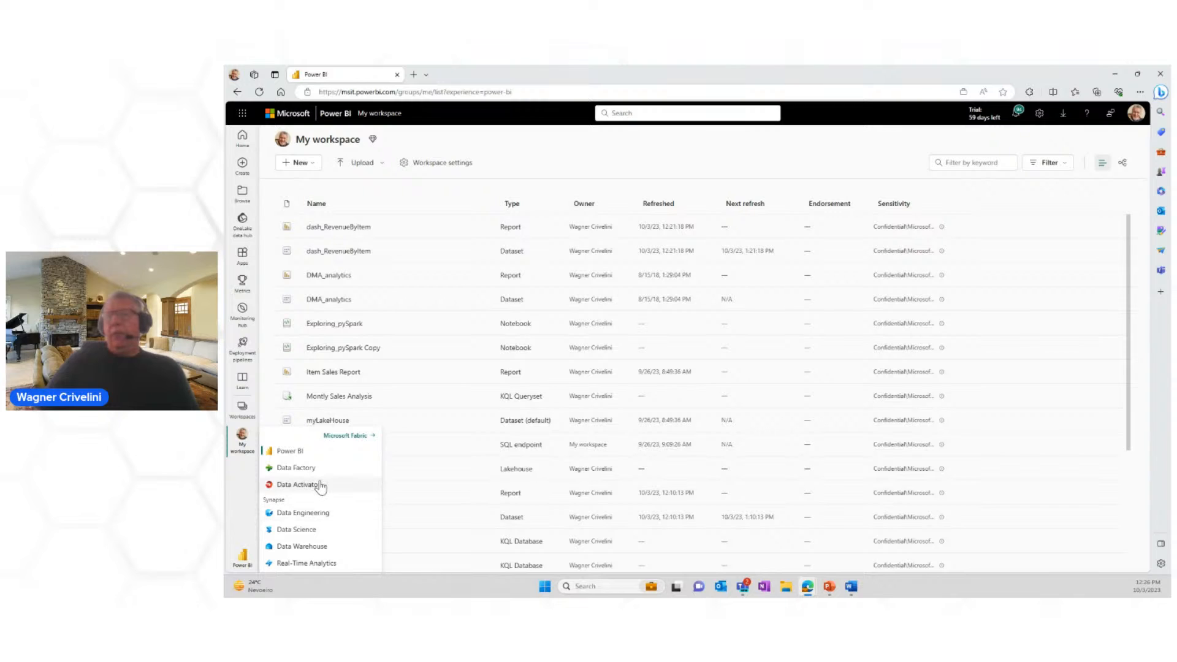
{"action": "left_click", "coordinate": [311, 564]}
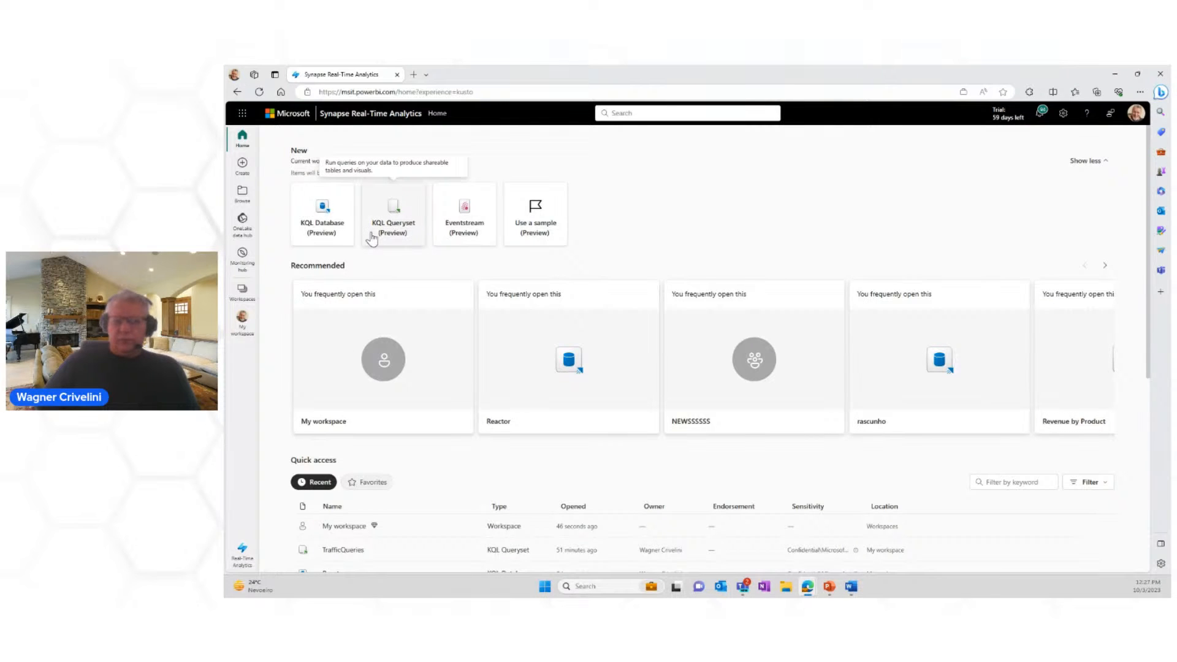
{"action": "left_click", "coordinate": [323, 212]}
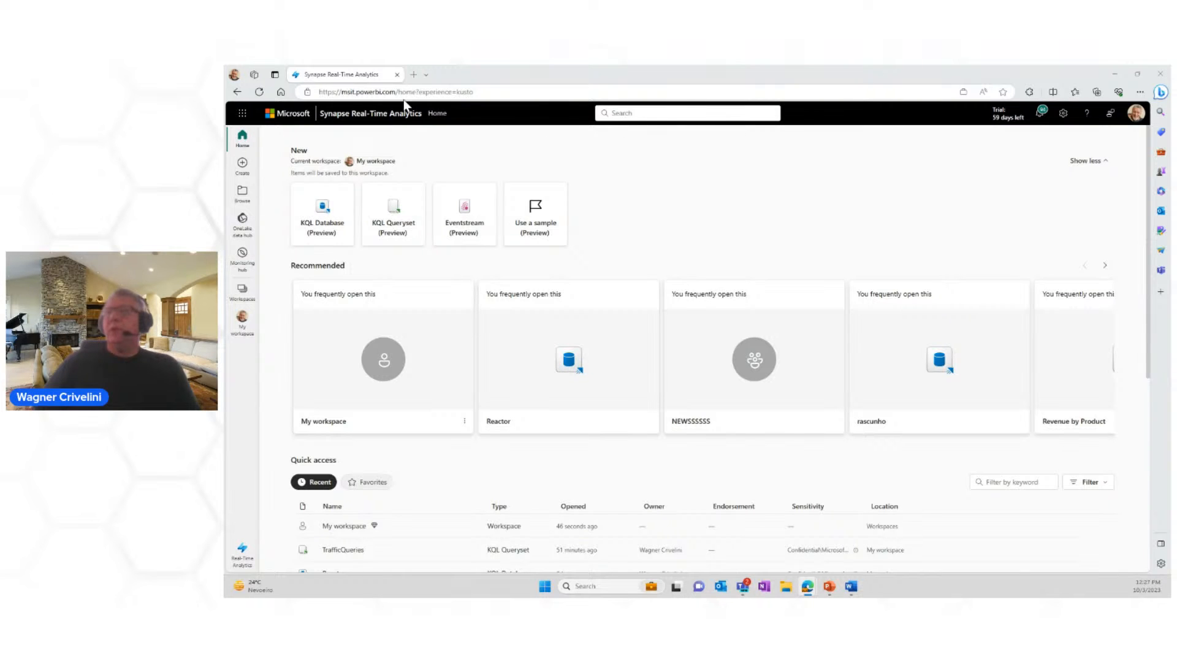
{"action": "left_click", "coordinate": [322, 229]}
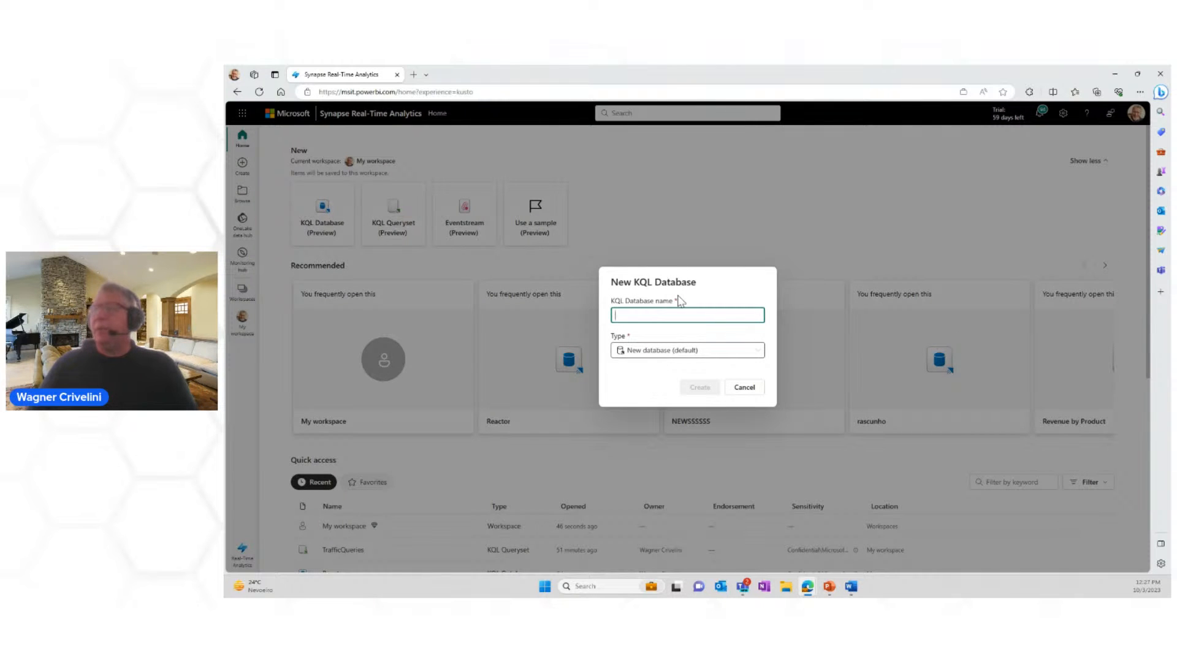
Step: Name the KQL database reactor20231003, keep the type New database (default), and create it
{"action": "left_click", "coordinate": [649, 314]}
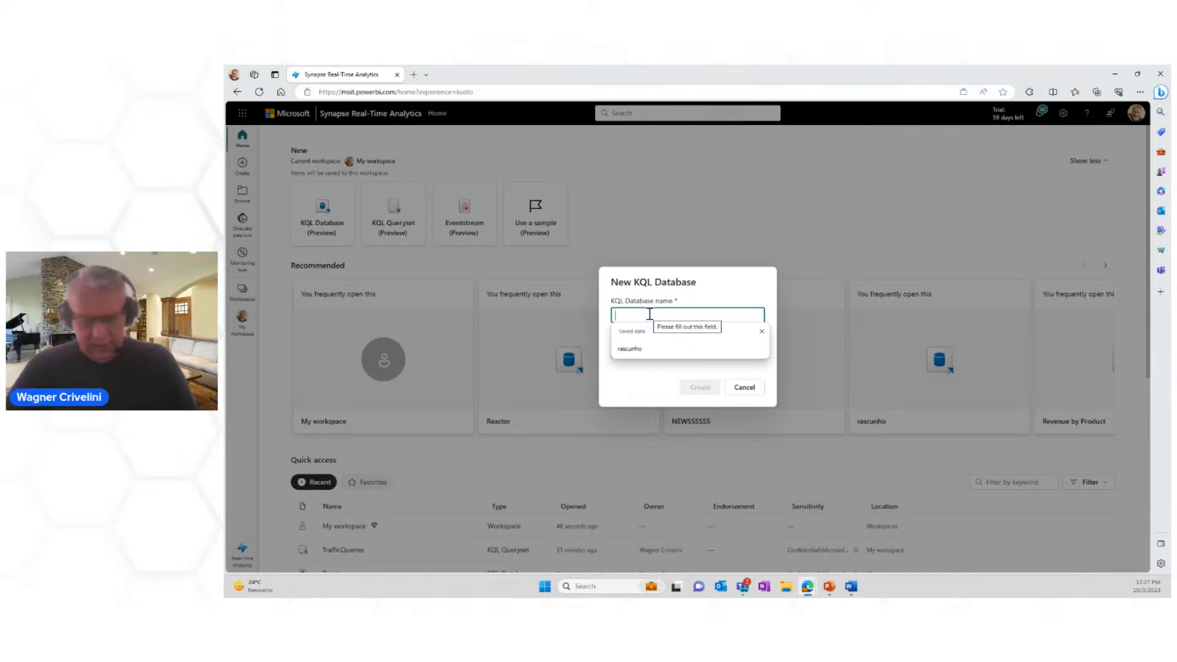
{"action": "type", "text": "reactor202"}
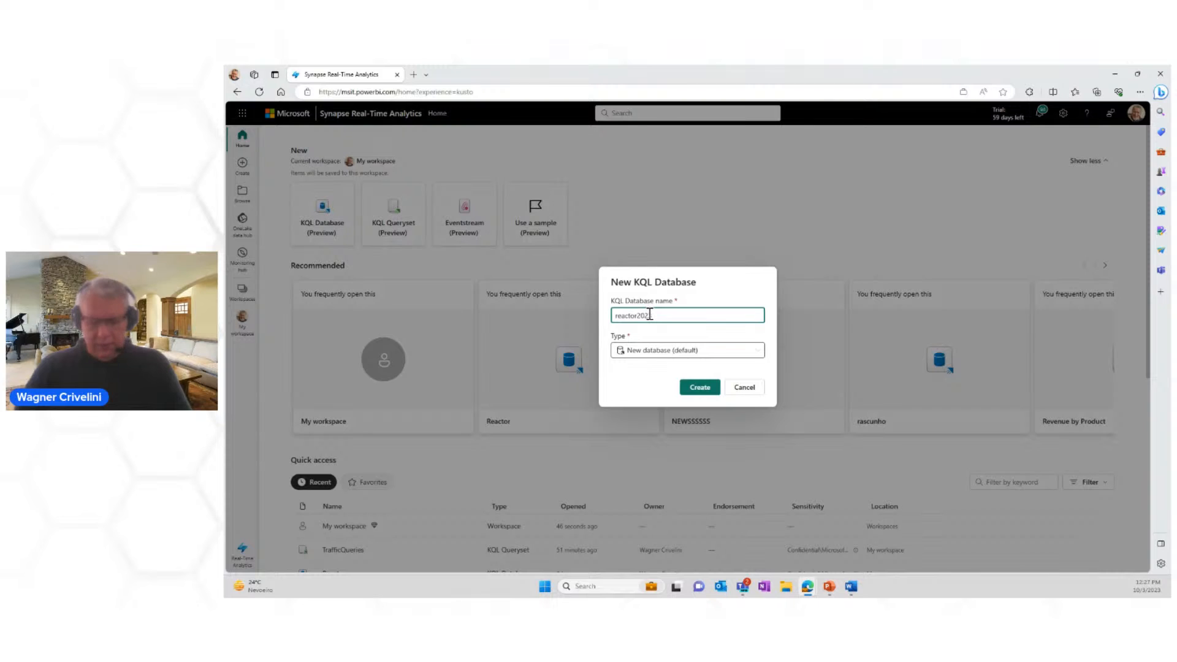
{"action": "type", "text": "1003"}
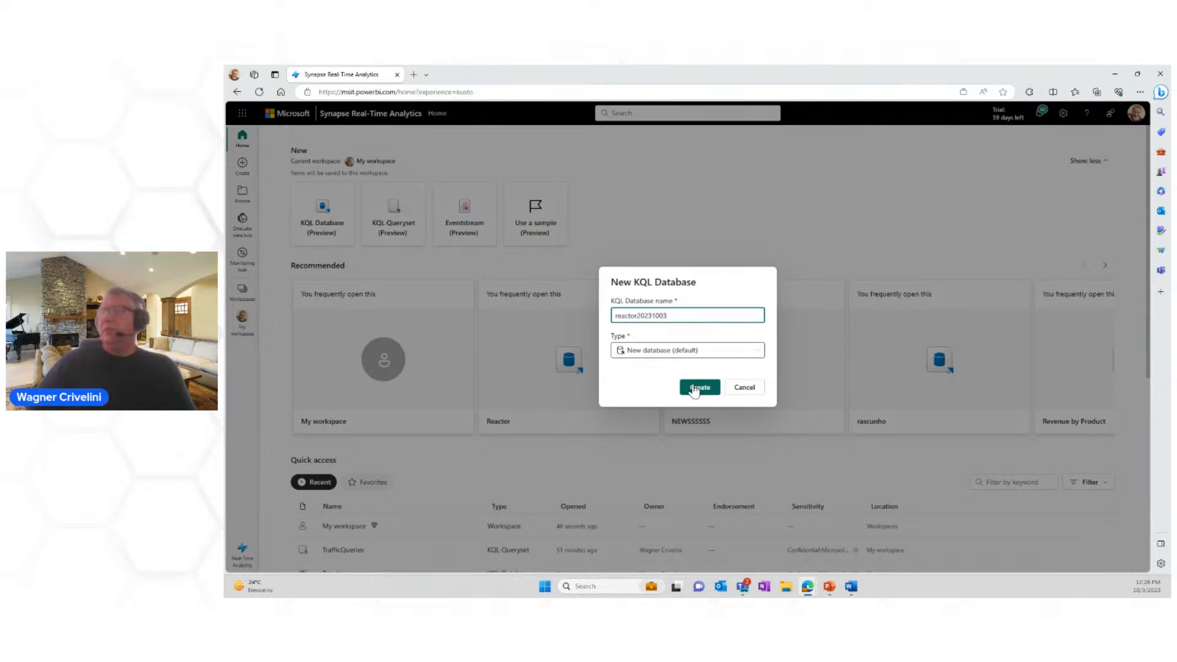
{"action": "left_click", "coordinate": [757, 350]}
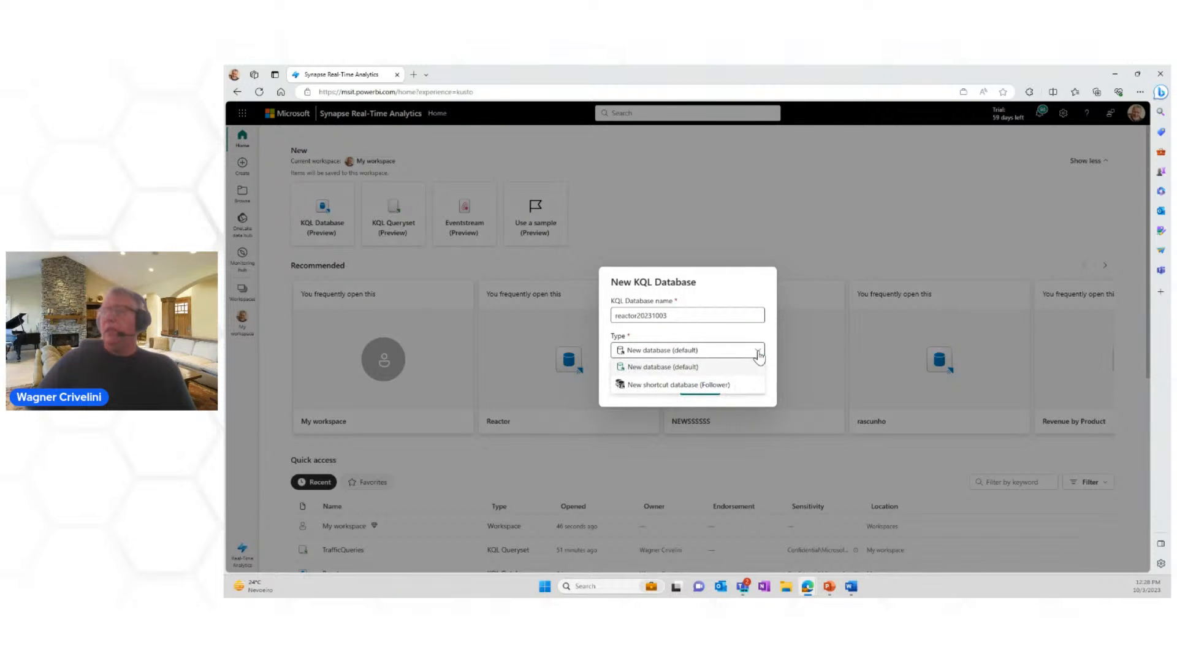
{"action": "left_click", "coordinate": [653, 370]}
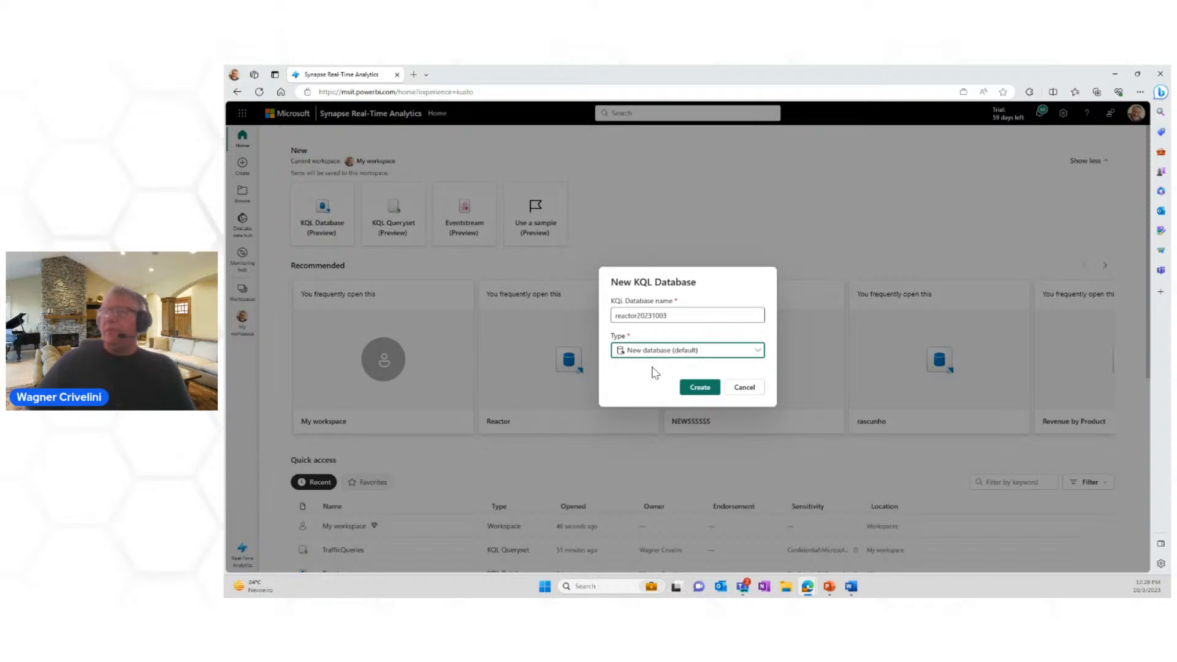
{"action": "left_click", "coordinate": [693, 388]}
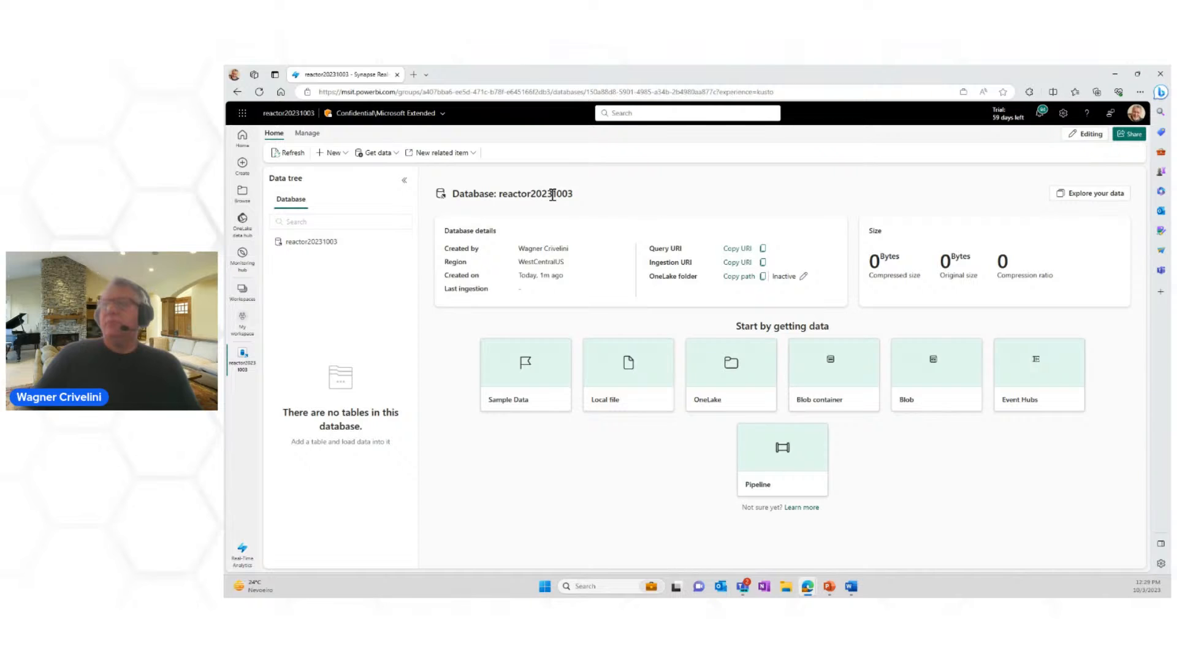
Step: Start a new table in the reactor20231003 database, name it myNewTable, and proceed to its source settings
{"action": "left_click_drag", "start_coordinate": [534, 193], "coordinate": [552, 194]}
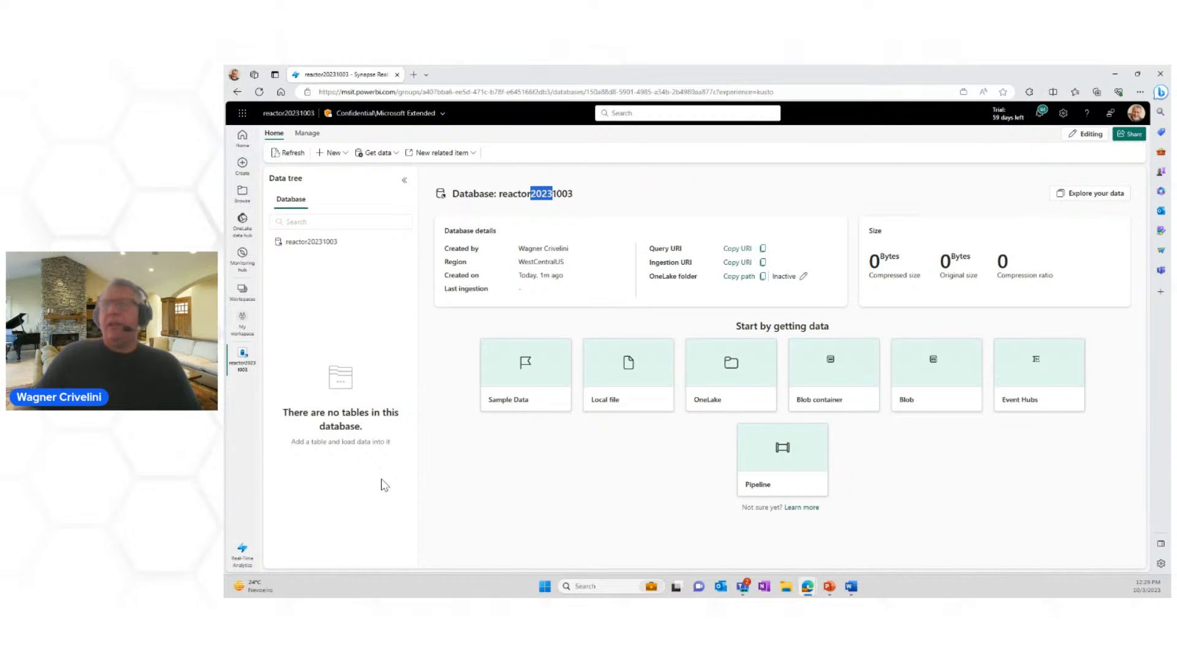
{"action": "left_click", "coordinate": [335, 153]}
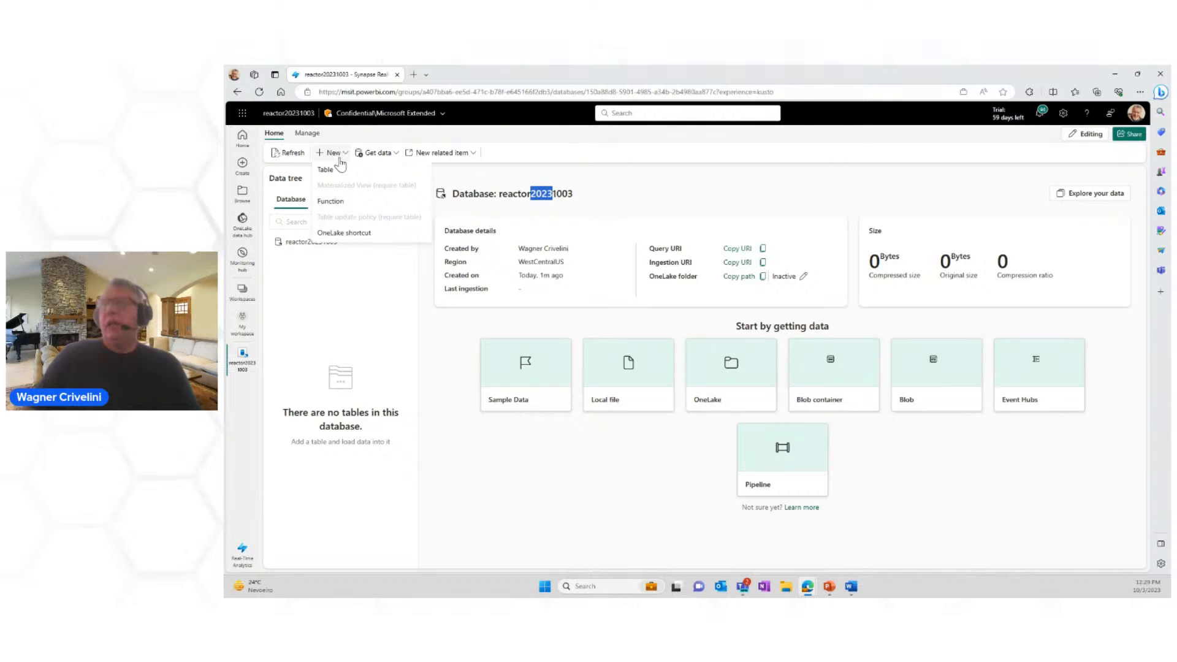
{"action": "left_click", "coordinate": [337, 169]}
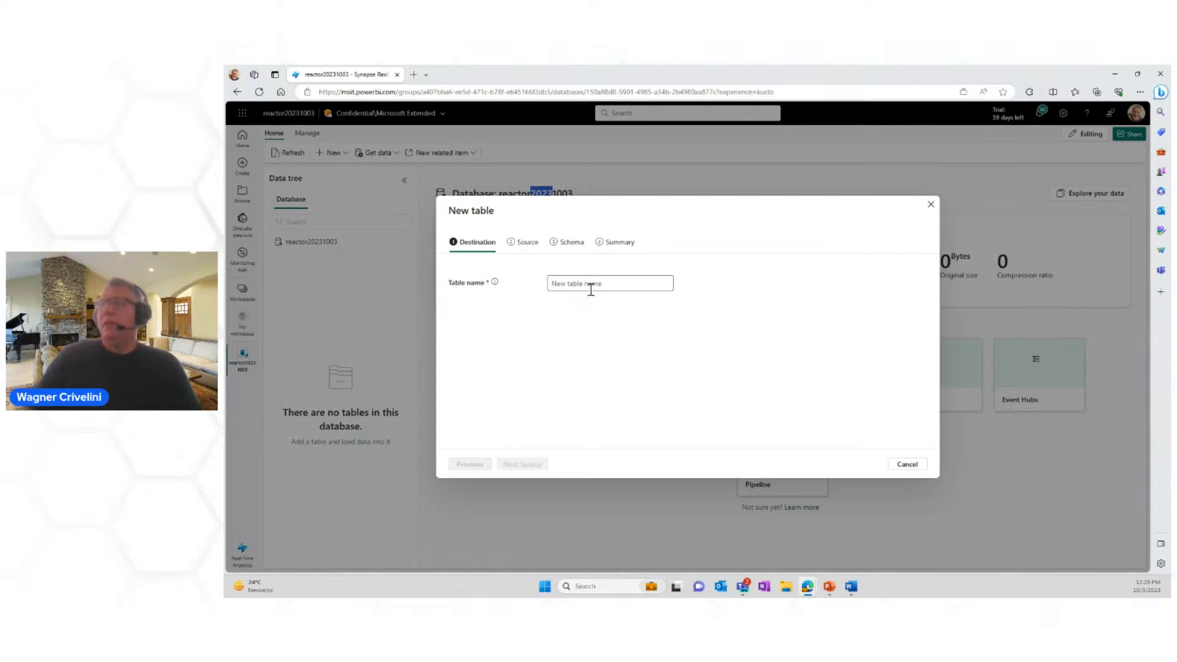
{"action": "left_click", "coordinate": [567, 285]}
{"action": "type", "text": "myNewT"}
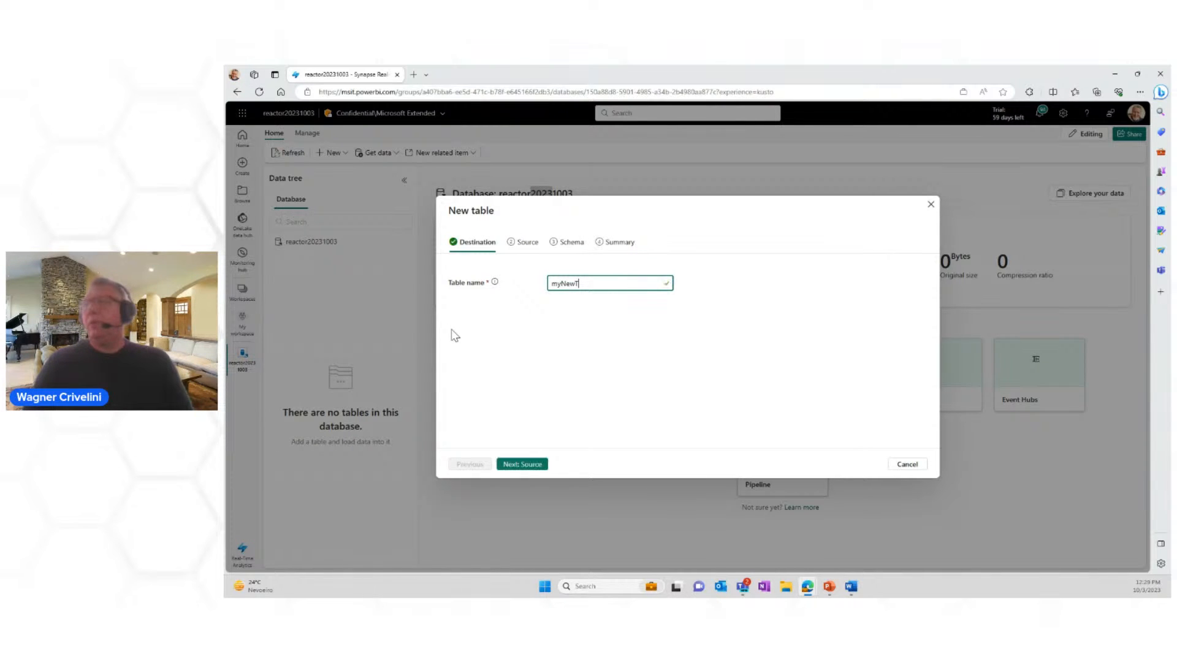
{"action": "type", "text": "able"}
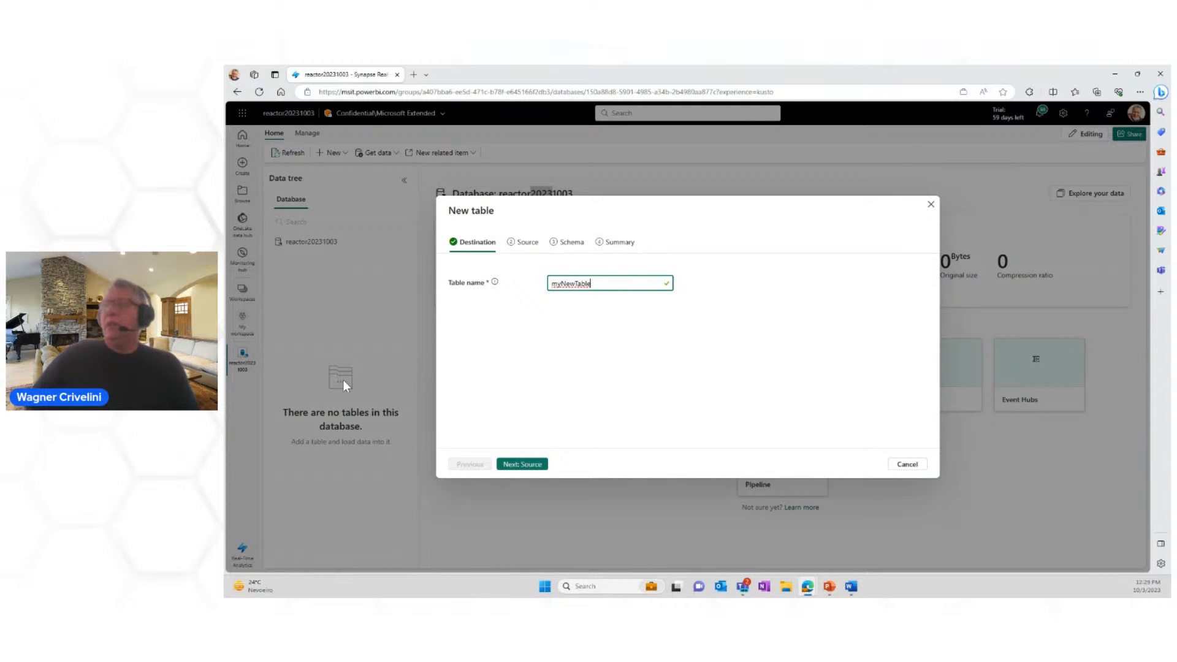
{"action": "left_click", "coordinate": [512, 464]}
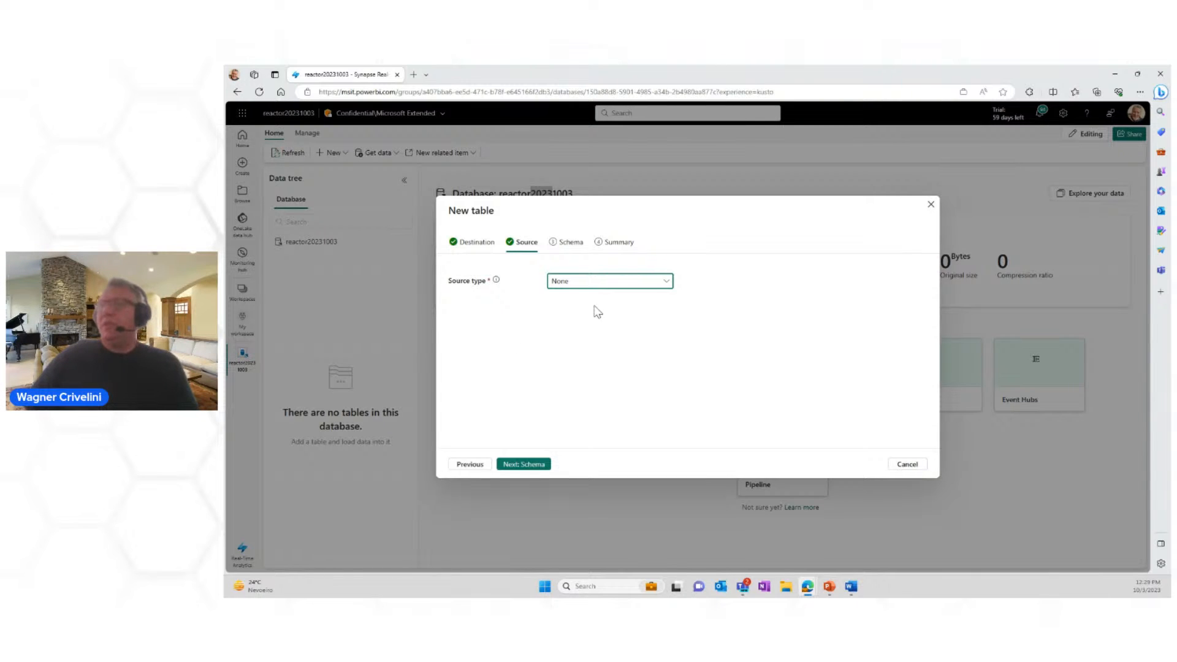
Step: Set the table's source type to File and upload the sales CSV file from the Downloads folder
{"action": "left_click", "coordinate": [668, 286]}
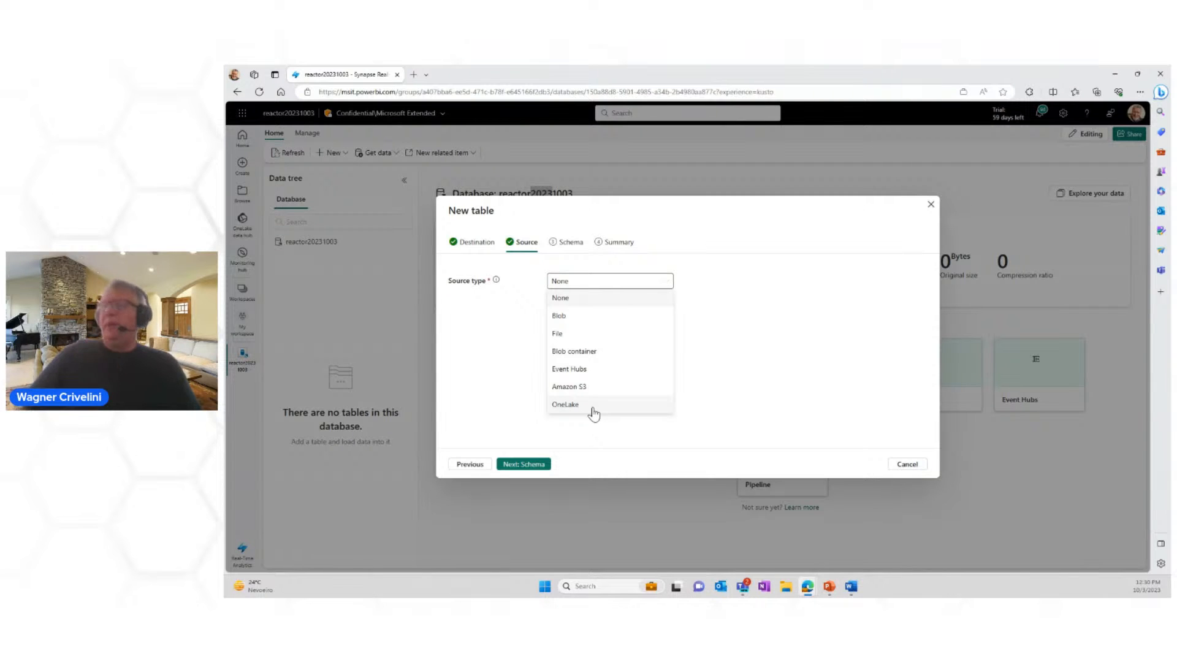
{"action": "left_click", "coordinate": [558, 334]}
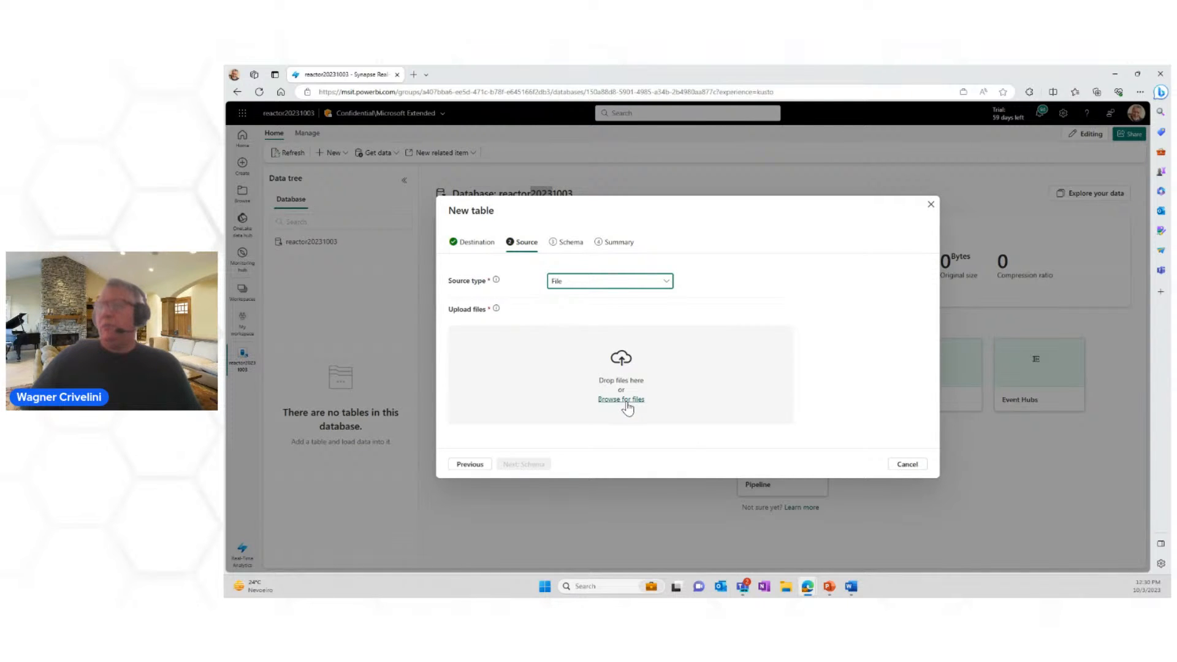
{"action": "left_click", "coordinate": [627, 402]}
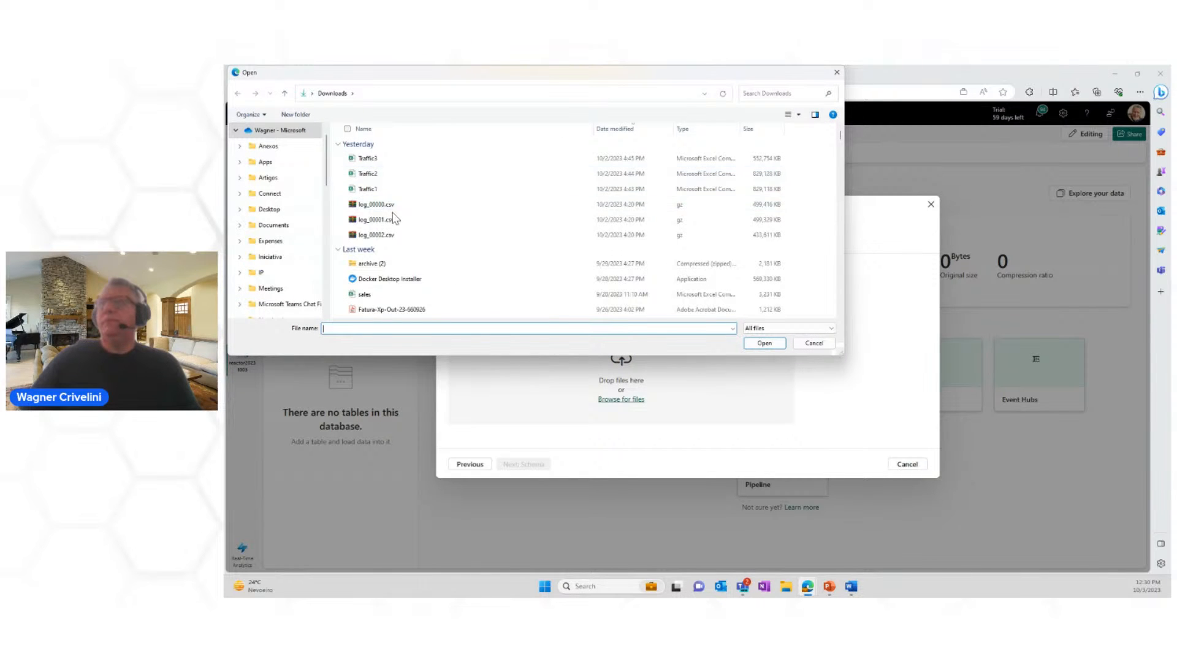
{"action": "scroll", "coordinate": [440, 226], "scroll_direction": "down", "scroll_amount": 2}
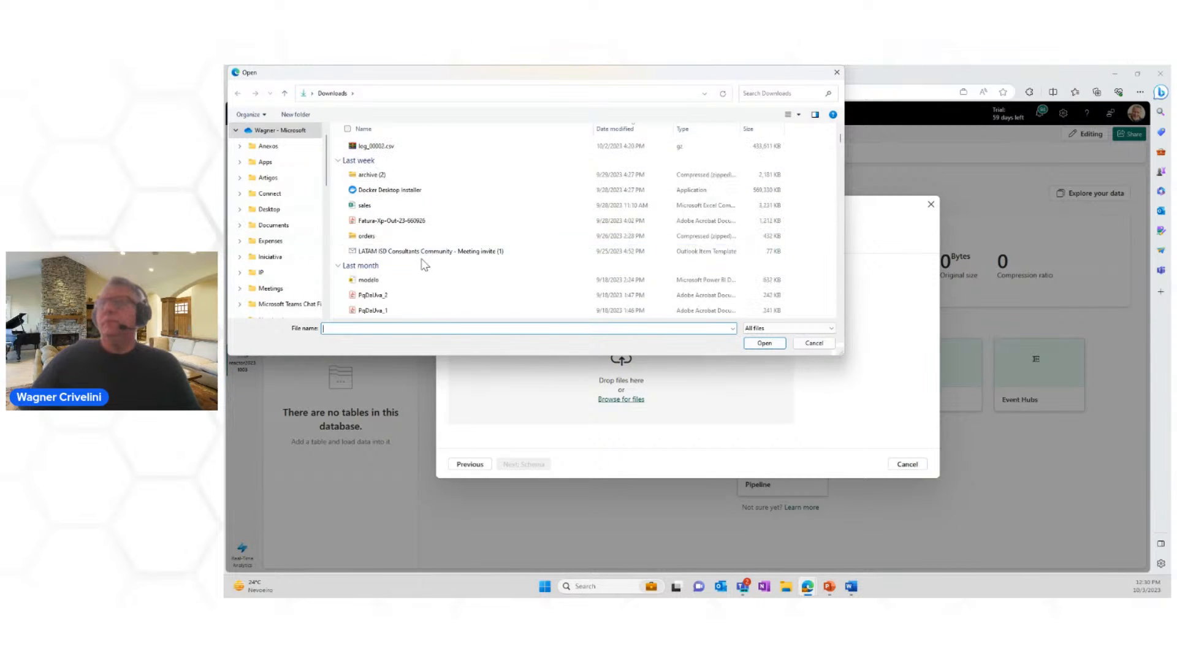
{"action": "left_click", "coordinate": [376, 207]}
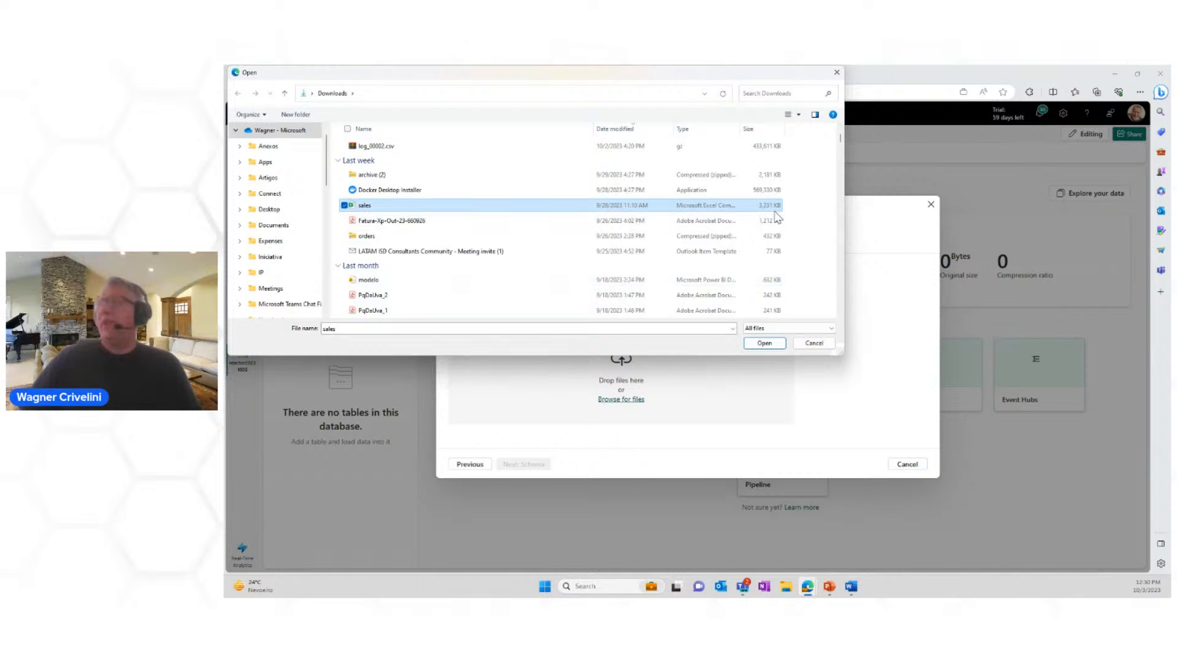
{"action": "left_click", "coordinate": [764, 343]}
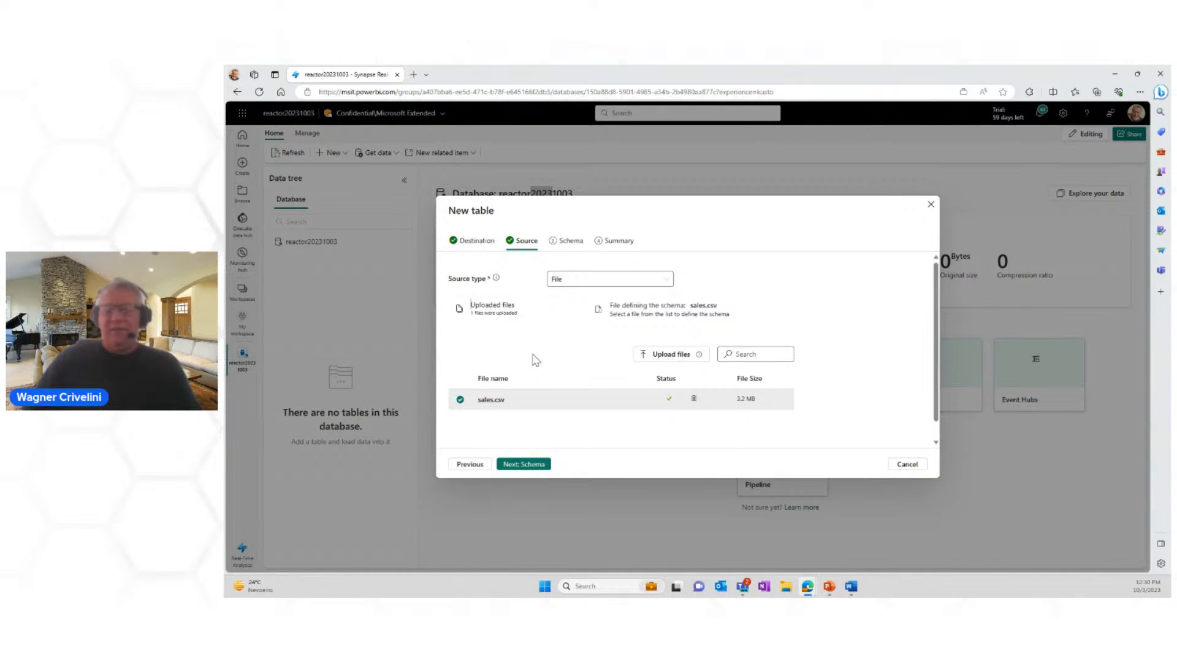
Step: Create the table with the proposed CSV schema, ignoring the first record and ingesting the data, and close the summary after checking the data preview
{"action": "left_click", "coordinate": [529, 467]}
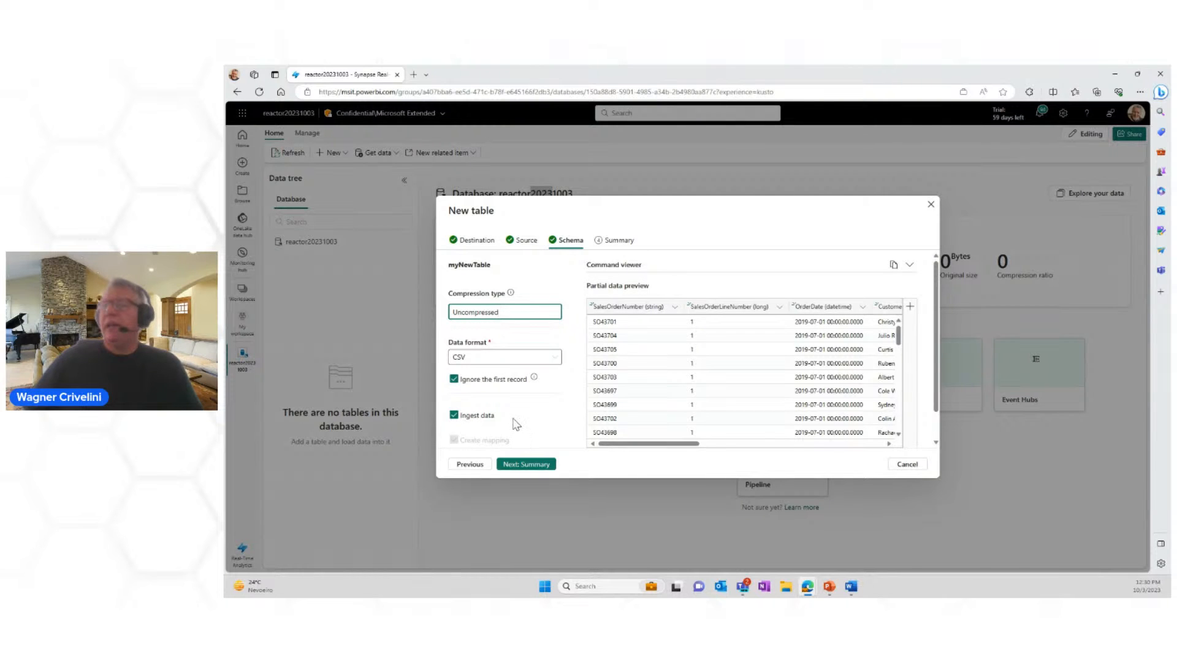
{"action": "left_click", "coordinate": [544, 469]}
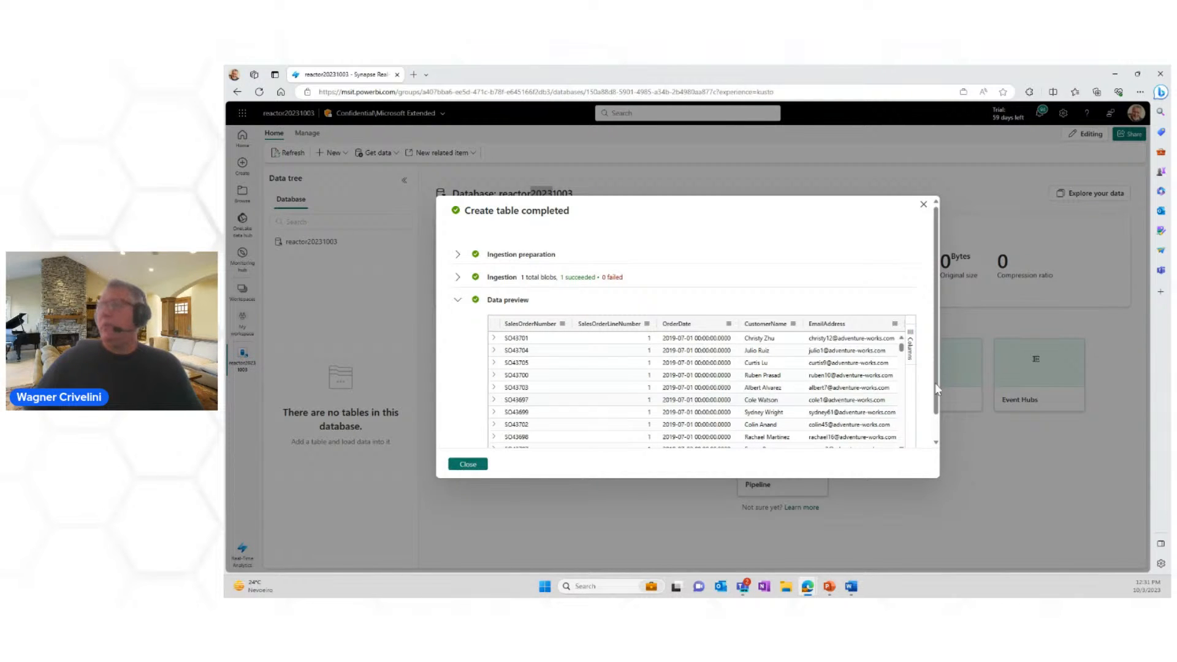
{"action": "scroll", "coordinate": [937, 370], "scroll_direction": "down", "scroll_amount": 1}
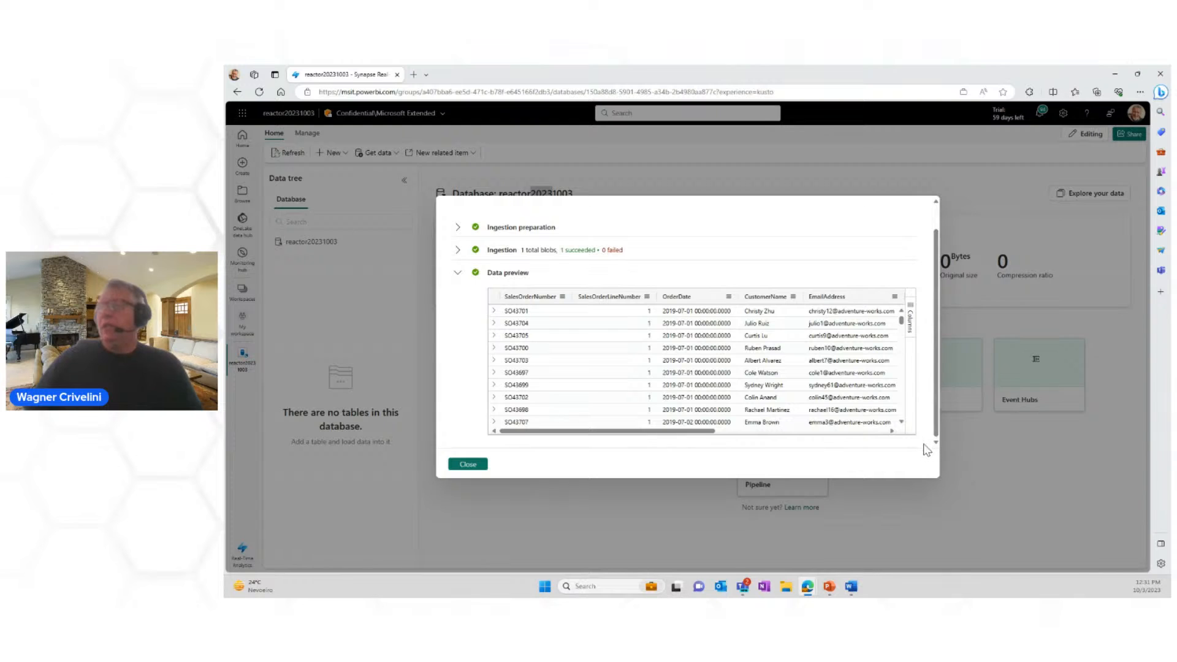
{"action": "left_click", "coordinate": [467, 465]}
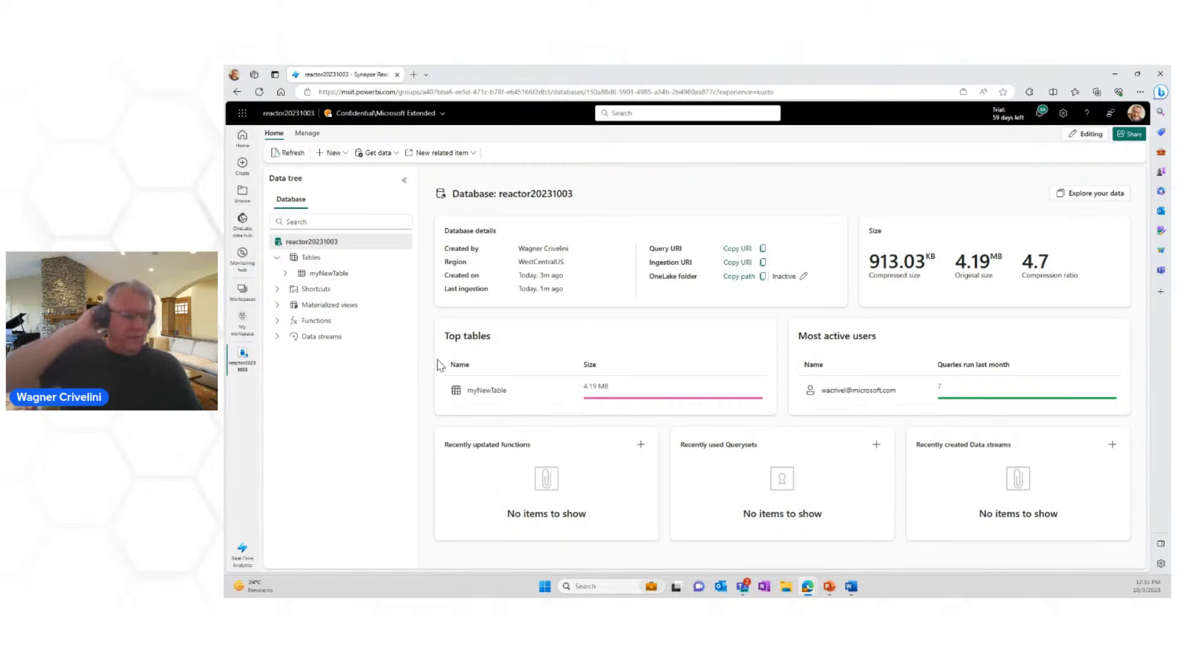
Step: Check which new item types the database offers and open the details of myNewTable
{"action": "left_click", "coordinate": [346, 154]}
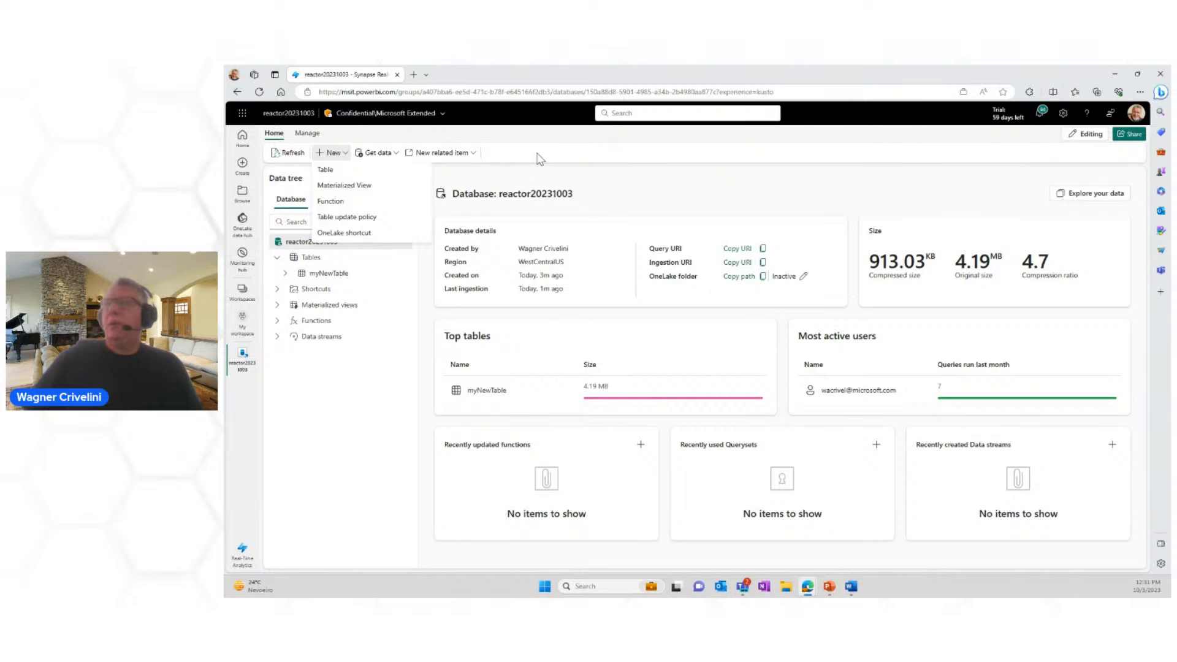
{"action": "left_click", "coordinate": [563, 157]}
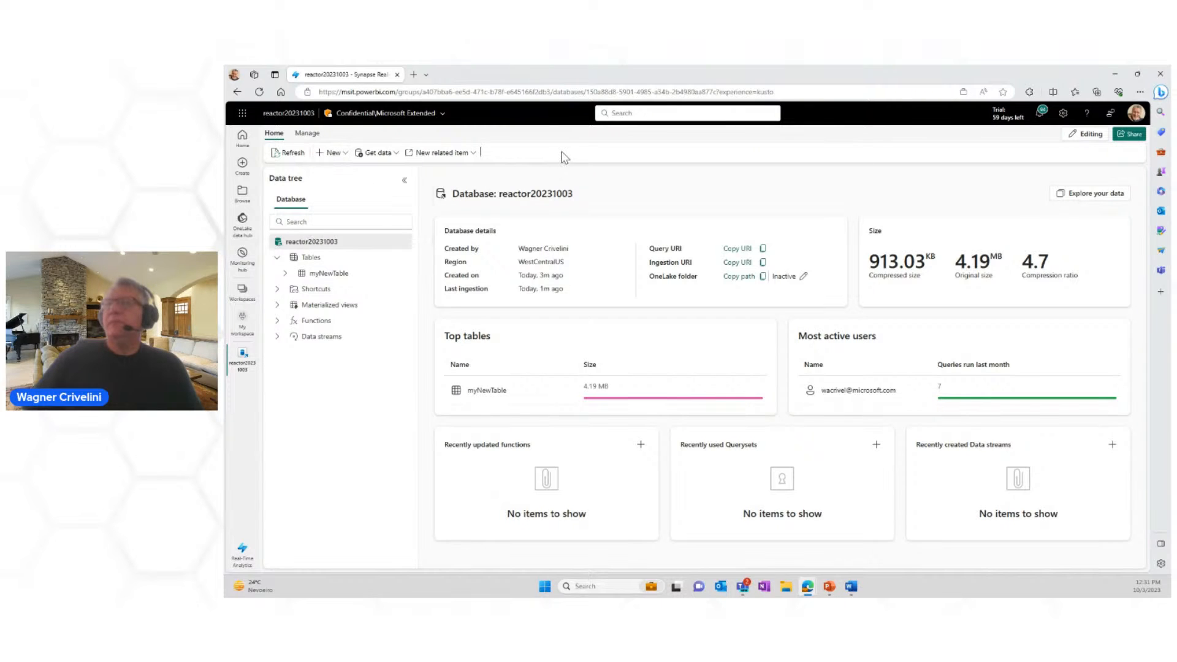
{"action": "left_click", "coordinate": [330, 275]}
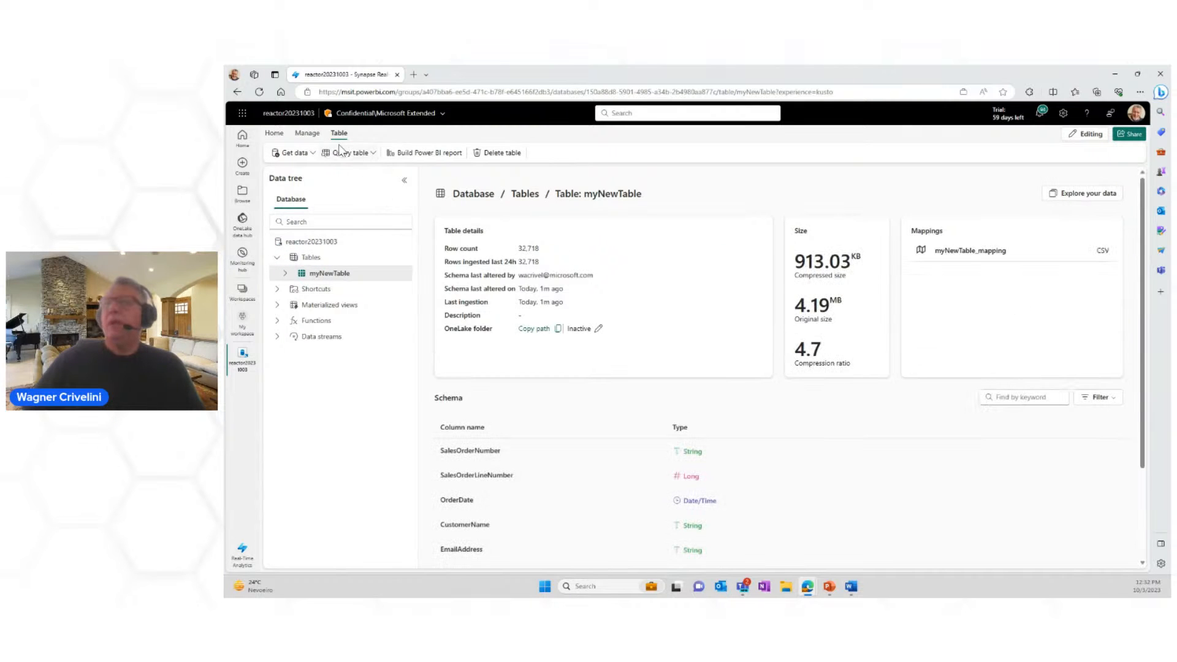
Step: Query myNewTable with the ready-made query that shows any 100 records
{"action": "left_click", "coordinate": [368, 154]}
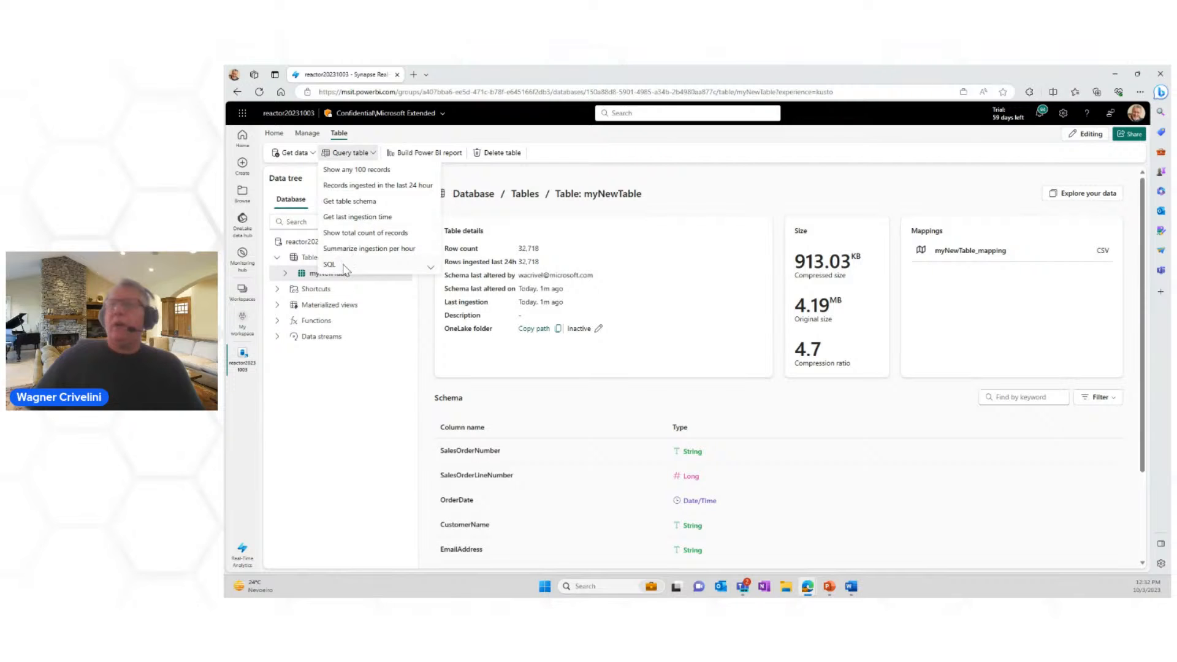
{"action": "left_click", "coordinate": [350, 173]}
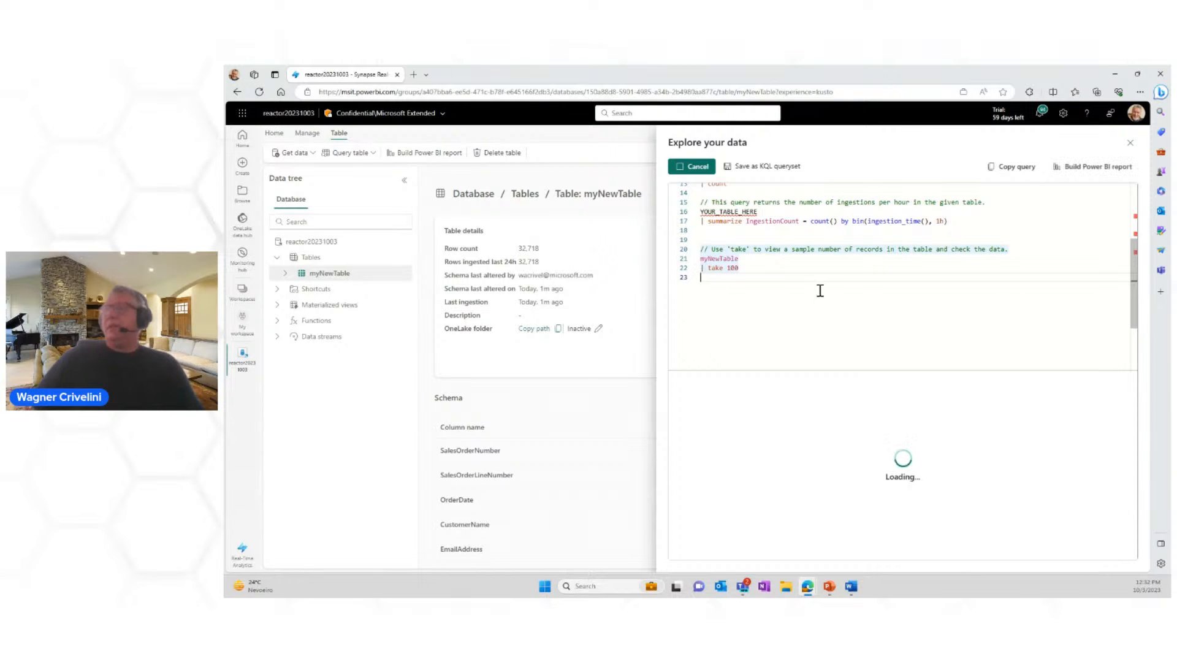
{"action": "double_click", "coordinate": [711, 258]}
{"action": "left_click_drag", "start_coordinate": [701, 270], "coordinate": [724, 267]}
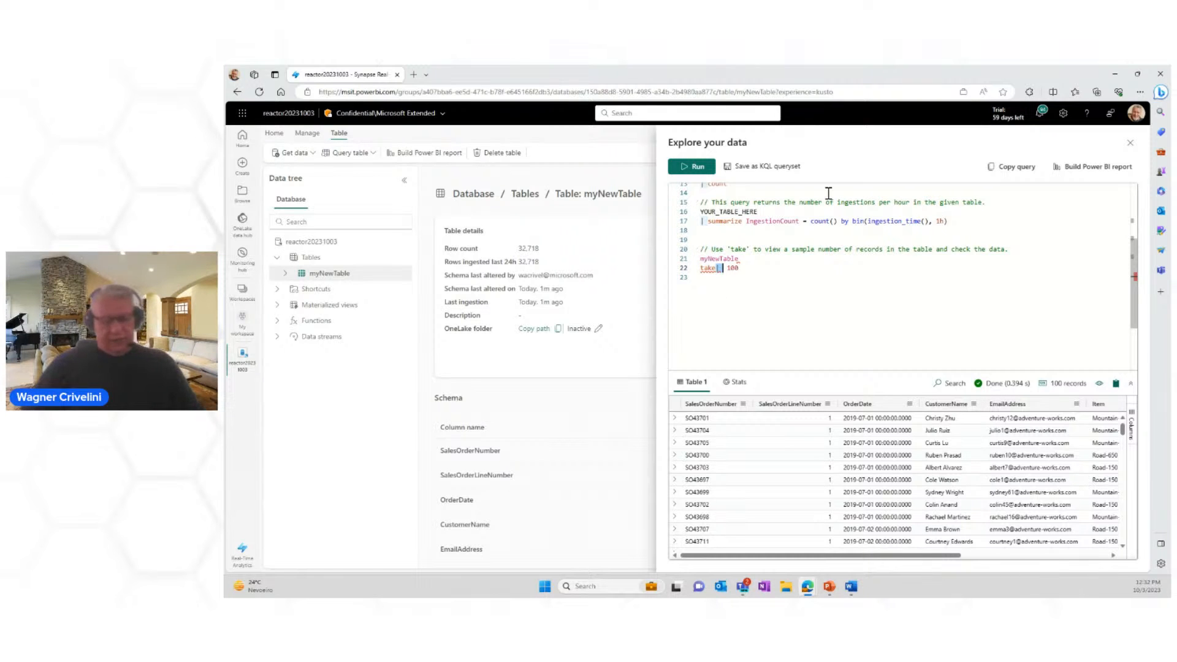
{"action": "key", "text": "Delete"}
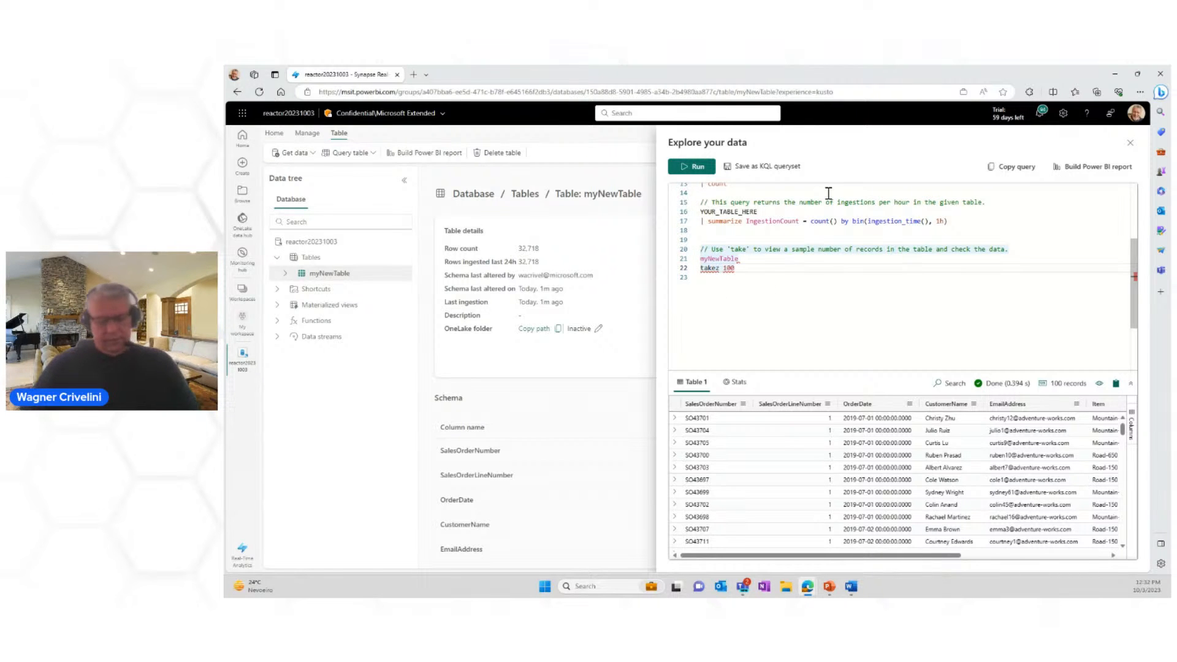
{"action": "type", "text": "|"}
{"action": "key", "text": "BackSpace"}
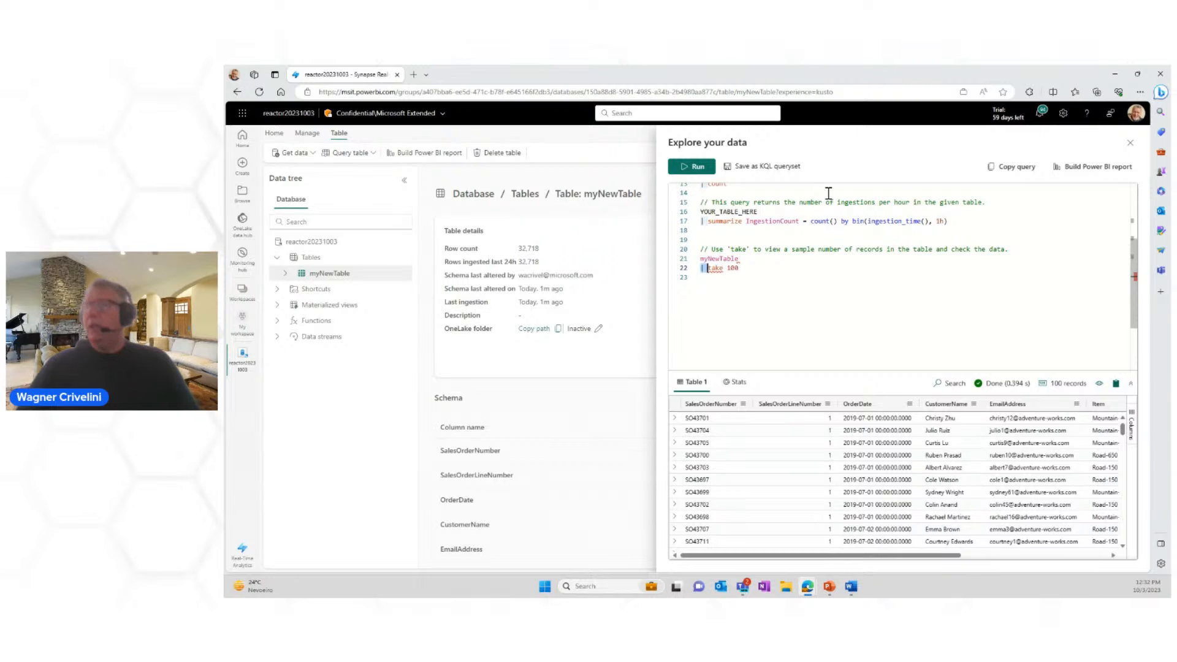
{"action": "key", "text": "Home"}
{"action": "type", "text": "|"}
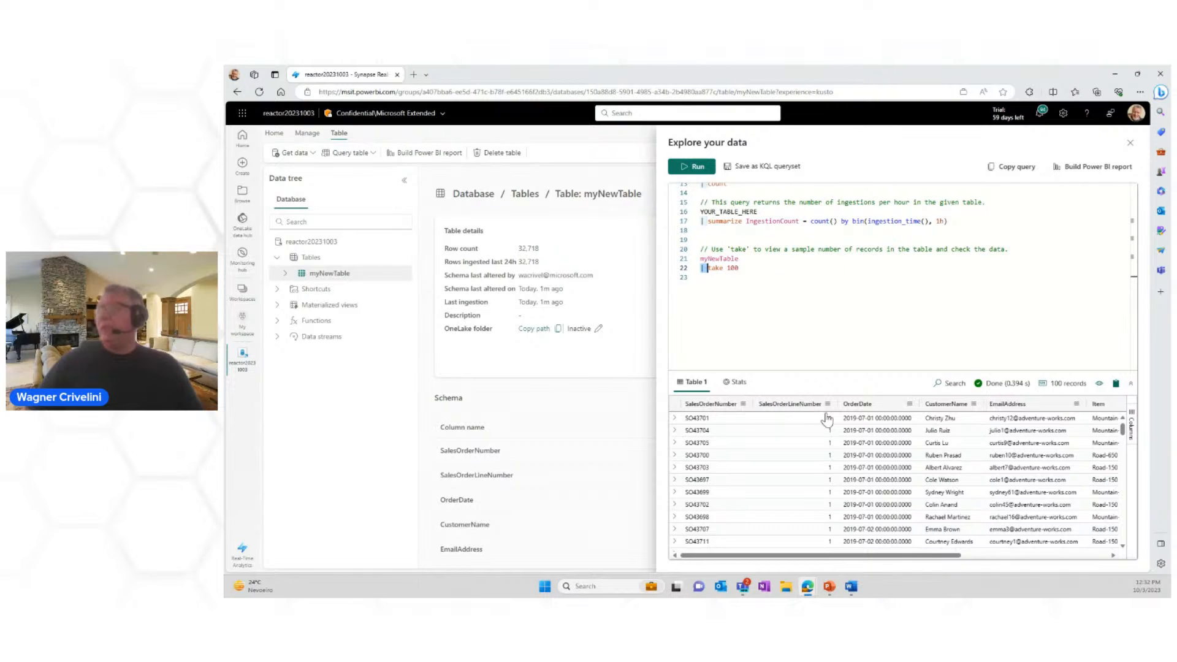
Step: Insert the filter line "| where OrderDate" between the table name and the take line of the myNewTable query
{"action": "double_click", "coordinate": [761, 260]}
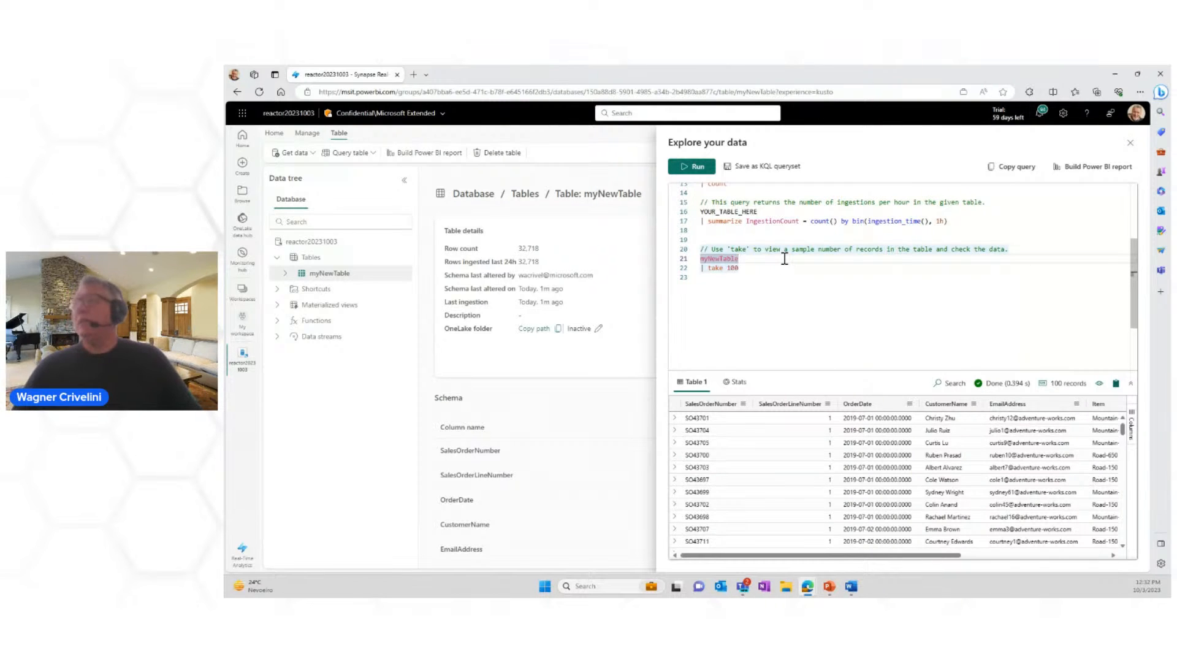
{"action": "key", "text": "Return"}
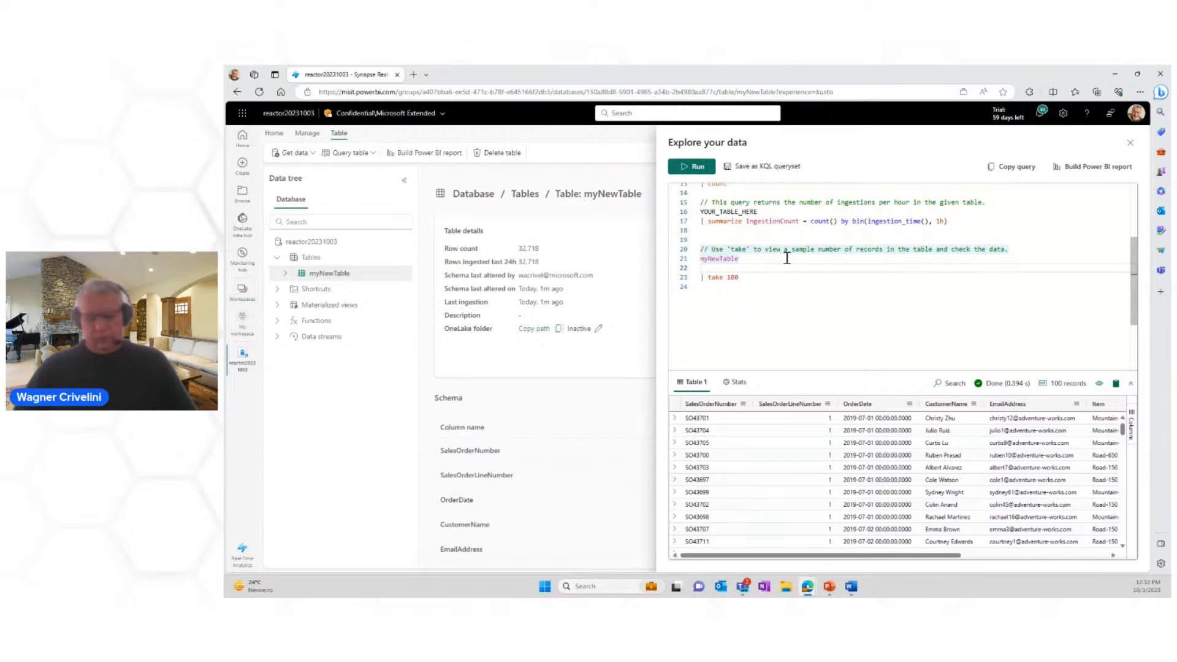
{"action": "type", "text": "wh"}
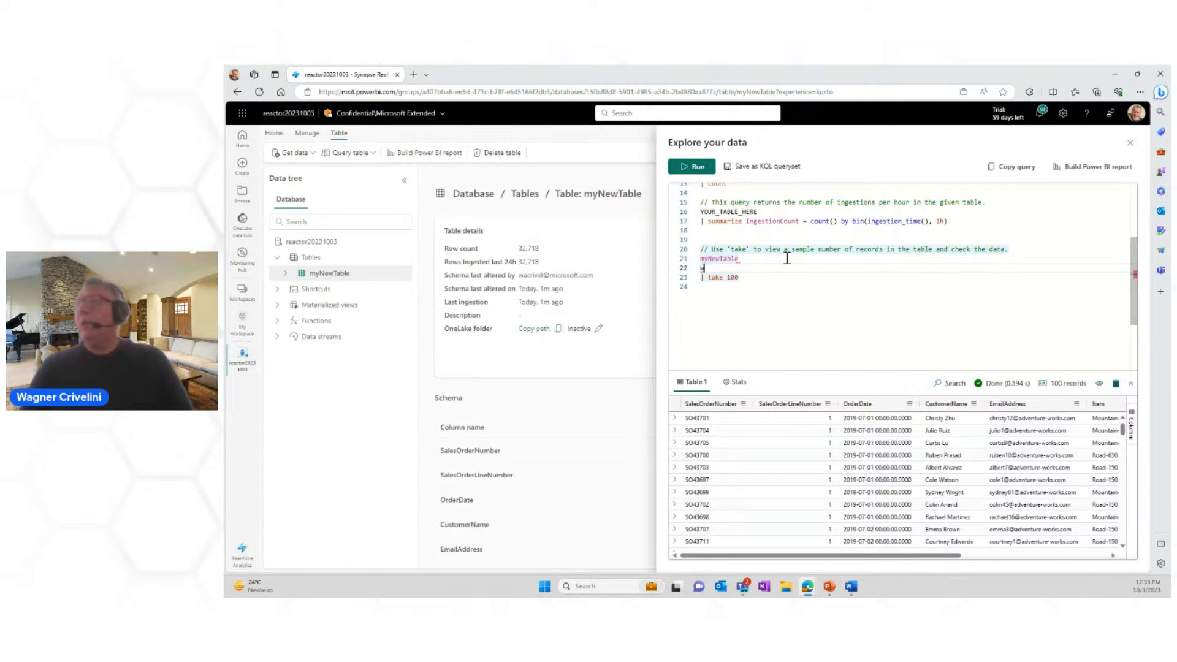
{"action": "type", "text": "ere "}
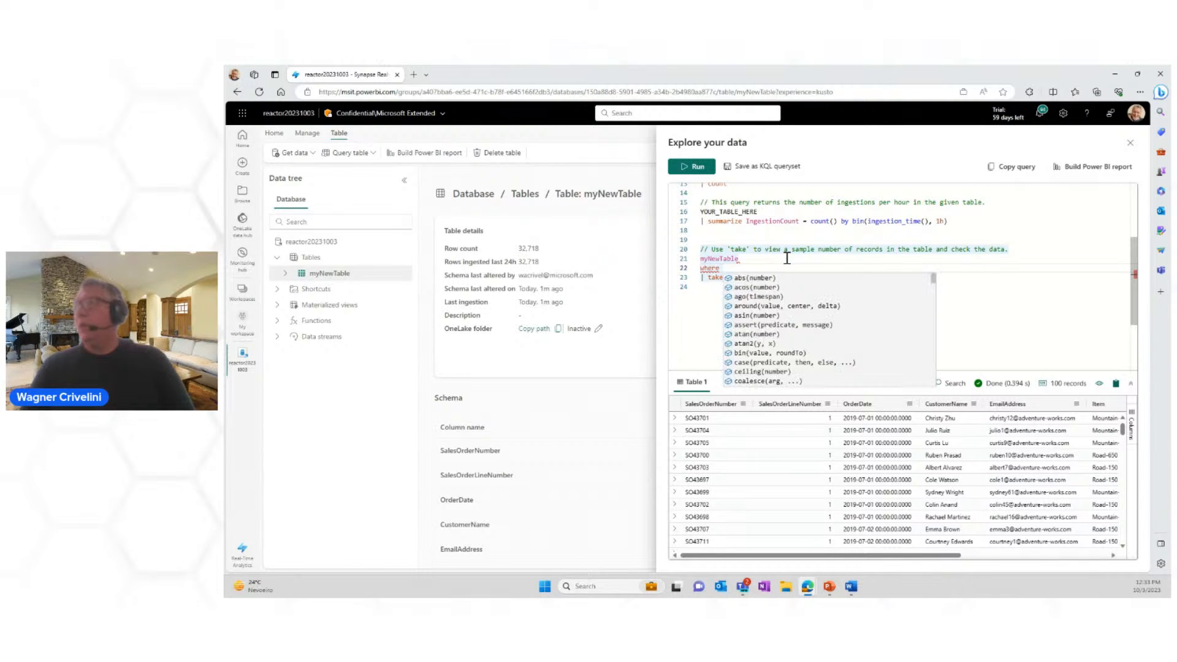
{"action": "type", "text": "O"}
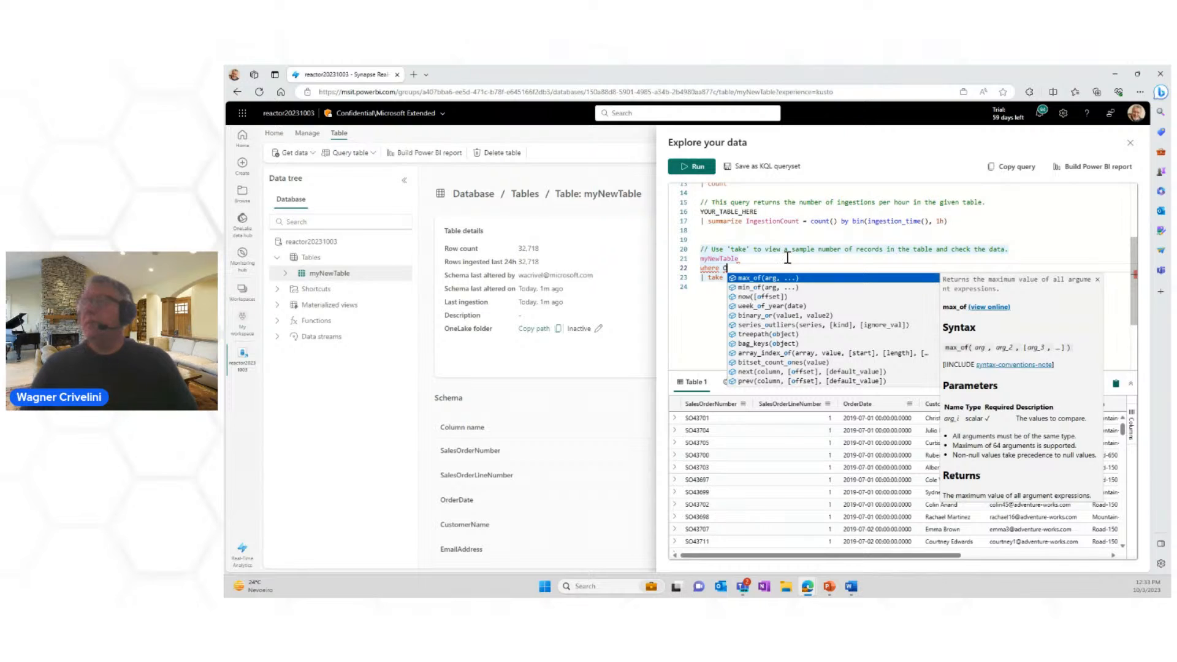
{"action": "mouse_move", "coordinate": [704, 270]}
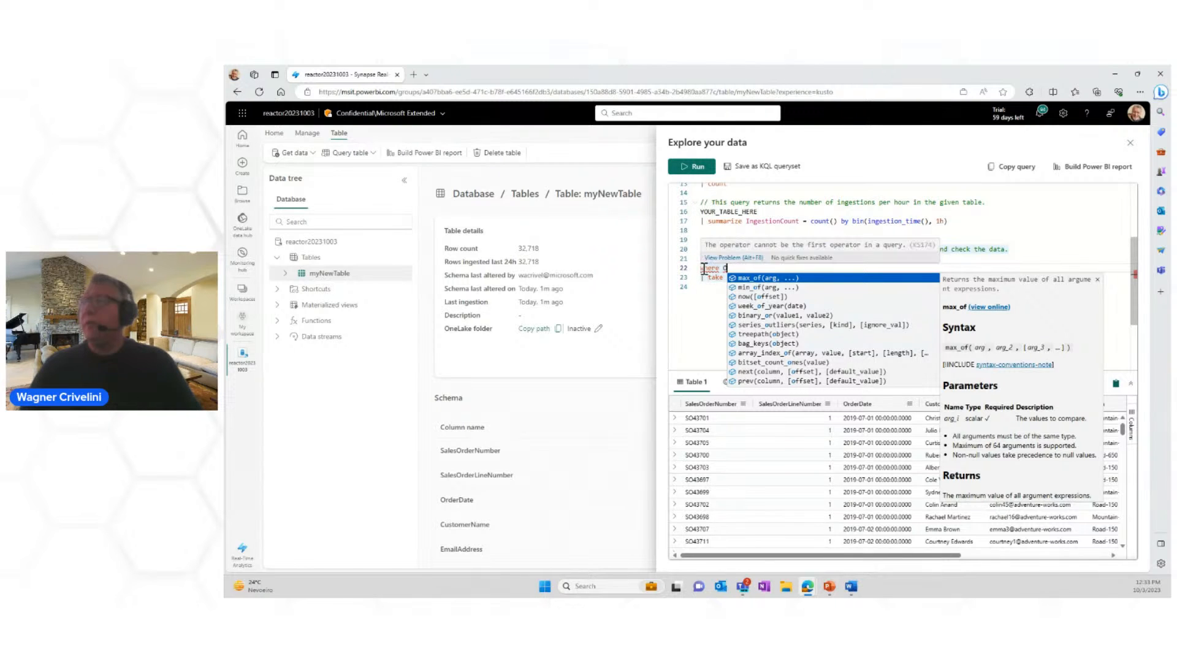
{"action": "key", "text": "Escape"}
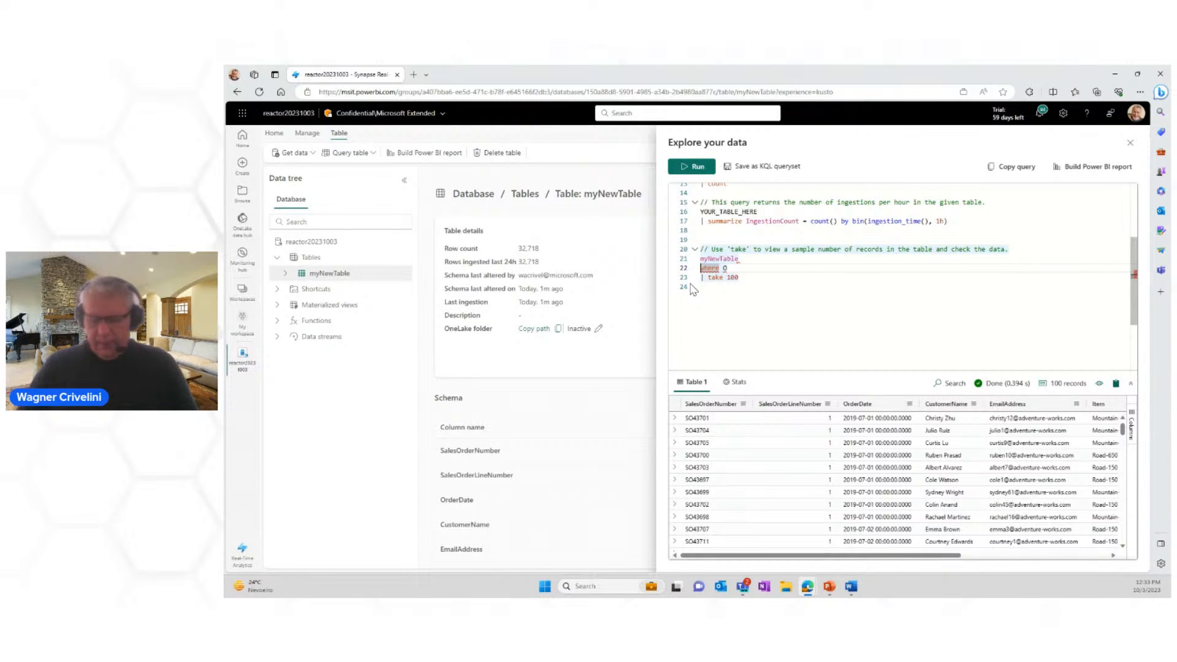
{"action": "type", "text": "|"}
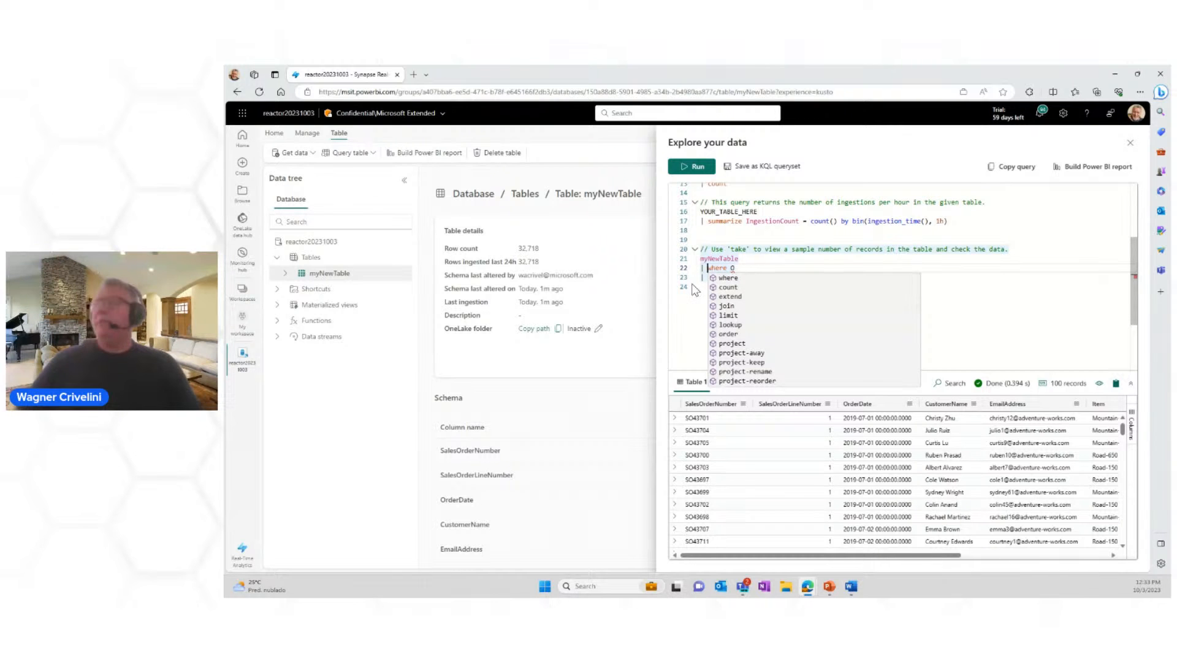
{"action": "left_click", "coordinate": [759, 271]}
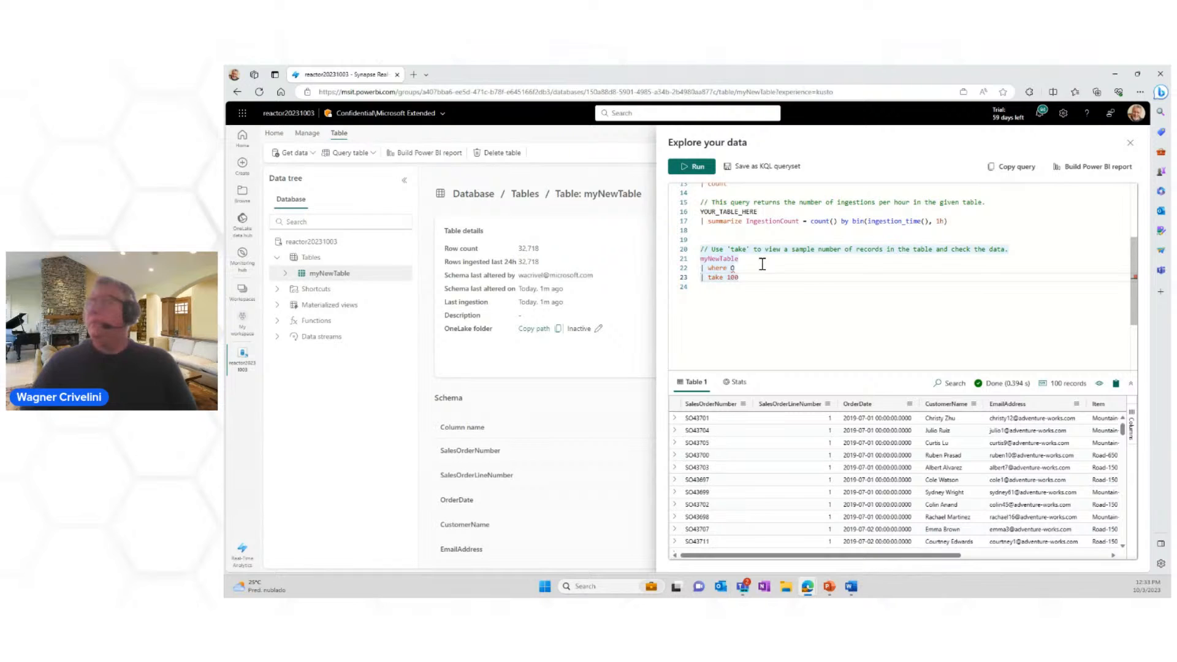
{"action": "type", "text": "rderDate"}
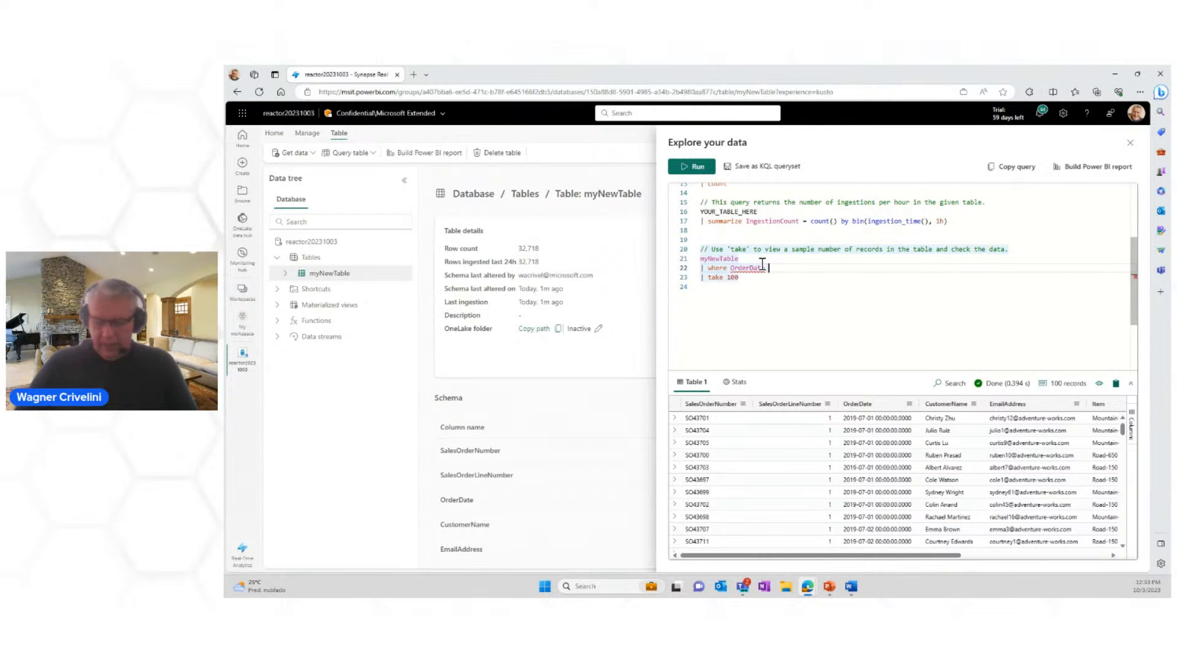
{"action": "type", "text": " between "}
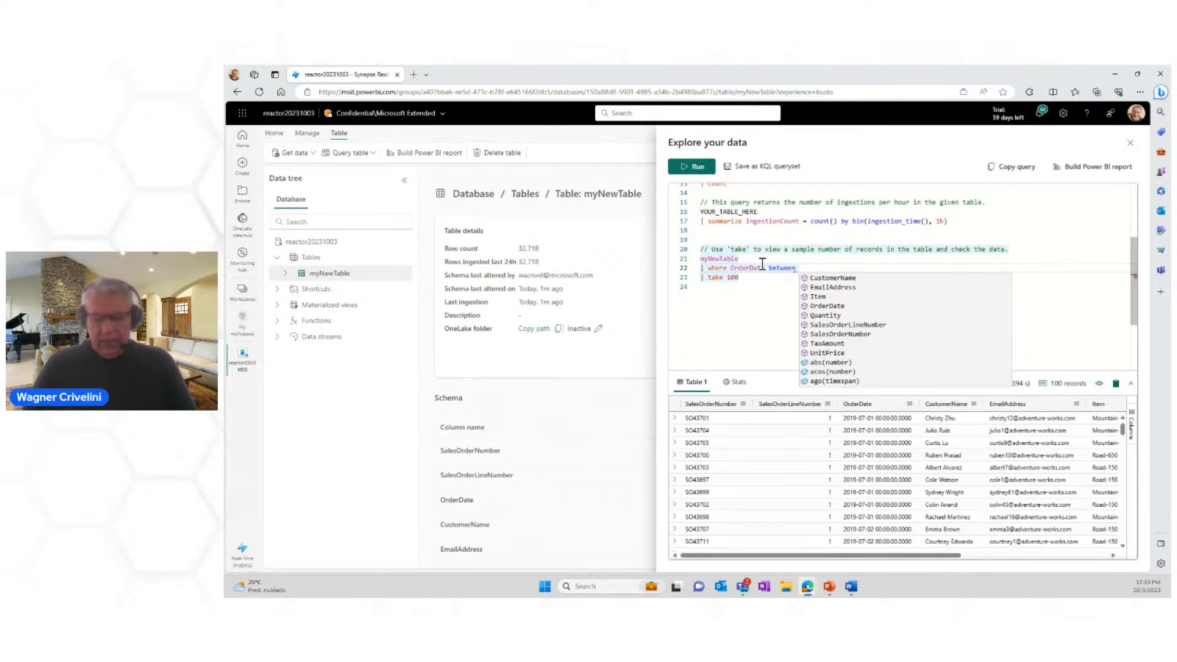
{"action": "type", "text": "dat"}
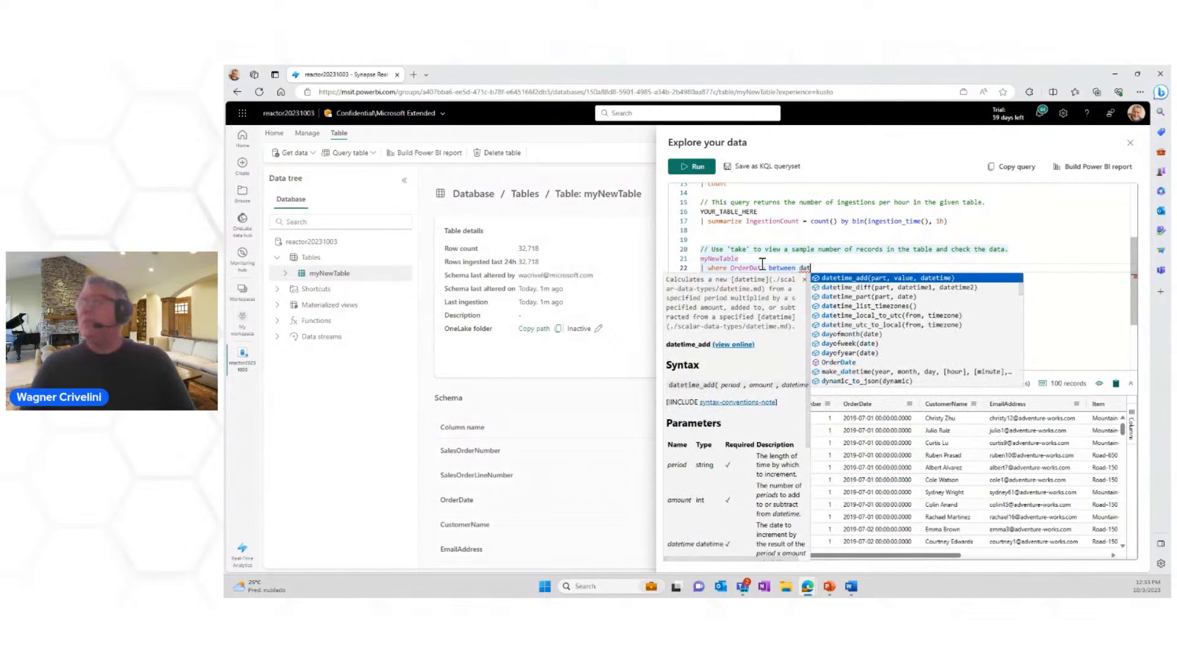
{"action": "type", "text": "etime("}
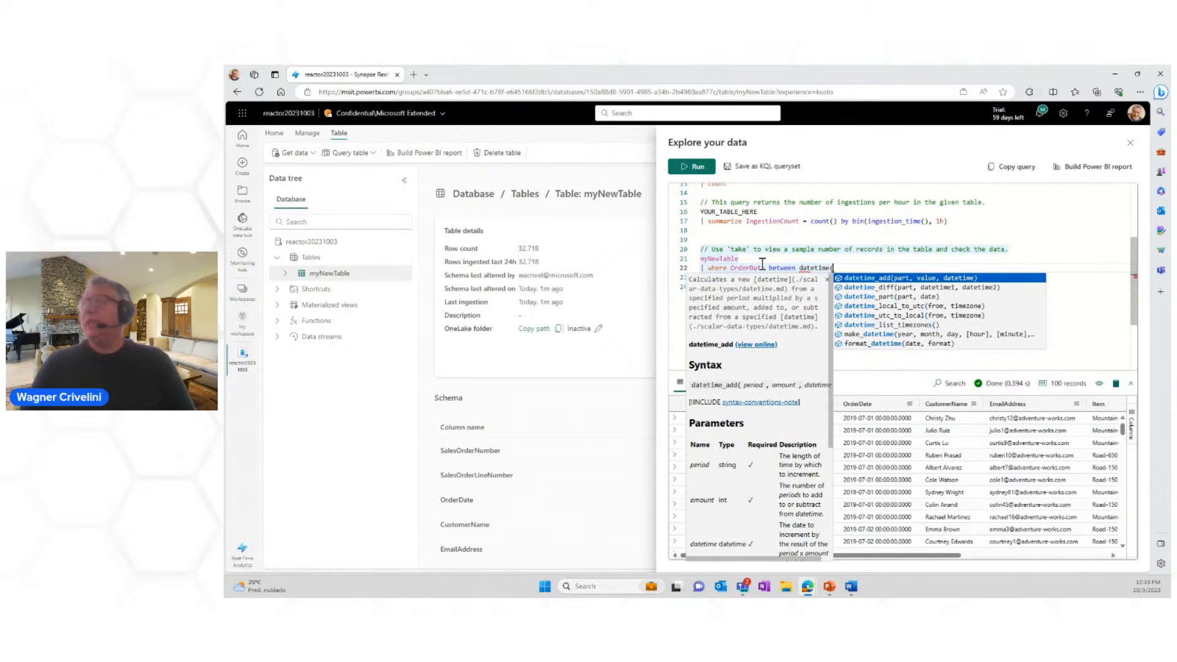
Step: Extend the OrderDate condition with "between datetime( 2019-07-01) and"
{"action": "key", "text": "Escape"}
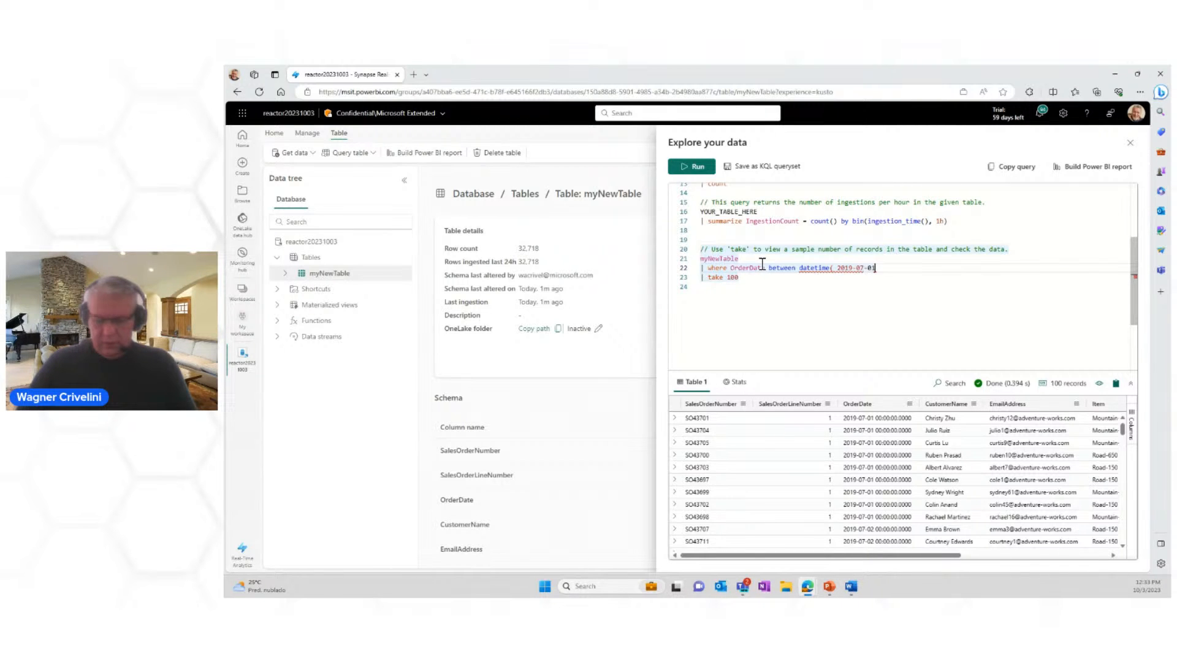
{"action": "type", "text": "and"}
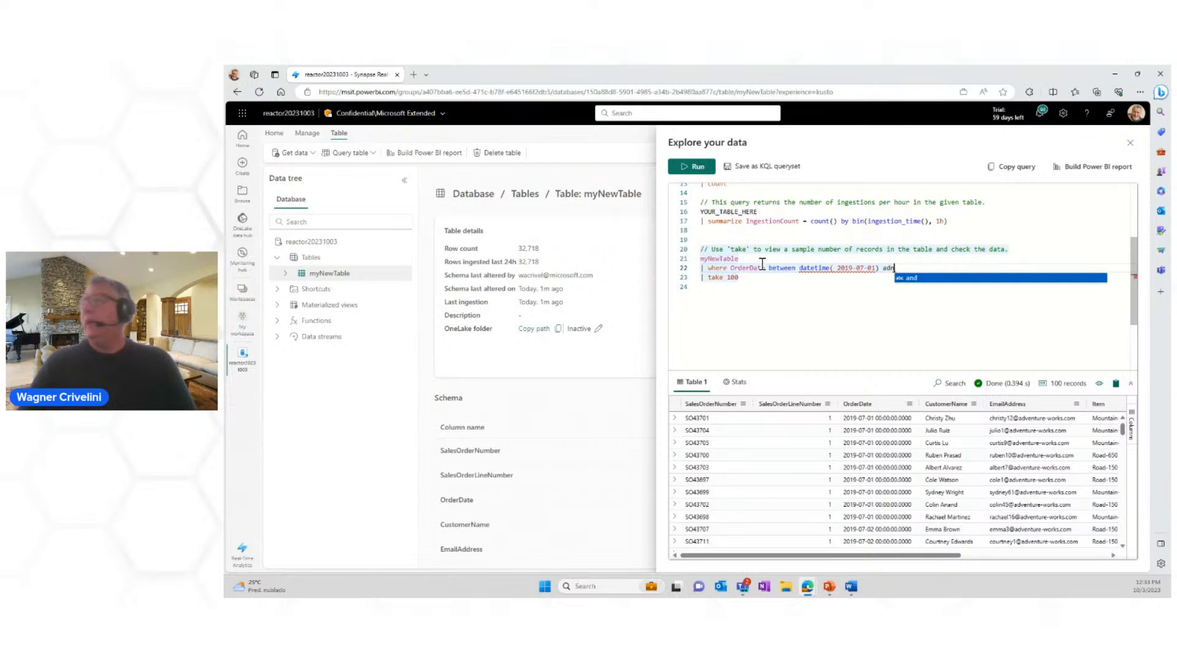
{"action": "double_click", "coordinate": [806, 268]}
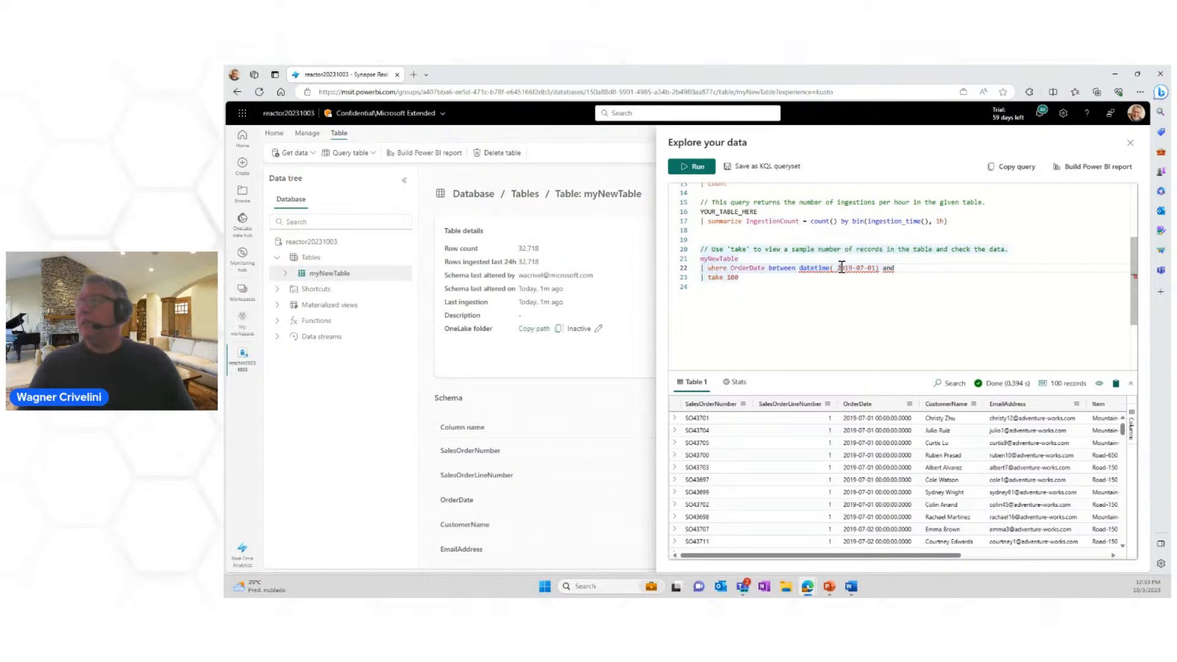
{"action": "left_click", "coordinate": [899, 269]}
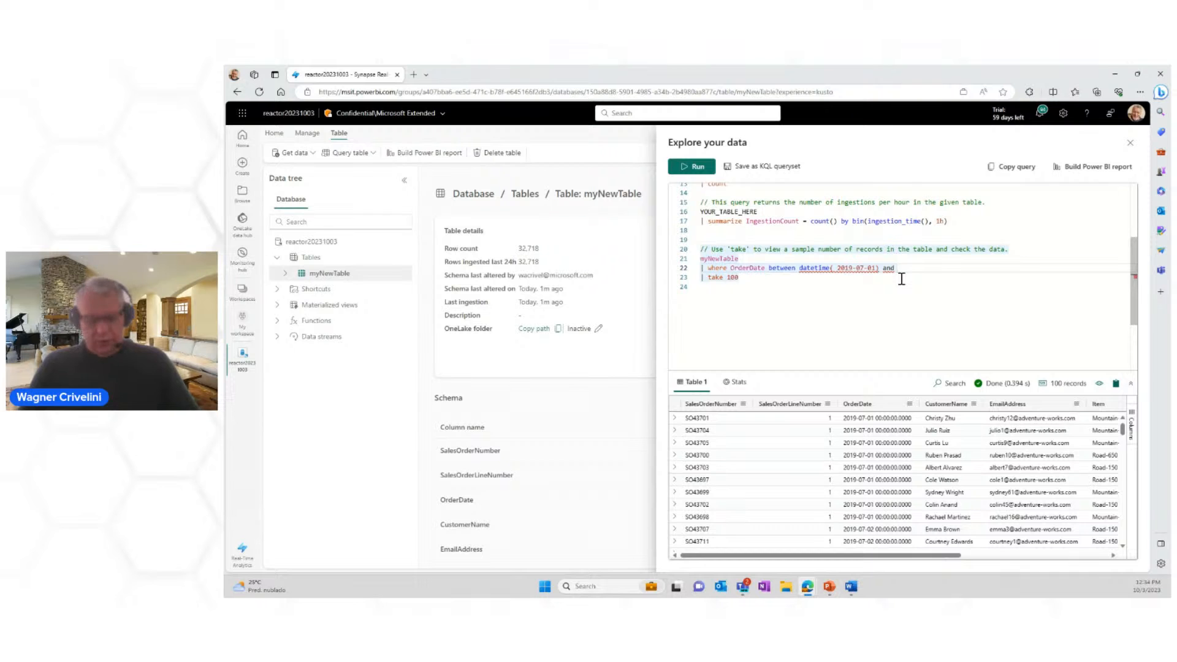
Step: Add the end date datetime(2019-07-31) to the OrderDate condition
{"action": "type", "text": "datetim"}
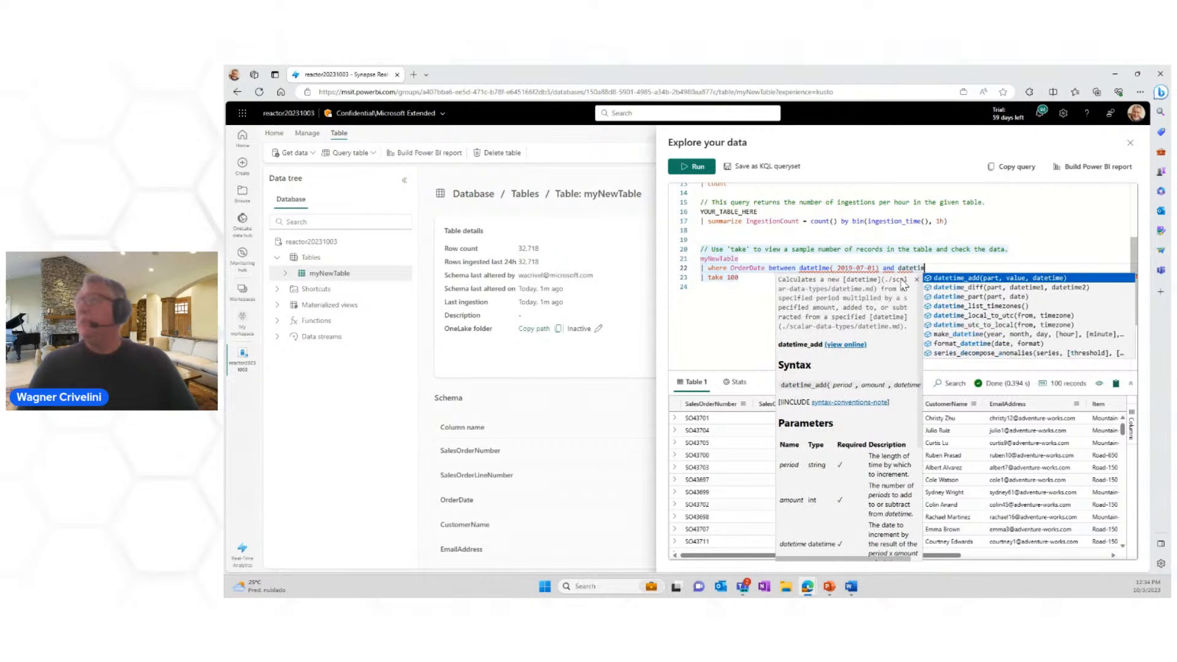
{"action": "type", "text": "e(20"}
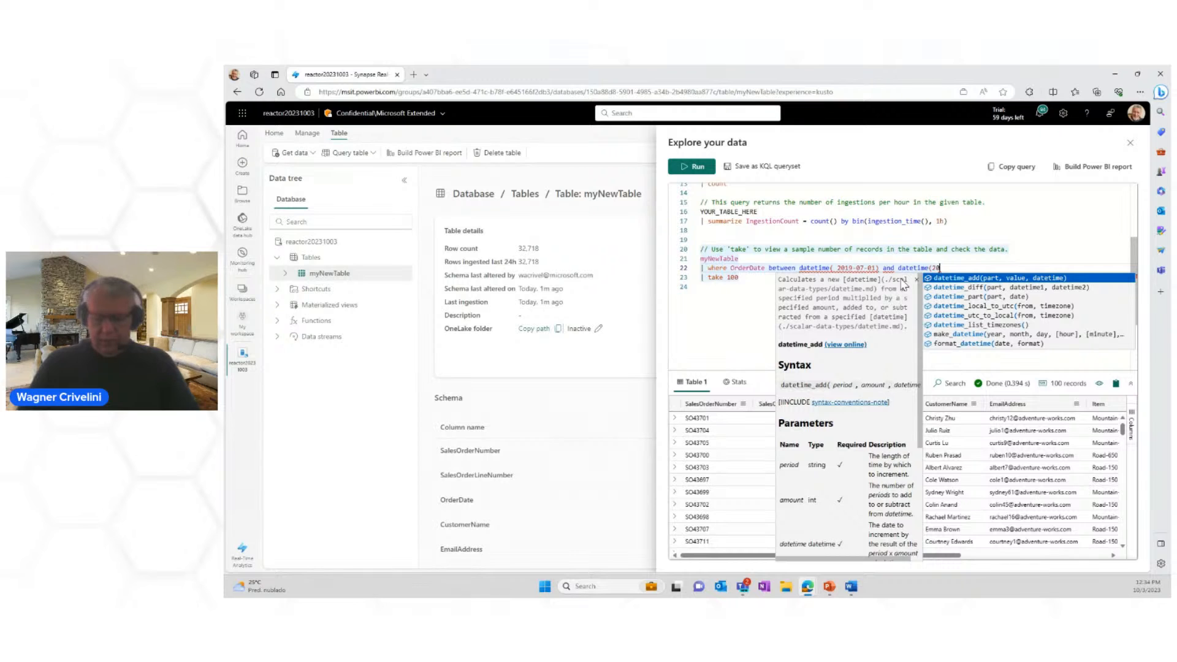
{"action": "type", "text": "19-0731"}
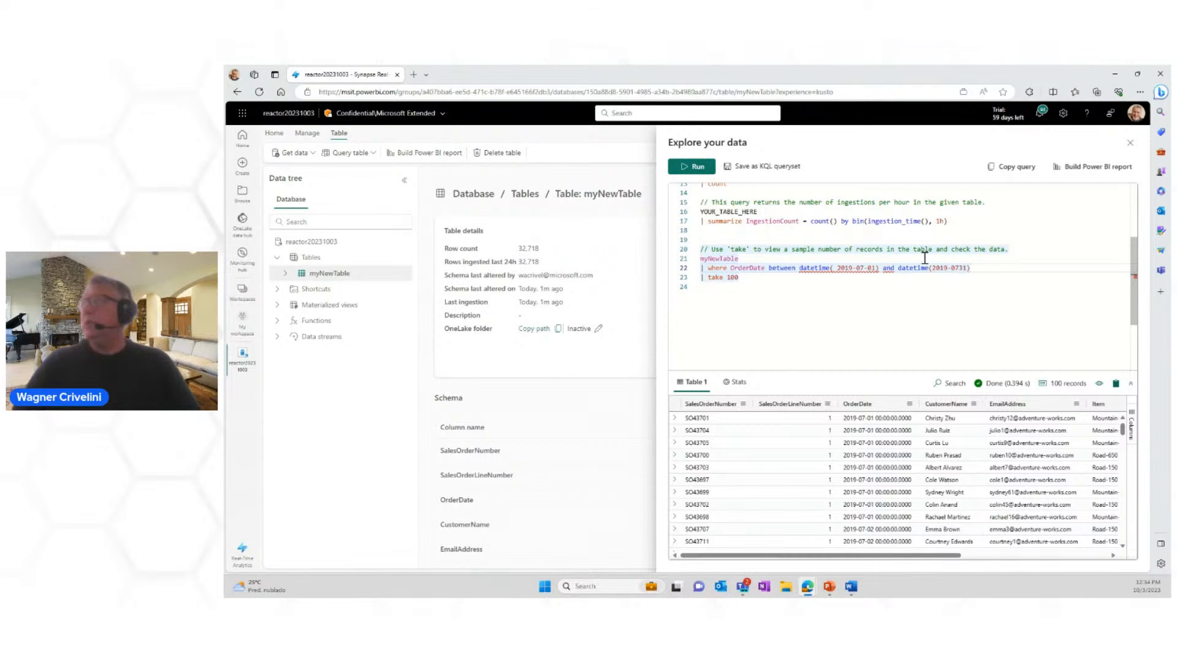
{"action": "double_click", "coordinate": [960, 268]}
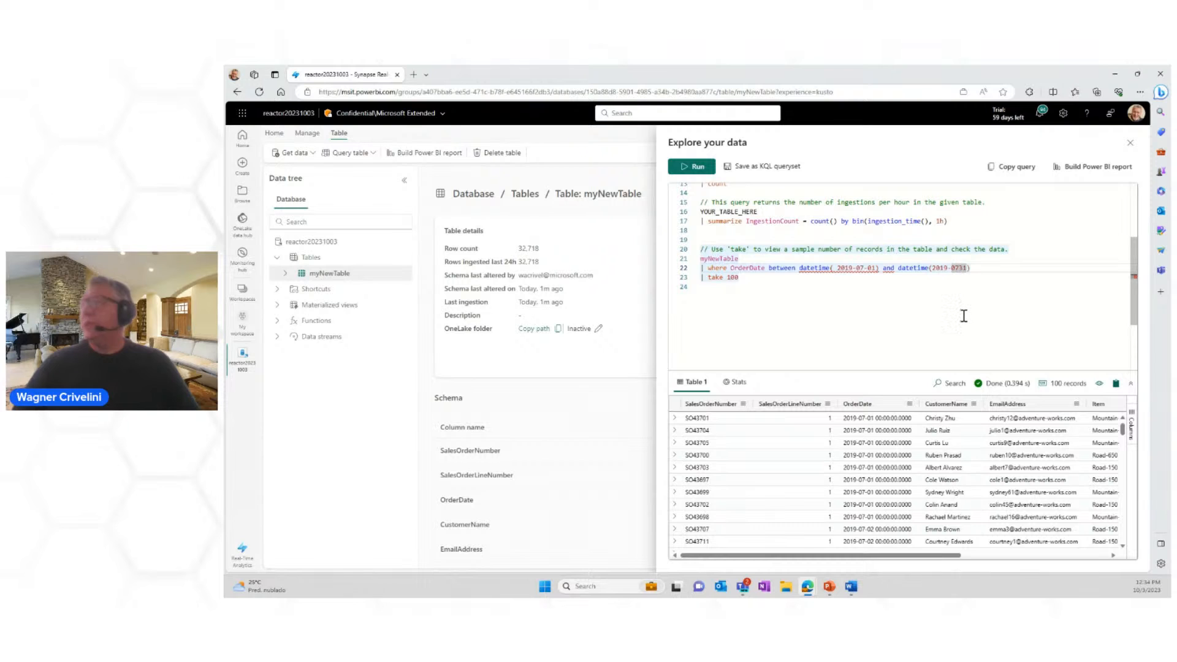
{"action": "type", "text": "-"}
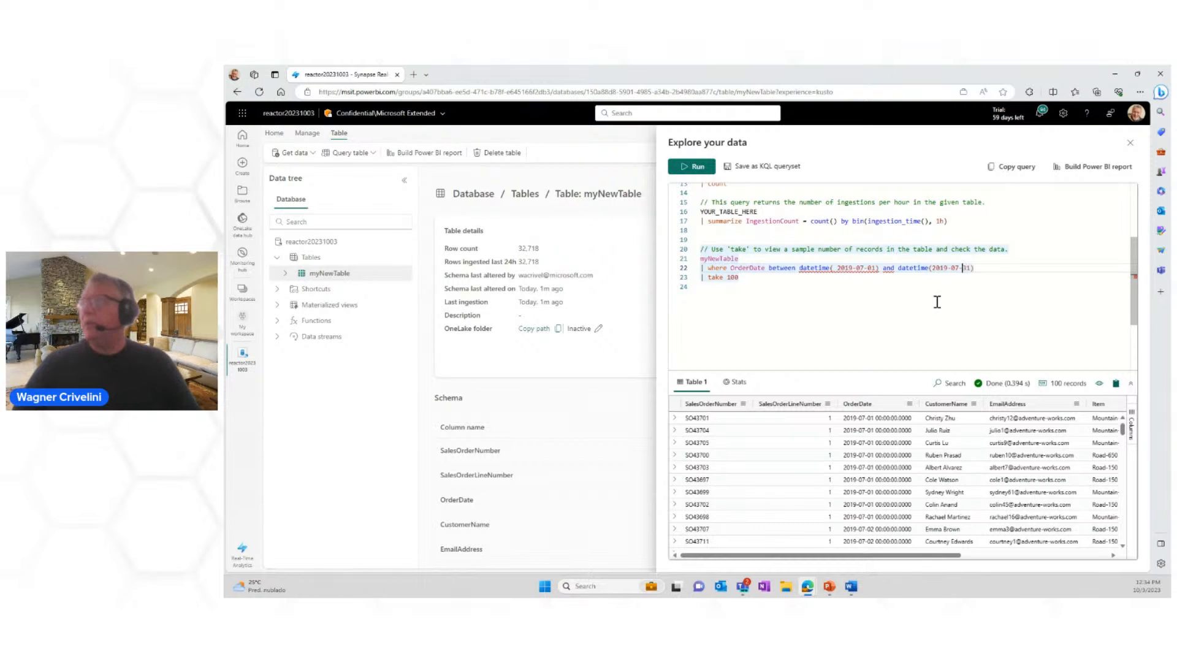
Step: Try to run the myNewTable query with the OrderDate filter
{"action": "left_click_drag", "start_coordinate": [754, 279], "coordinate": [684, 261]}
{"action": "left_click", "coordinate": [769, 291]}
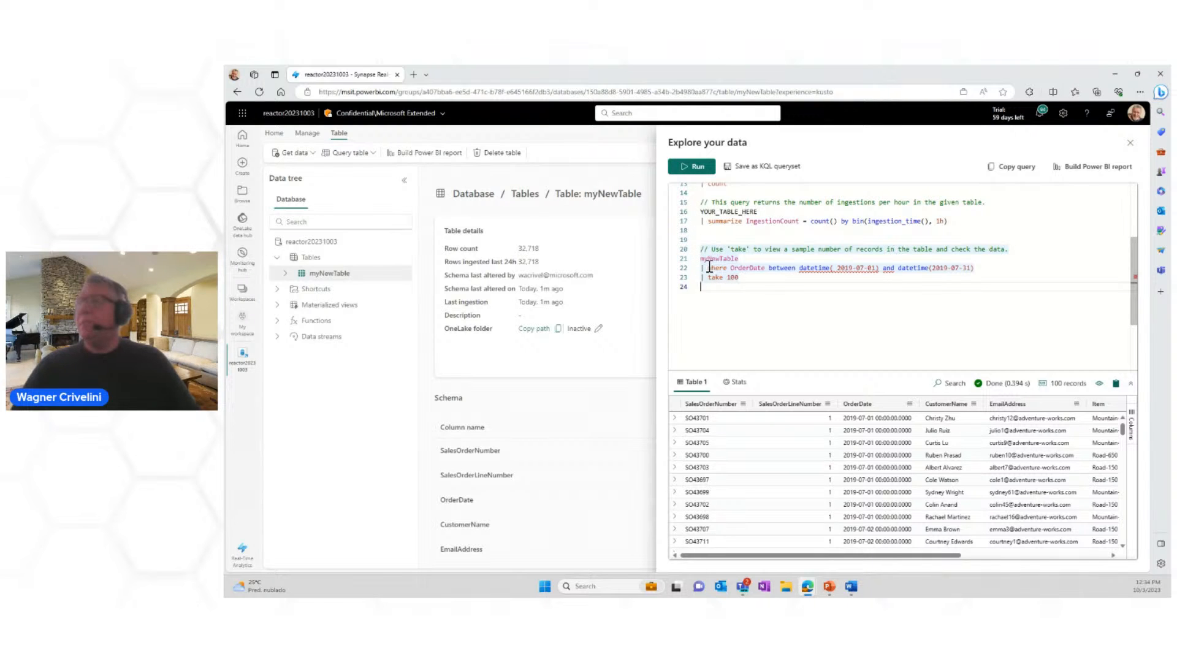
{"action": "left_click", "coordinate": [690, 167]}
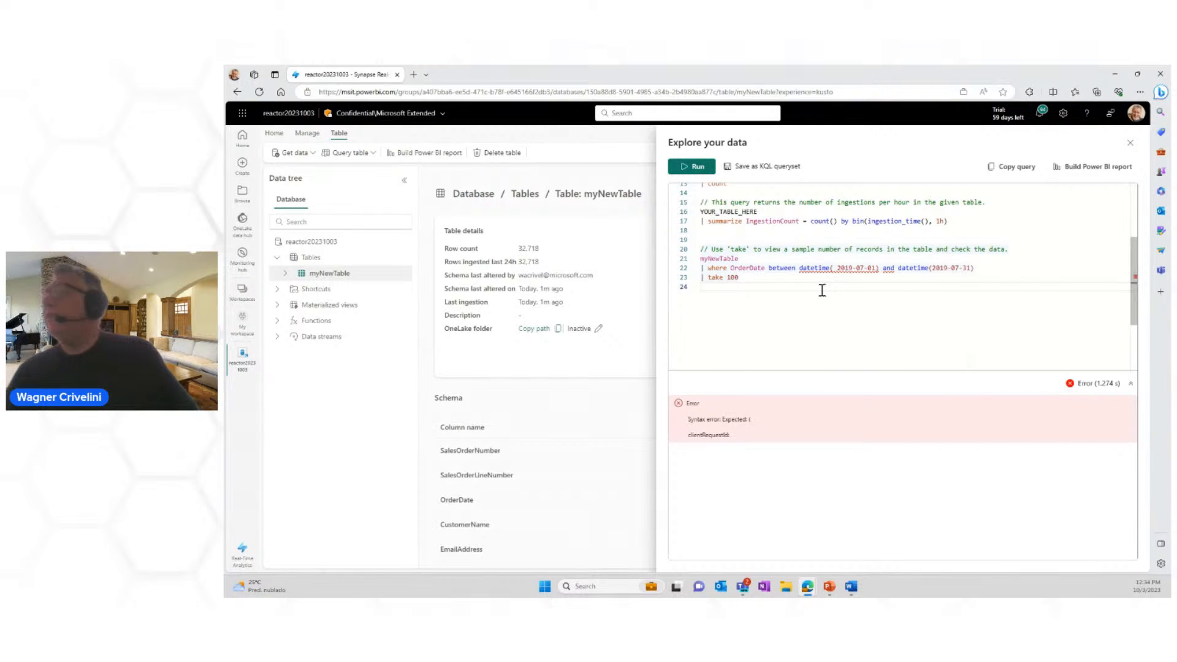
Step: Remove the space before 2019-07-01 in the first datetime of the OrderDate condition
{"action": "left_click", "coordinate": [841, 268]}
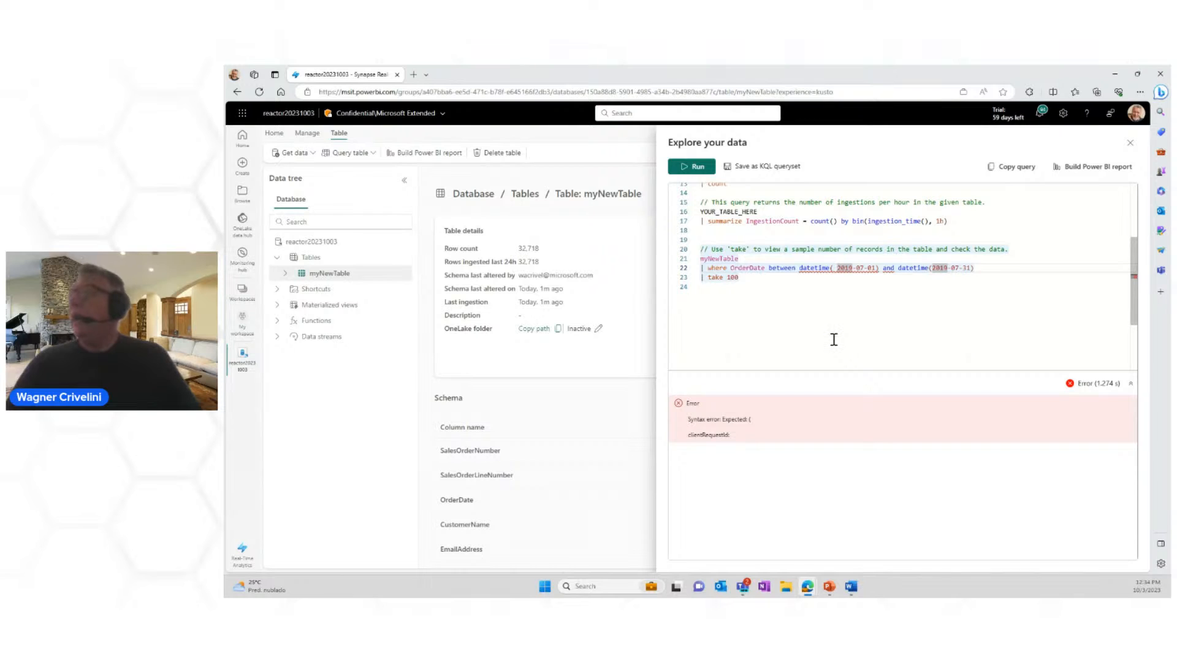
{"action": "key", "text": "BackSpace"}
{"action": "left_click", "coordinate": [788, 316]}
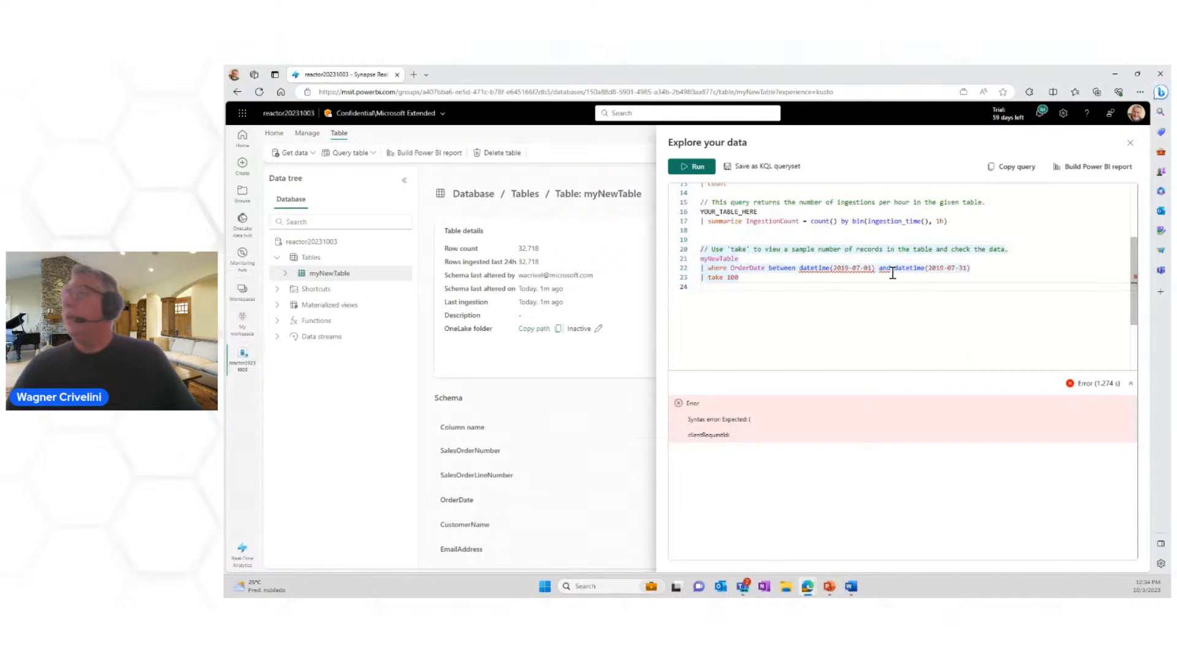
Step: Try the >= operator in place of between in the OrderDate condition
{"action": "mouse_move", "coordinate": [885, 267]}
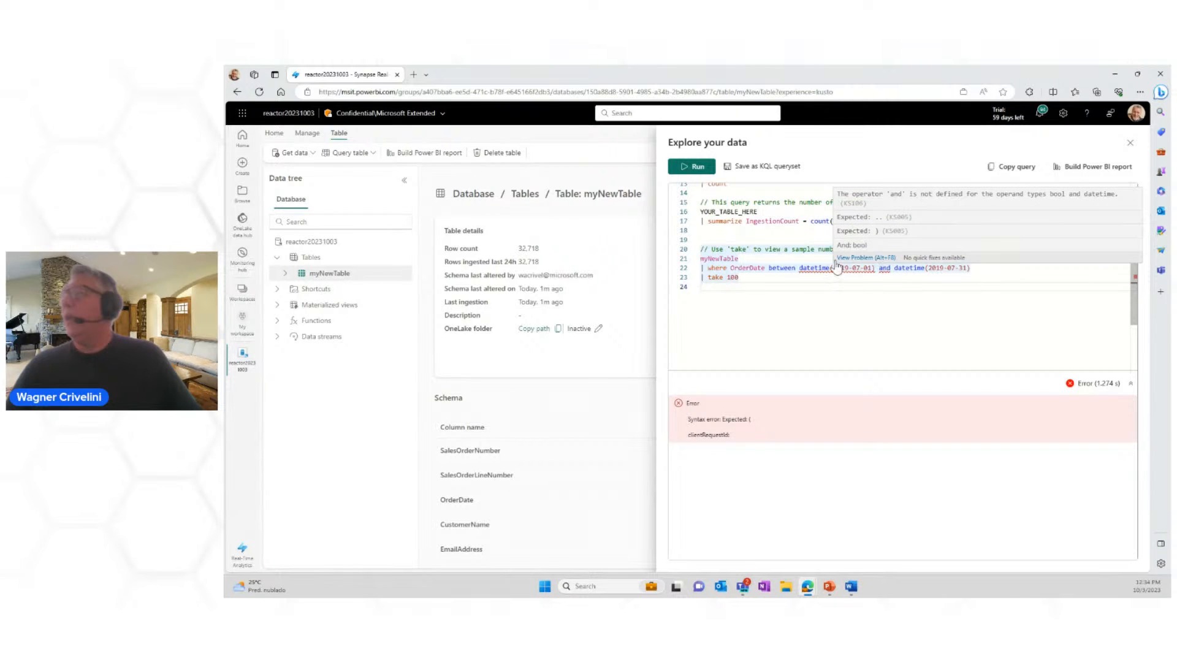
{"action": "left_click_drag", "start_coordinate": [768, 268], "coordinate": [796, 270]}
{"action": "mouse_move", "coordinate": [796, 269]}
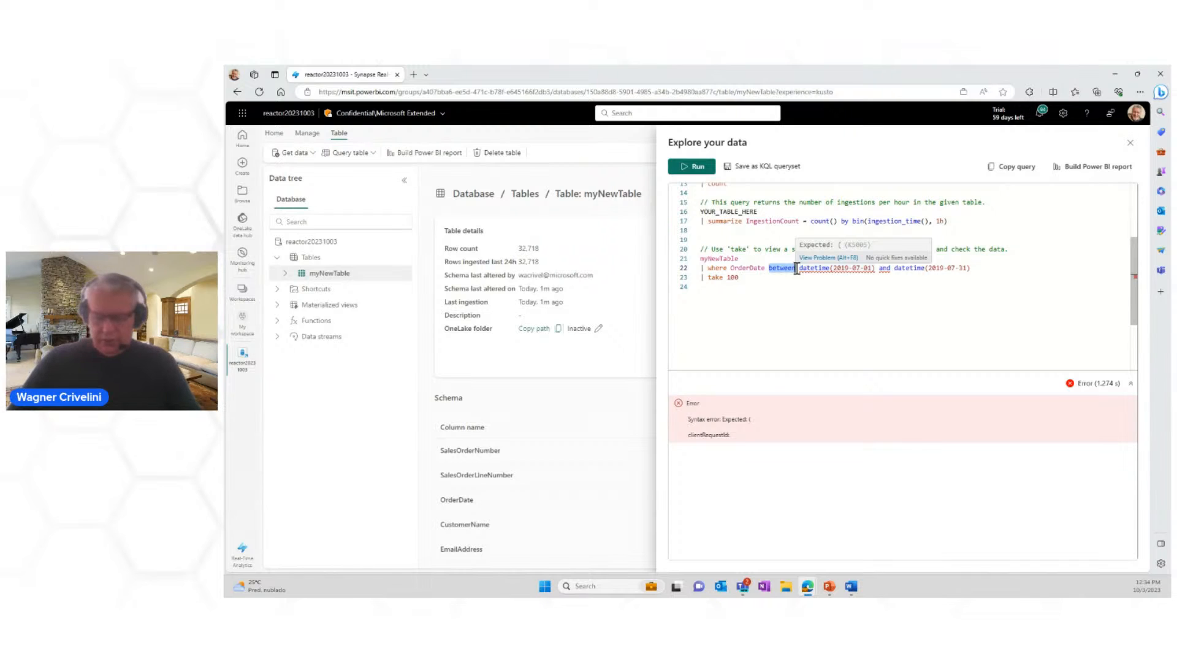
{"action": "type", "text": ">="}
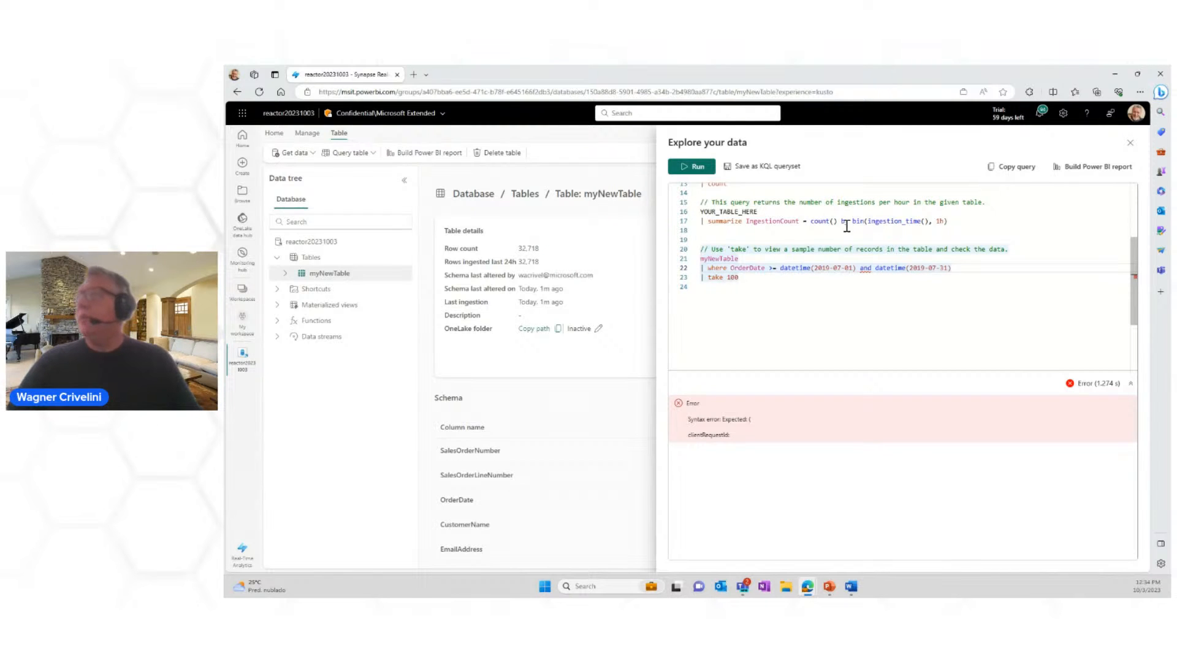
Step: Comment out the "and datetime(2019-07-31)" part of the filter with // and run the query
{"action": "left_click", "coordinate": [861, 268]}
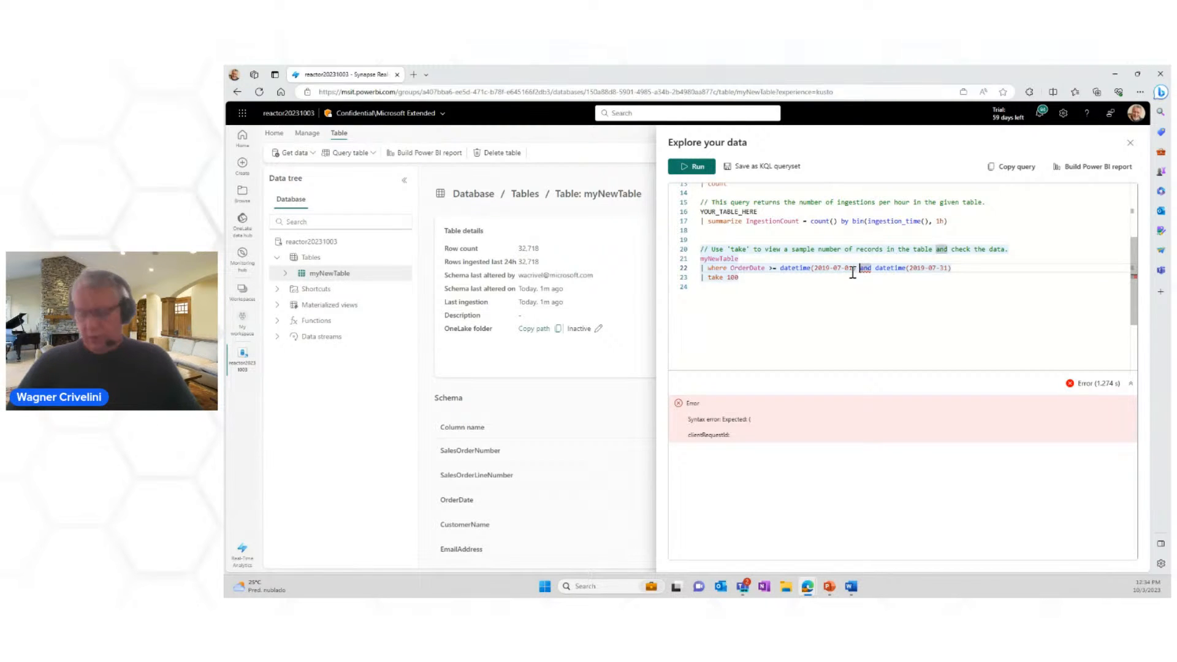
{"action": "type", "text": "//"}
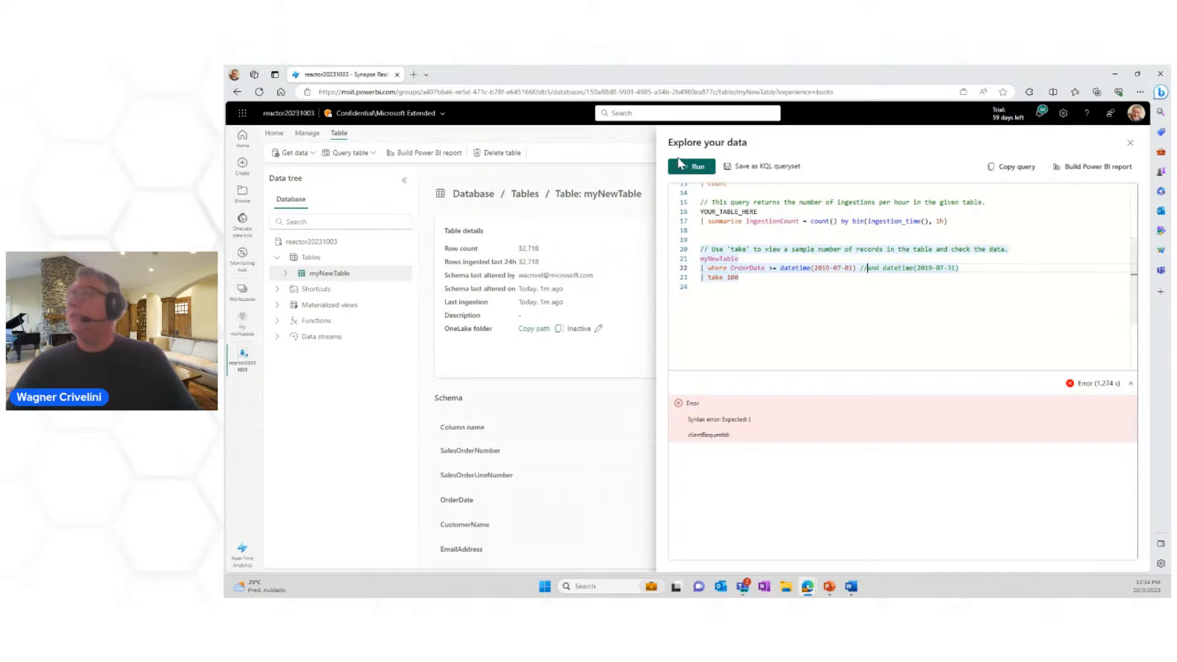
{"action": "left_click", "coordinate": [679, 170]}
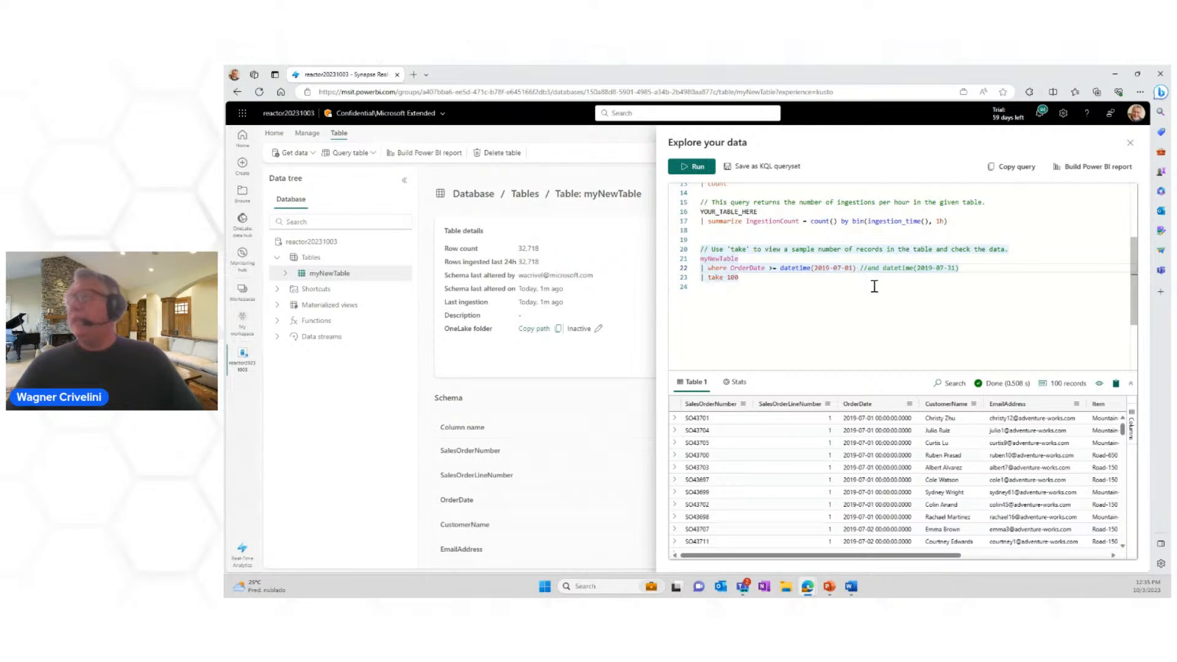
Step: Uncomment the end-date part of the OrderDate filter
{"action": "left_click", "coordinate": [867, 268]}
{"action": "key", "text": "BackSpace"}
{"action": "key", "text": "BackSpace"}
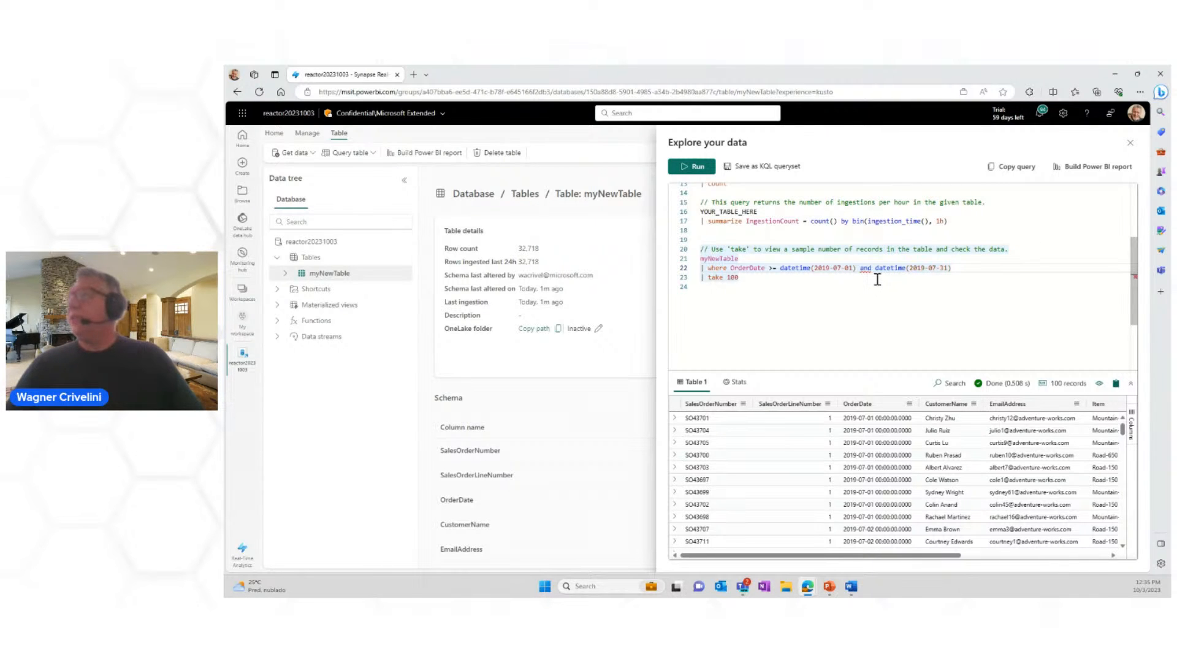
Step: Replace the >= operator with "between (" before the first datetime, deleting the rest of the inserted range template
{"action": "mouse_move", "coordinate": [868, 271]}
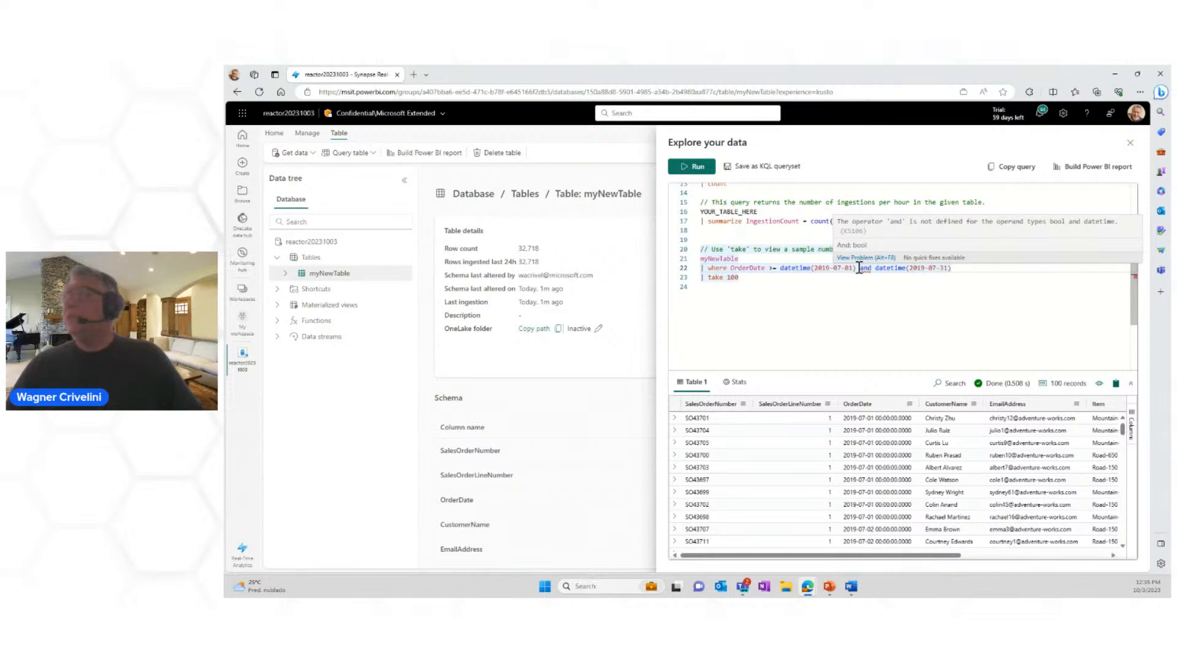
{"action": "left_click_drag", "start_coordinate": [770, 268], "coordinate": [777, 267]}
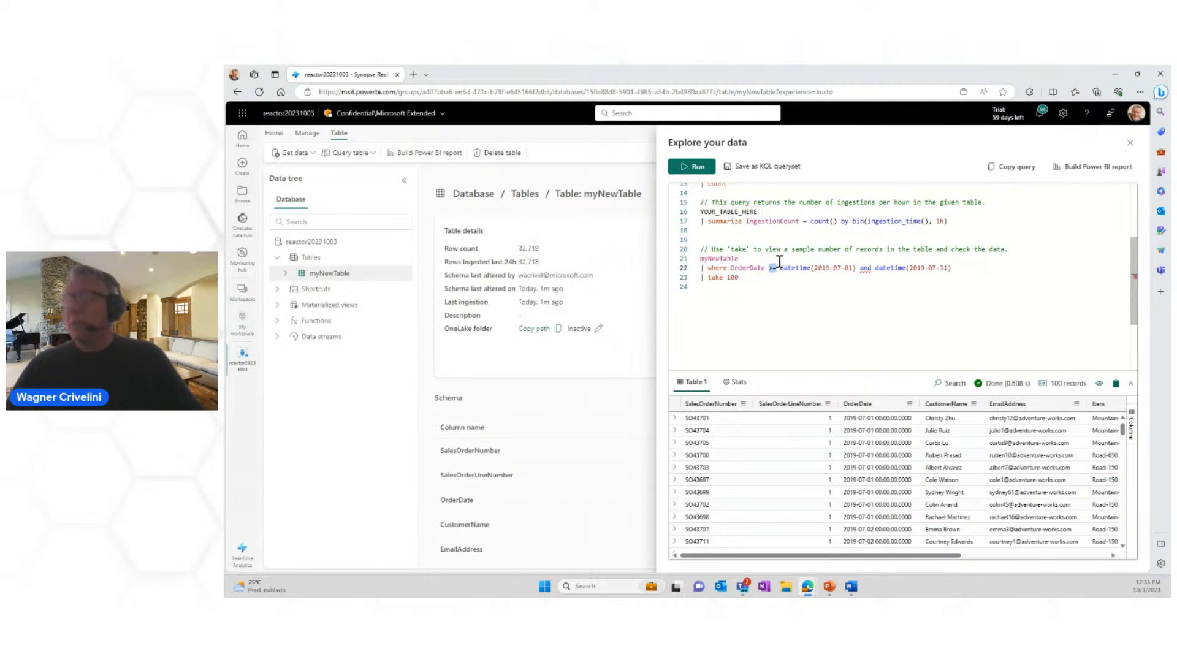
{"action": "type", "text": "bet"}
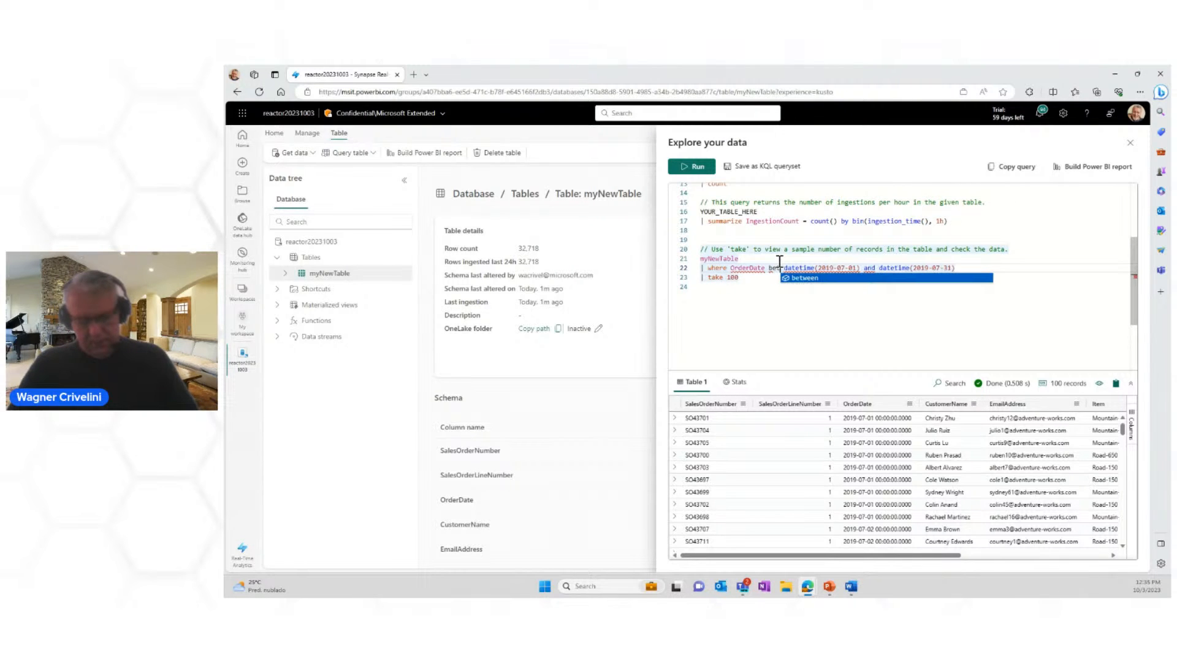
{"action": "type", "text": "ween"}
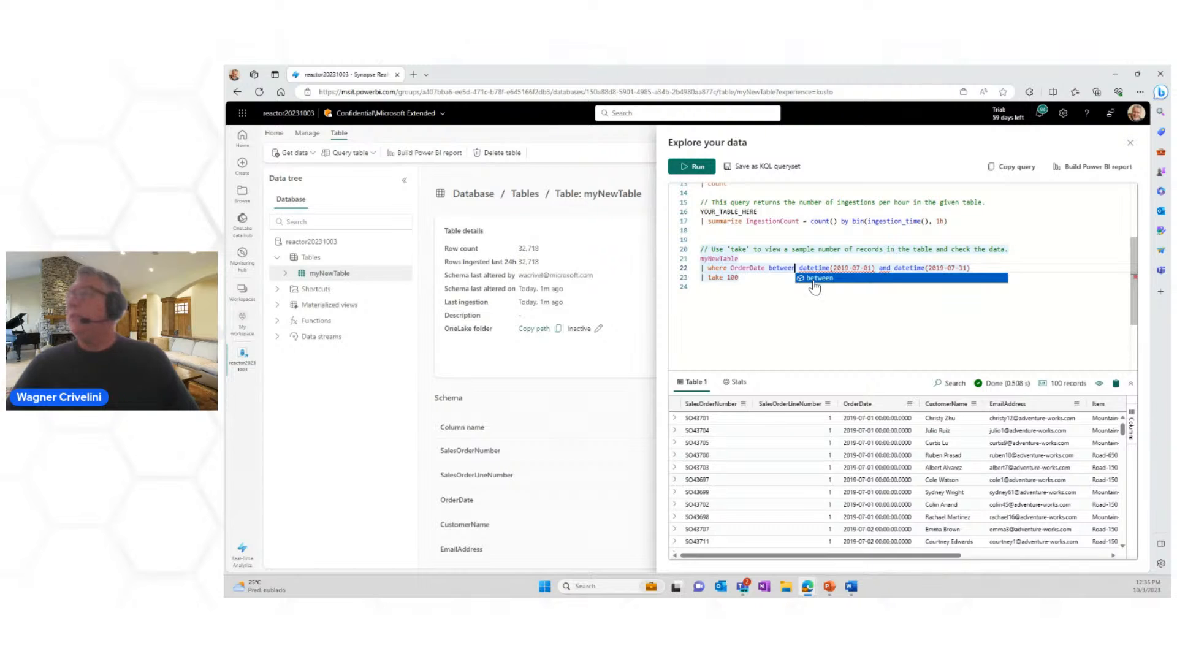
{"action": "left_click", "coordinate": [813, 280]}
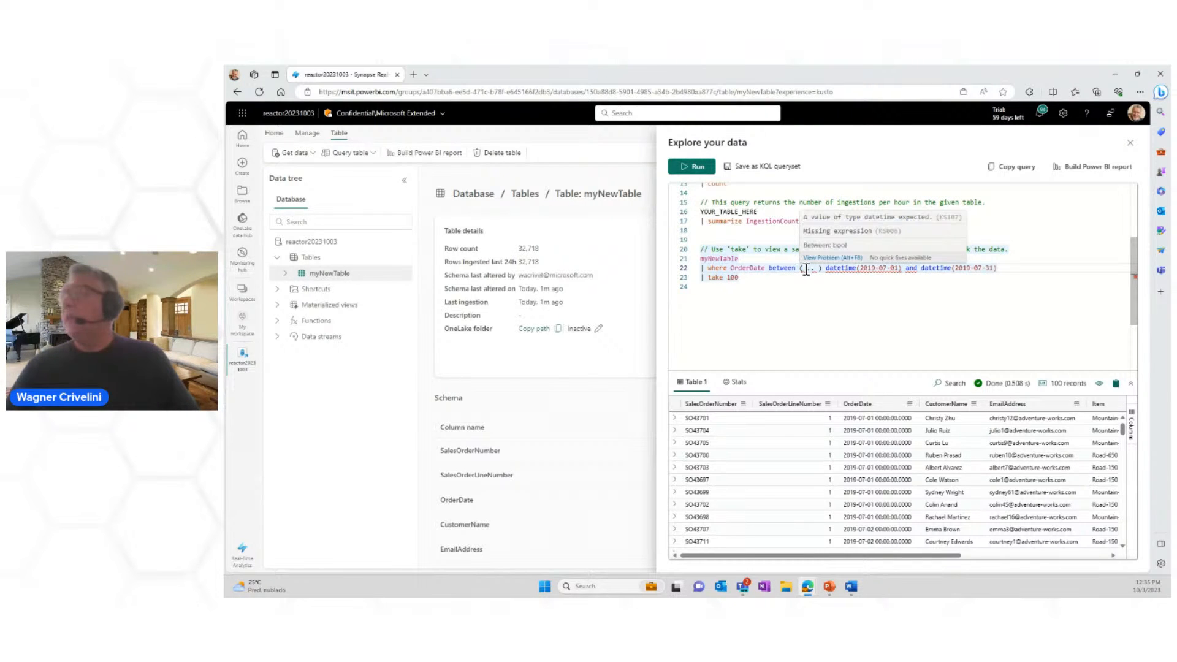
{"action": "left_click_drag", "start_coordinate": [806, 268], "coordinate": [825, 268]}
{"action": "key", "text": "Delete"}
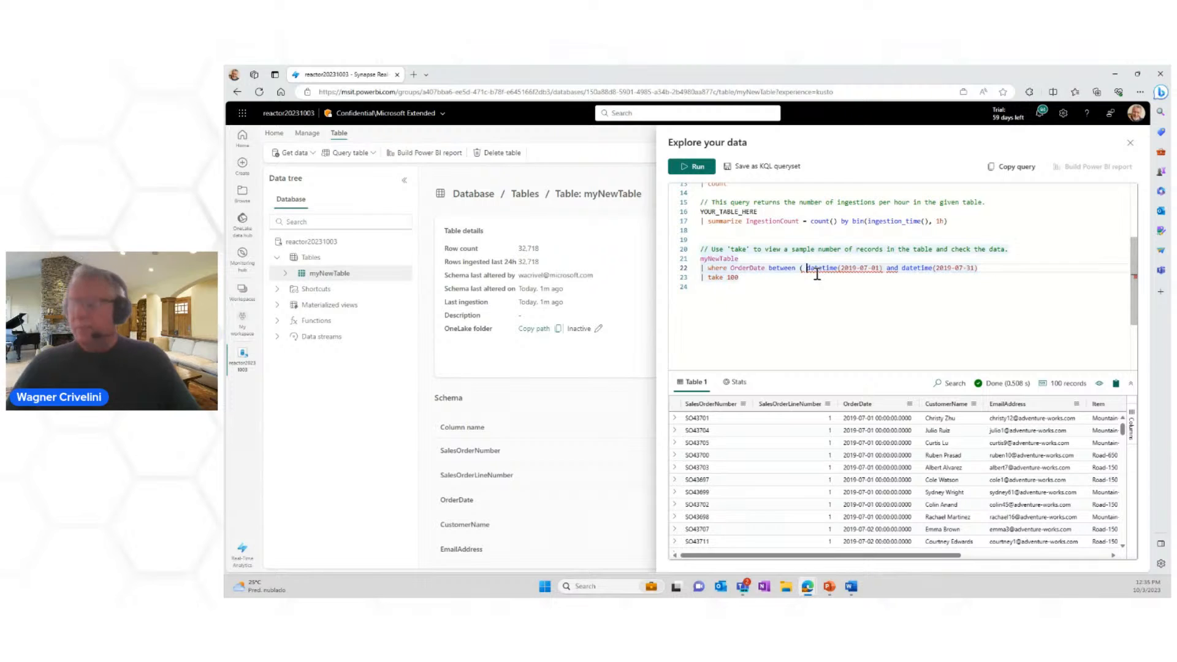
Step: Replace "and" between the two dates with a comma and close the between parenthesis after the end date
{"action": "left_click_drag", "start_coordinate": [887, 271], "coordinate": [895, 268]}
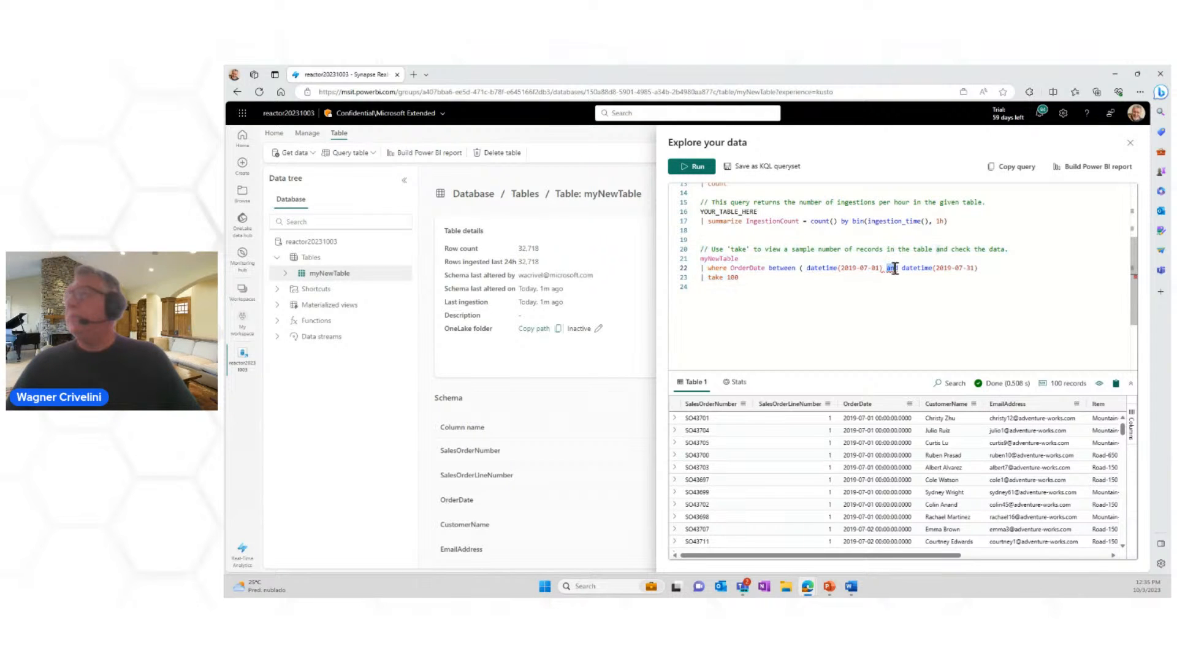
{"action": "type", "text": ","}
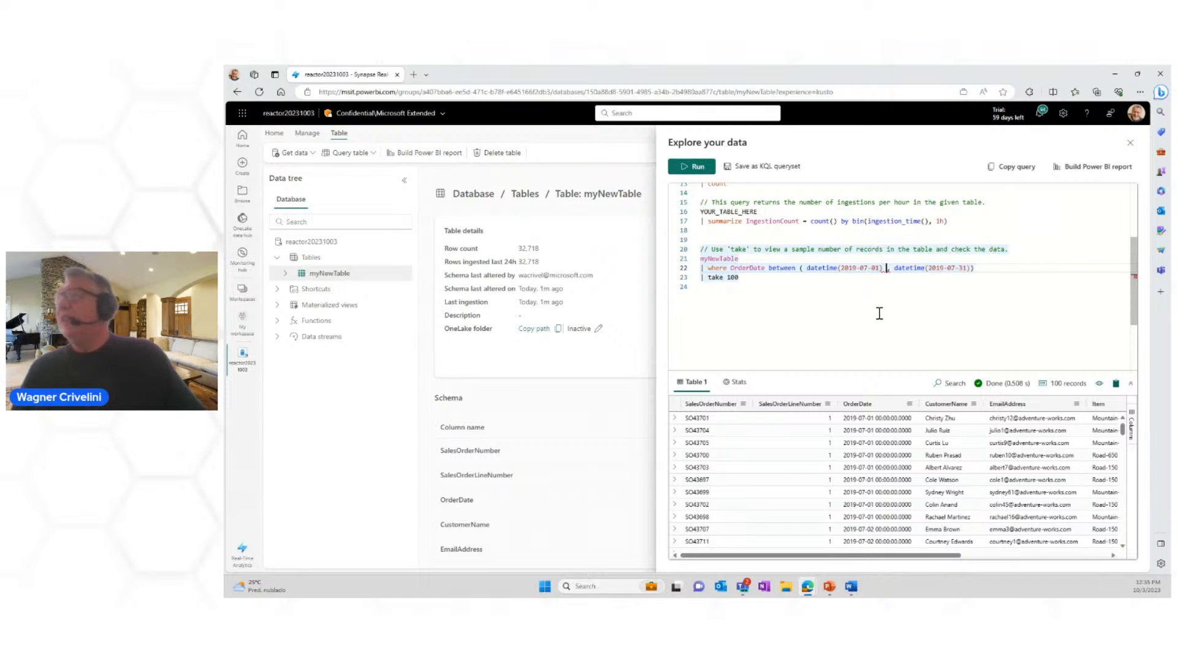
{"action": "key", "text": "BackSpace"}
{"action": "key", "text": "Down"}
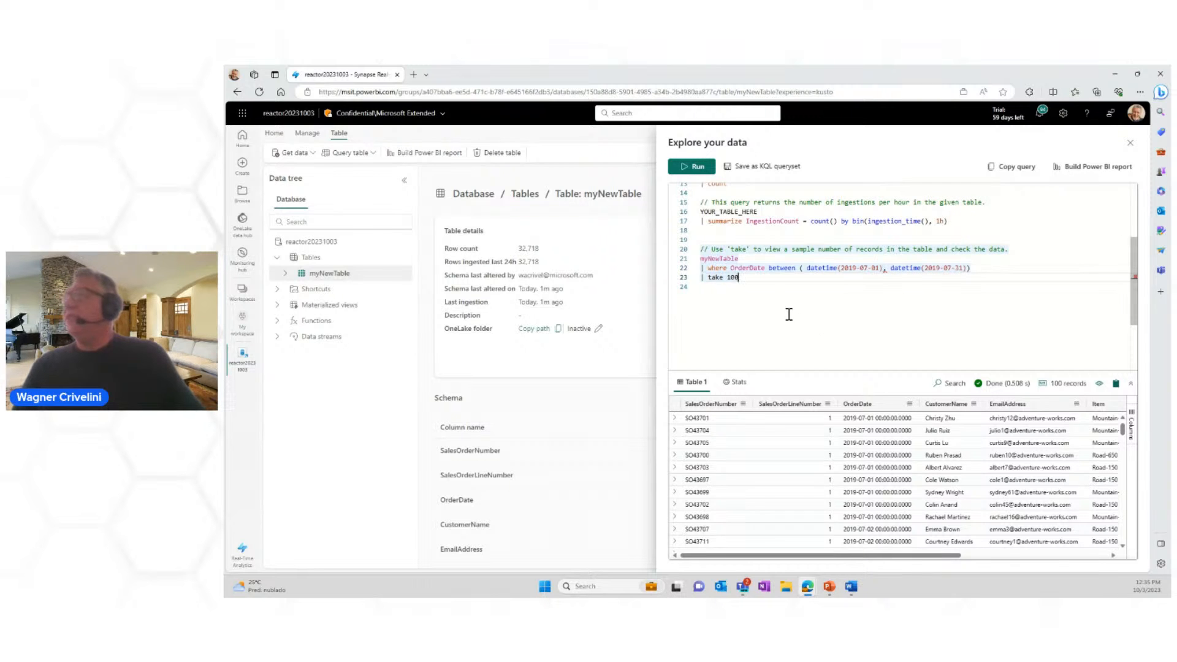
Step: Replace the comma between the two dates with the ".." range operator and run the query
{"action": "left_click", "coordinate": [886, 269]}
{"action": "key", "text": "BackSpace"}
{"action": "type", "text": ".."}
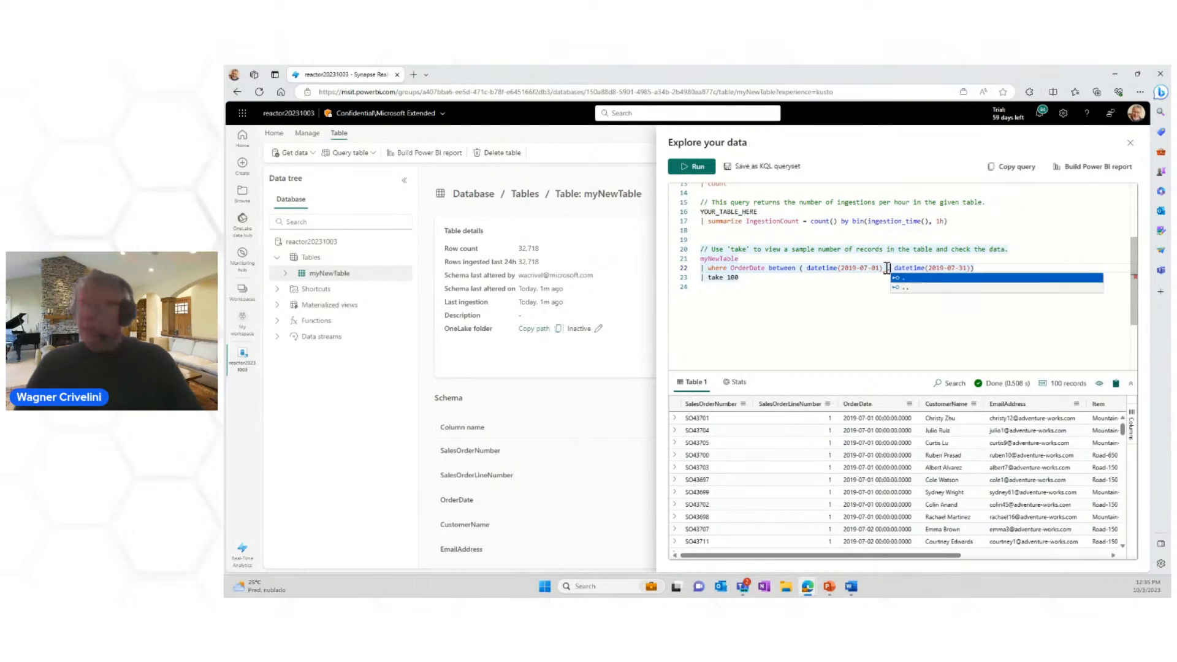
{"action": "key", "text": "Escape"}
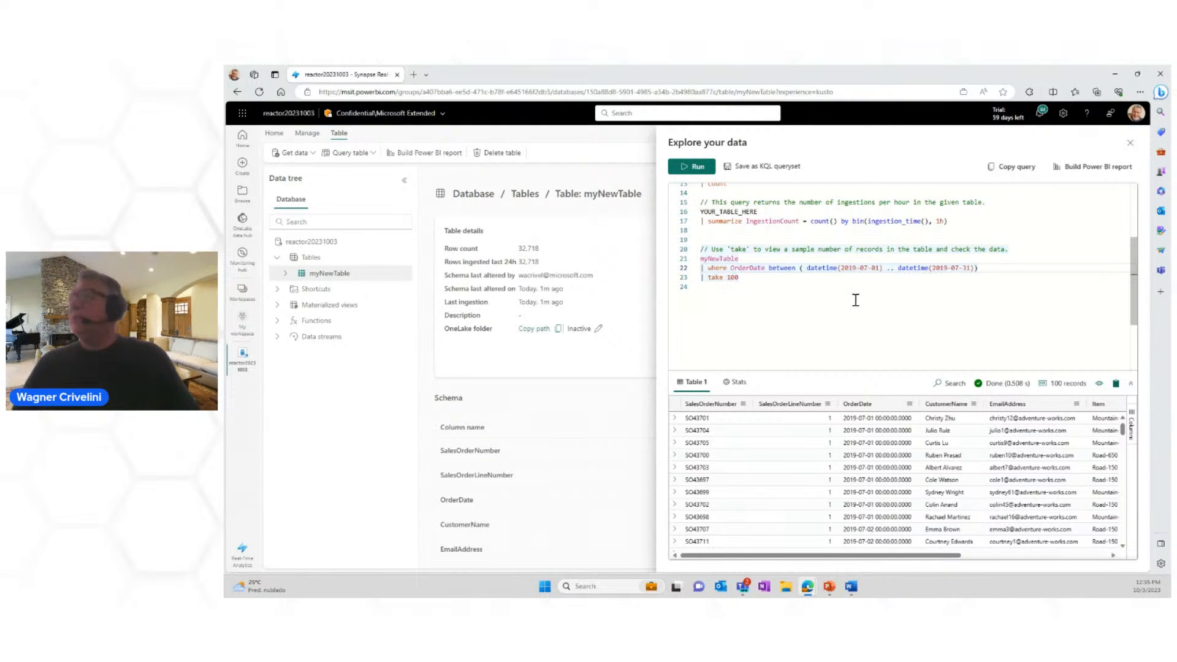
{"action": "left_click", "coordinate": [693, 167]}
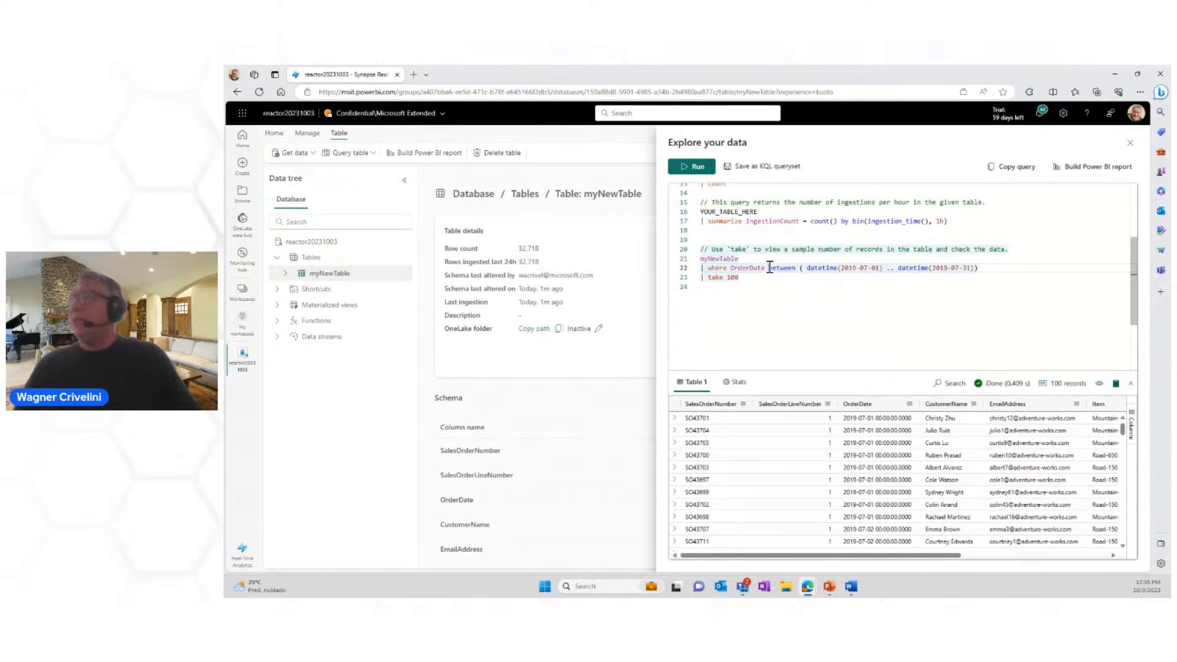
{"action": "left_click_drag", "start_coordinate": [769, 270], "coordinate": [796, 271]}
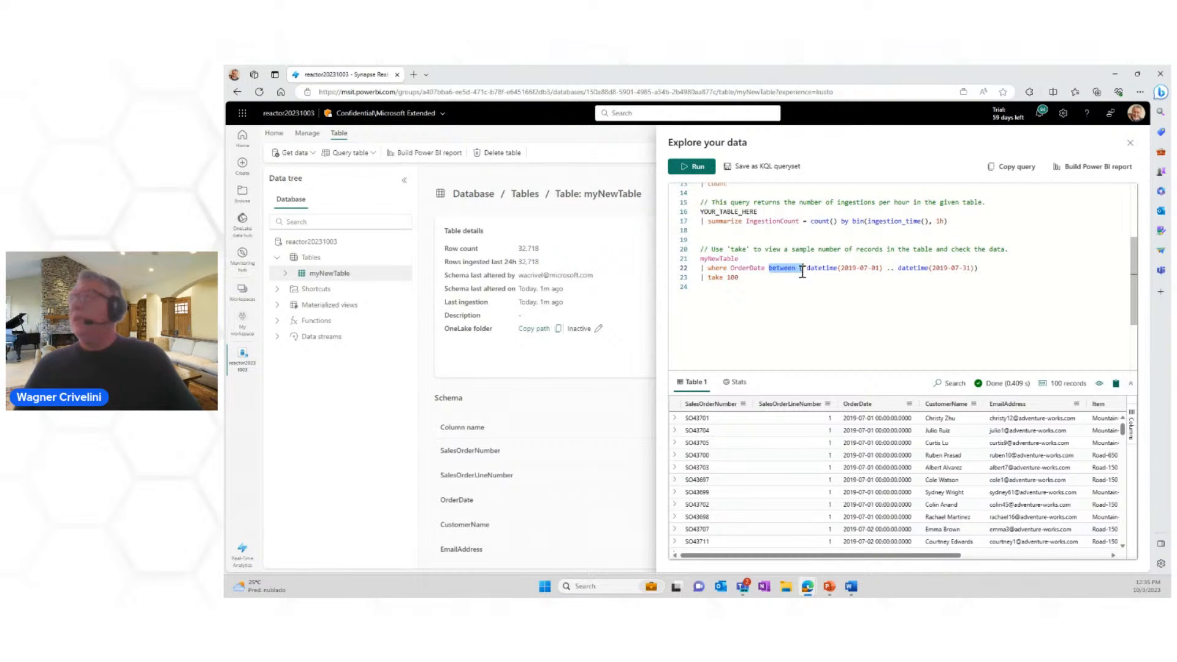
{"action": "double_click", "coordinate": [889, 268]}
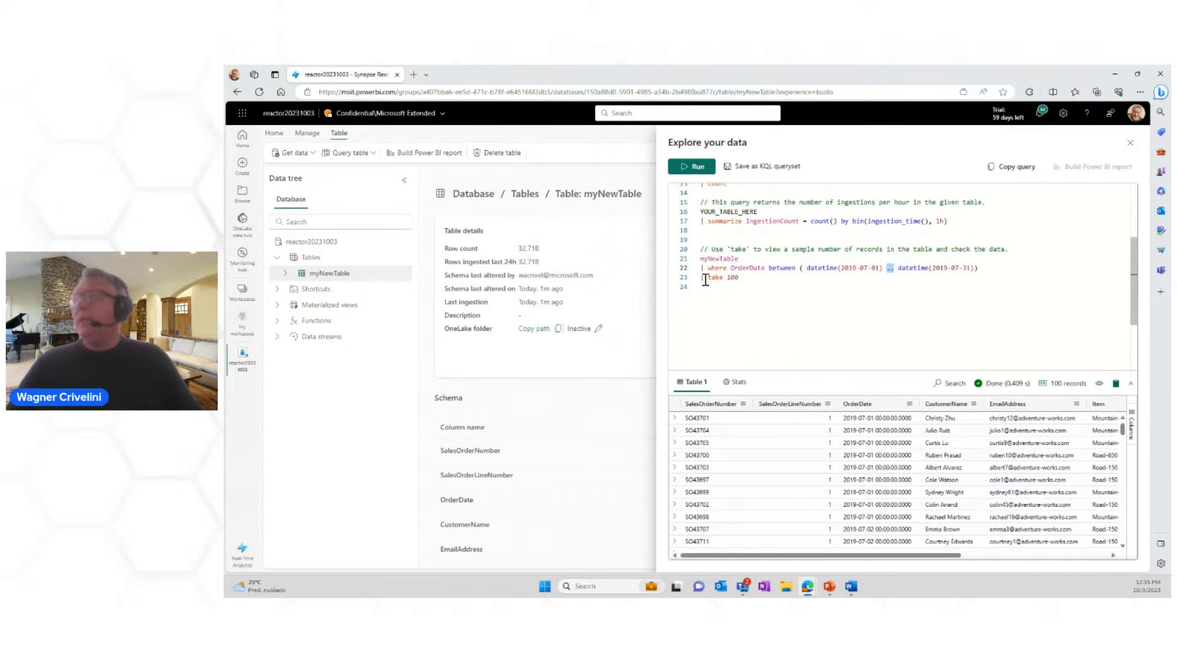
Step: Replace "take 100" with the summarize operator and look over the numeric columns in the query results
{"action": "left_click_drag", "start_coordinate": [708, 278], "coordinate": [739, 279]}
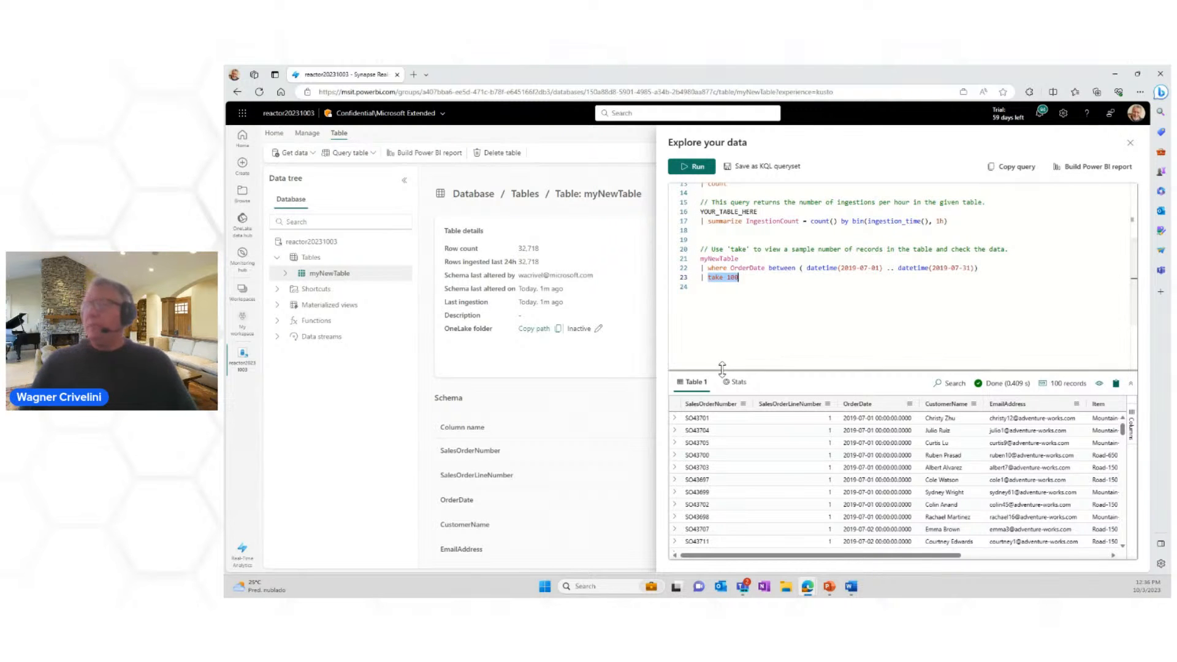
{"action": "type", "text": "summarize"}
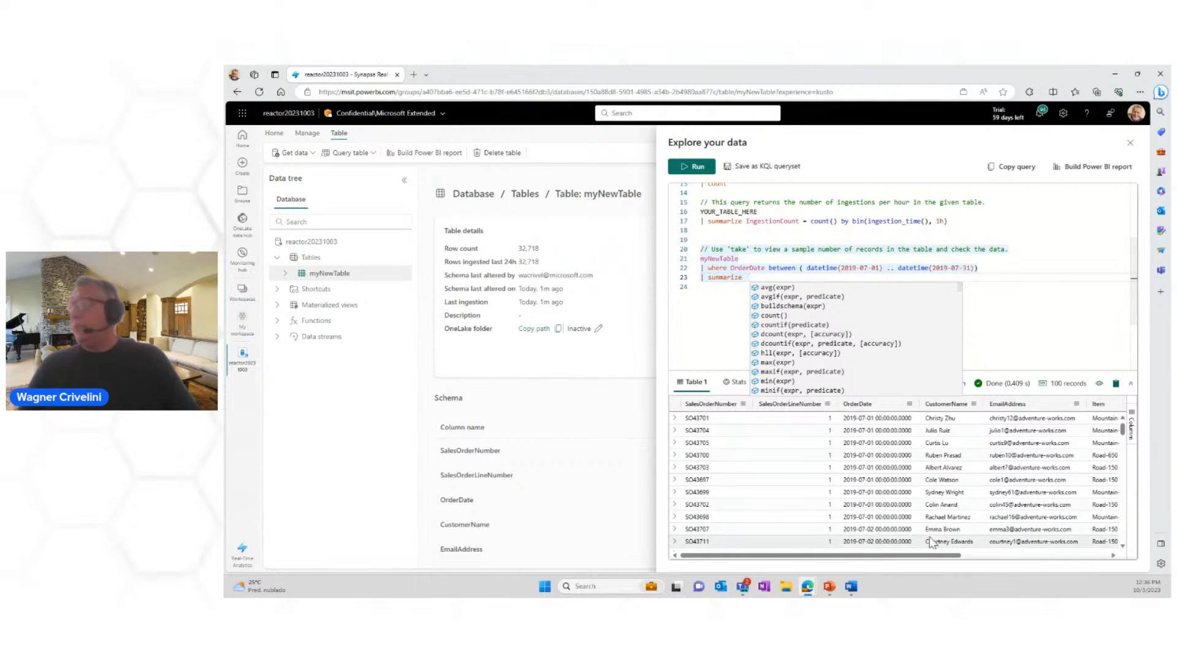
{"action": "left_click_drag", "start_coordinate": [940, 556], "coordinate": [1087, 575]}
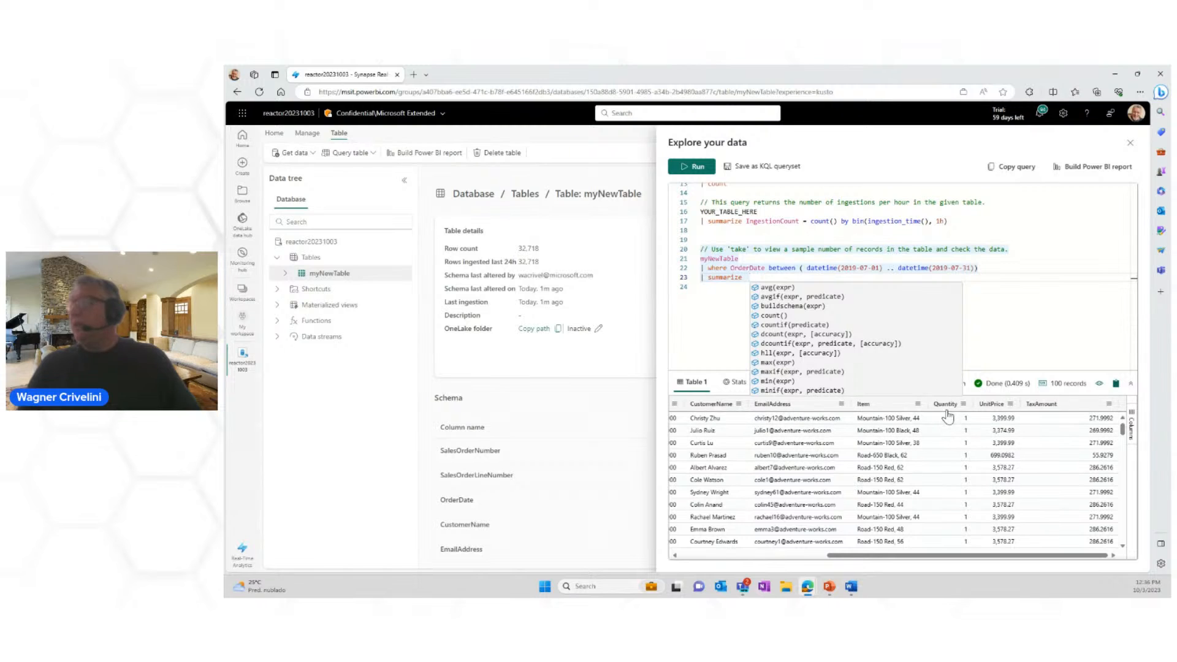
{"action": "left_click", "coordinate": [720, 299]}
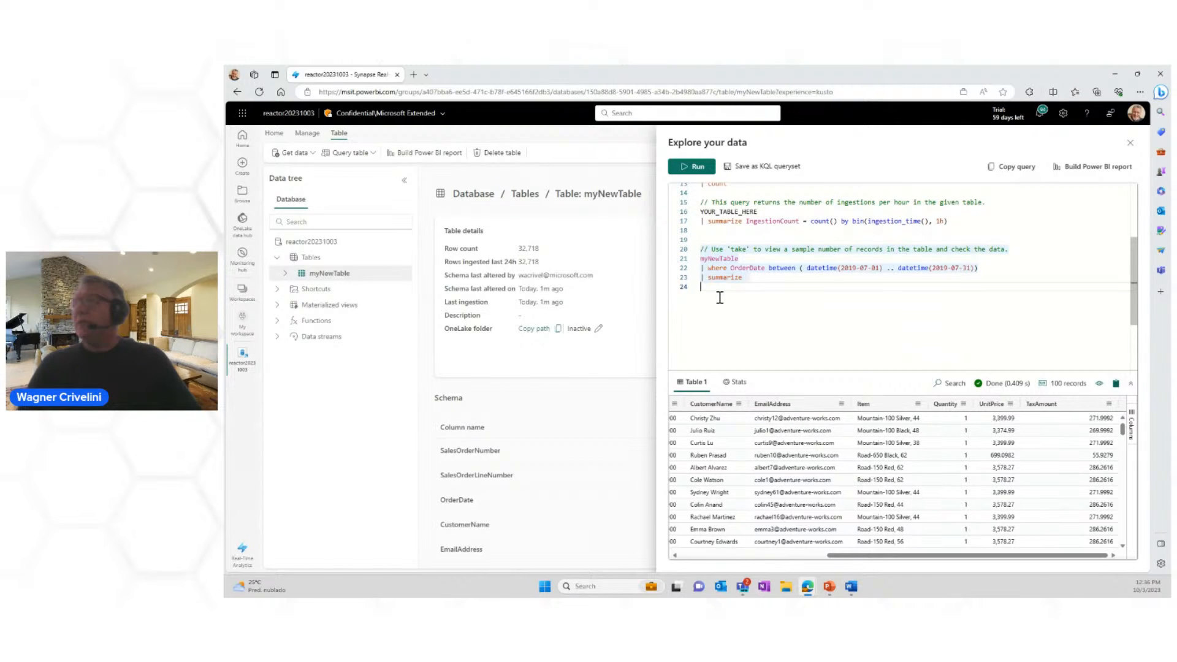
Step: Add an aggregate column named totalSales to the summarize line and open a sum function for it
{"action": "left_click", "coordinate": [758, 277]}
{"action": "type", "text": "t"}
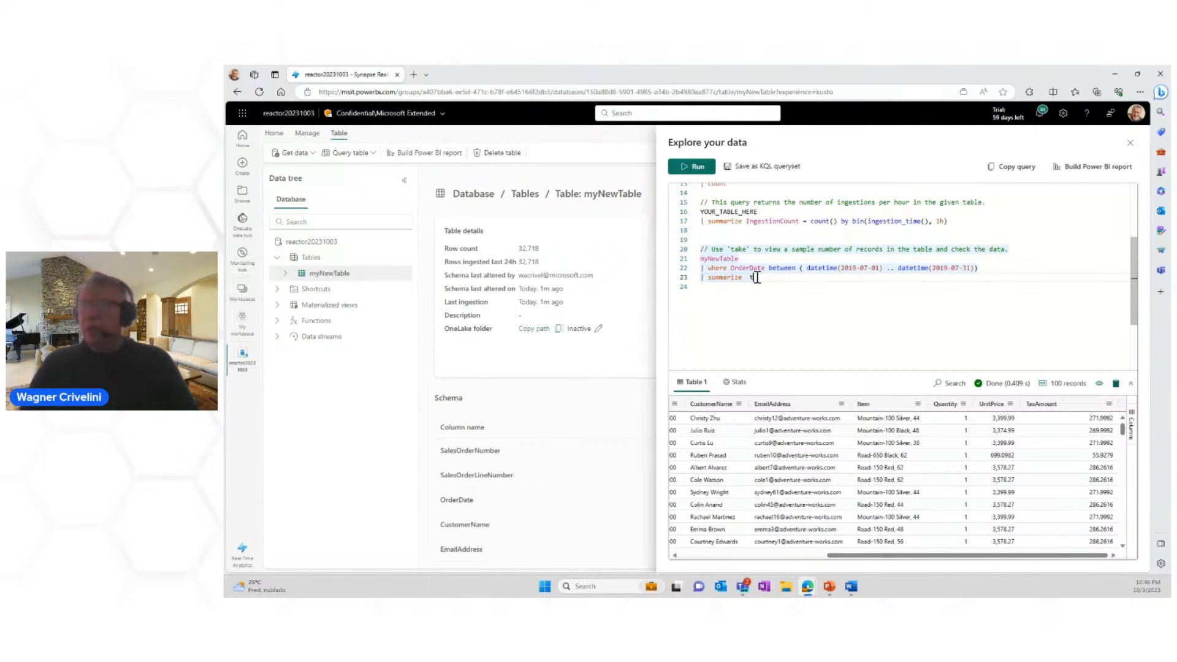
{"action": "type", "text": "otal"}
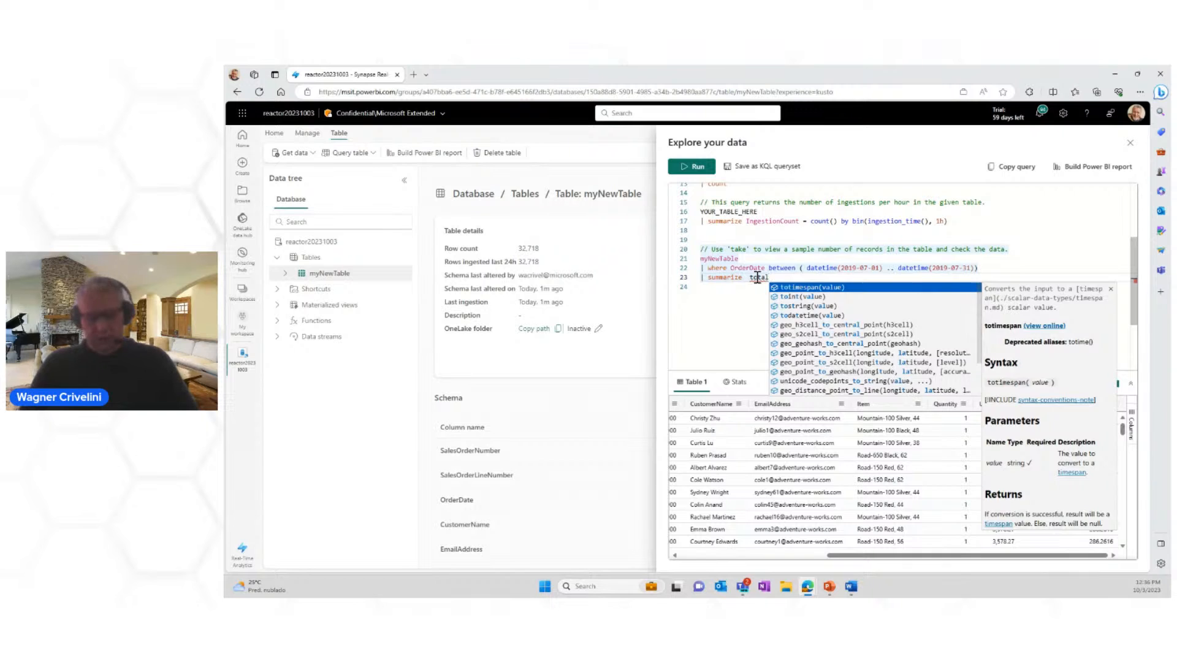
{"action": "type", "text": "Sales ="}
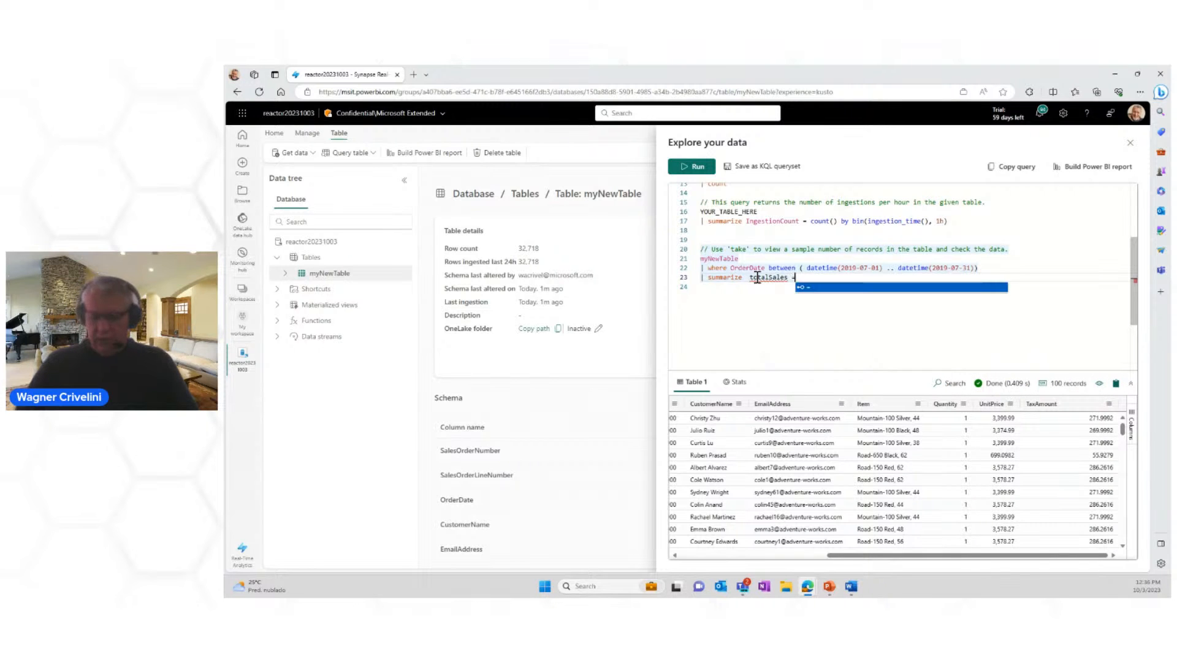
{"action": "type", "text": " su"}
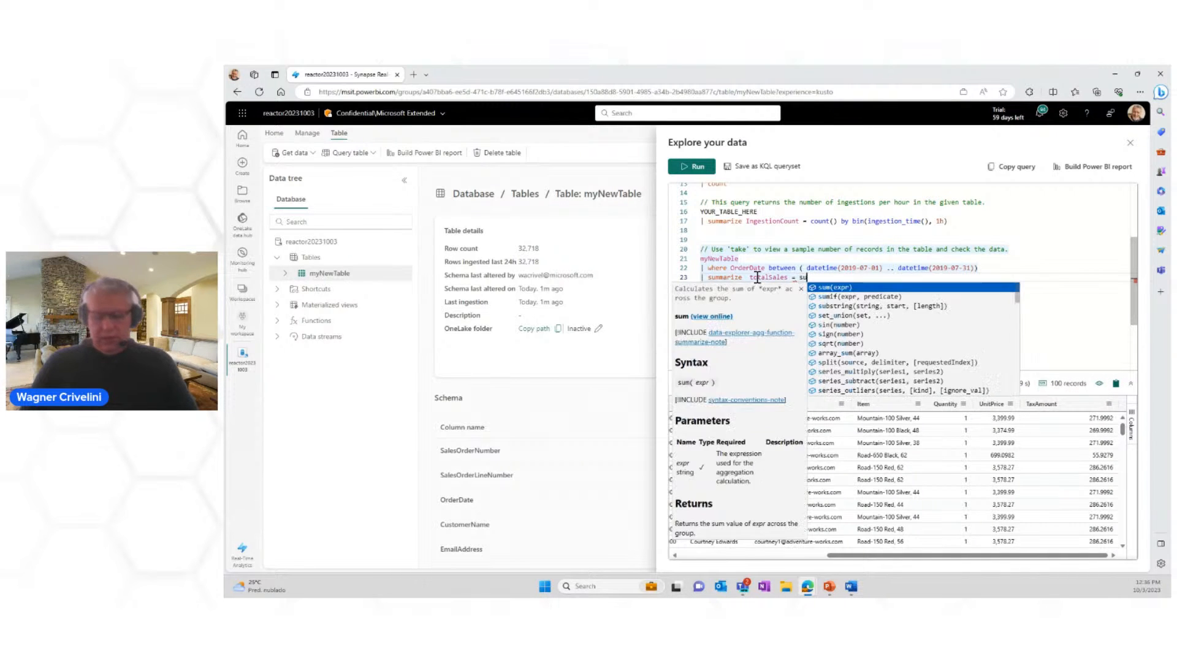
{"action": "type", "text": "m("}
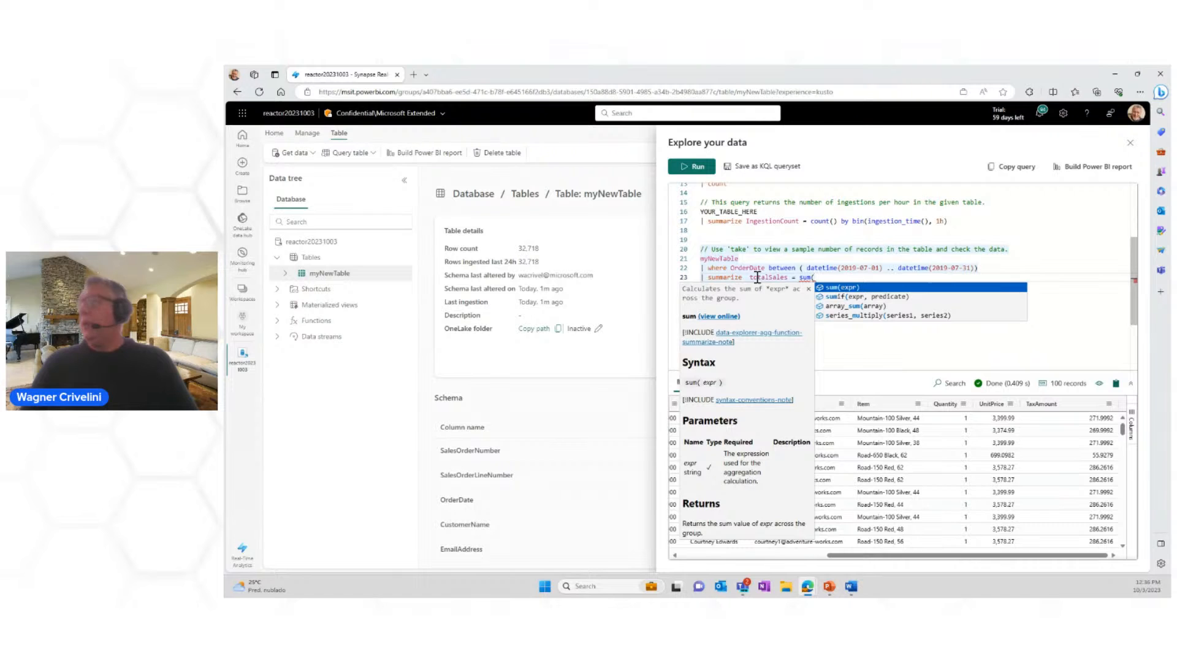
{"action": "type", "text": "Qunatity"}
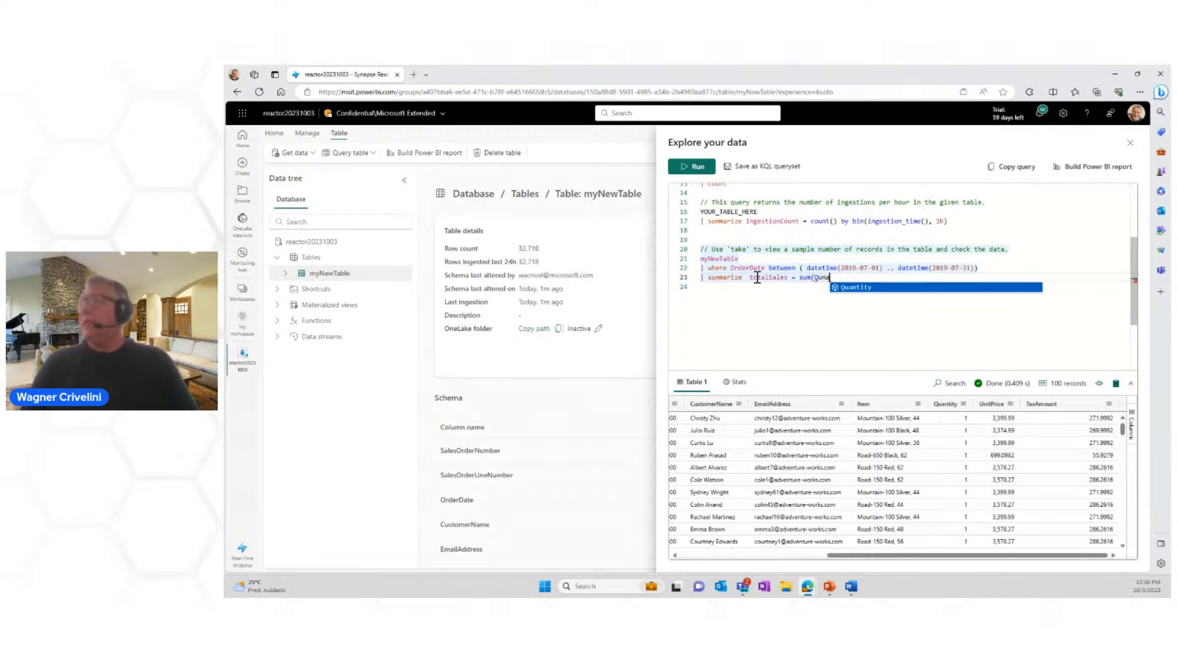
Step: Complete the totalSales sum expression as Quantity * UnitPrice and close its parenthesis
{"action": "key", "text": "BackSpace"}
{"action": "key", "text": "BackSpace"}
{"action": "key", "text": "BackSpace"}
{"action": "key", "text": "BackSpace"}
{"action": "key", "text": "BackSpace"}
{"action": "key", "text": "BackSpace"}
{"action": "type", "text": "antity "}
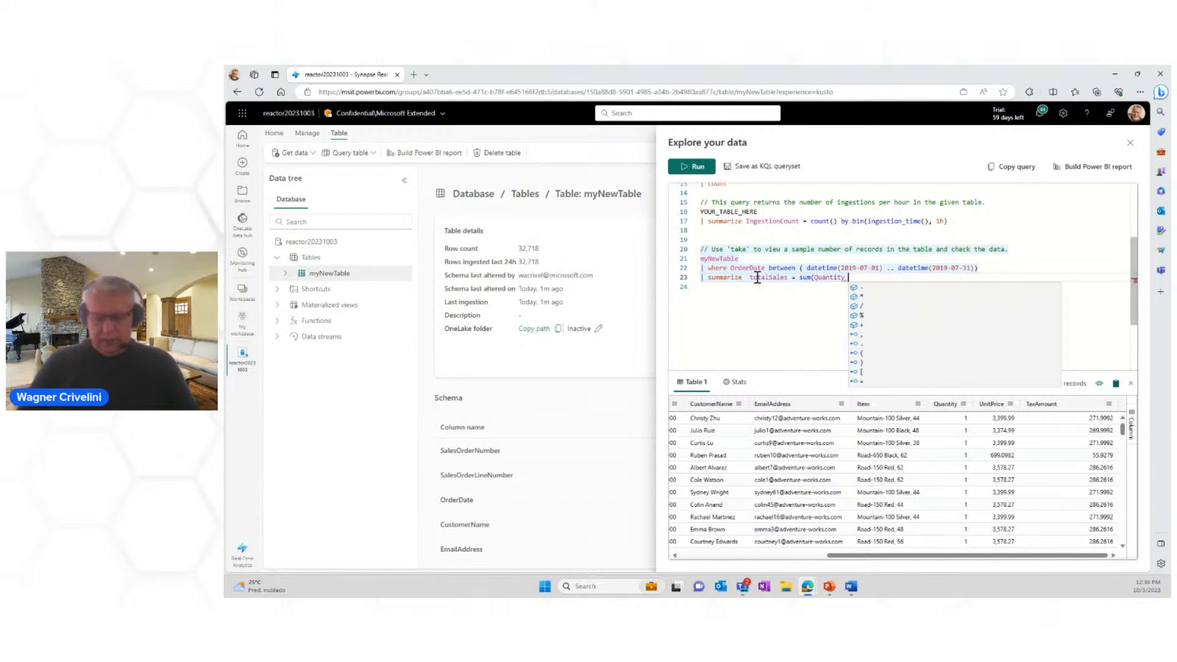
{"action": "type", "text": "* U"}
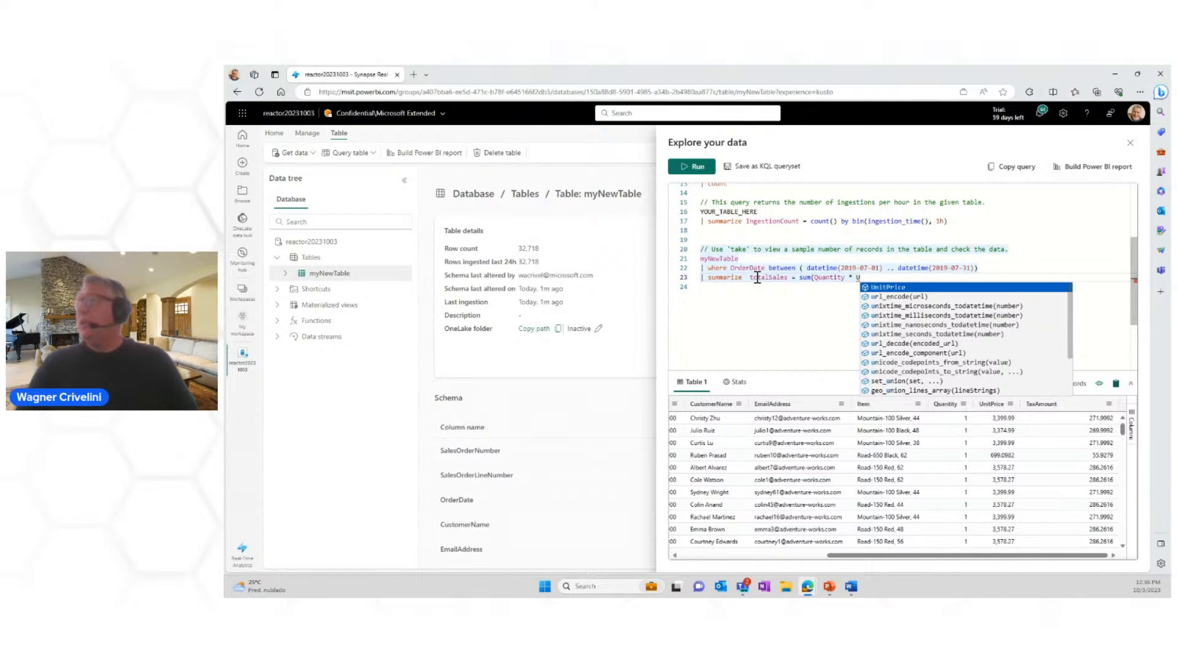
{"action": "left_click", "coordinate": [885, 286]}
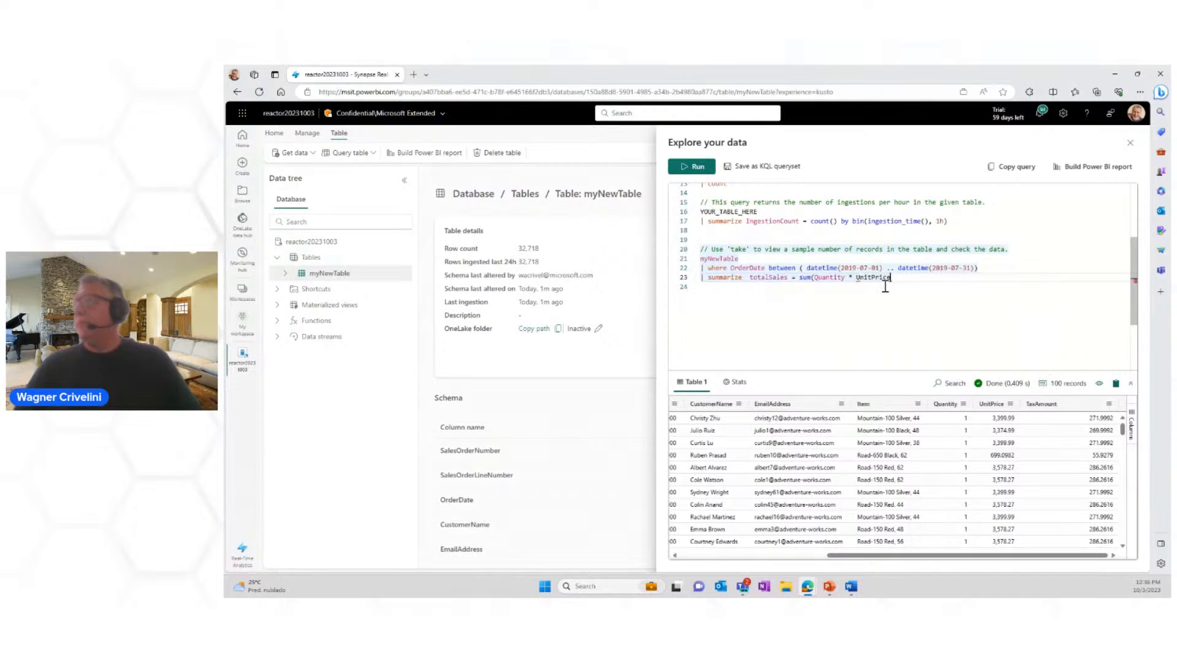
{"action": "left_click", "coordinate": [885, 287]}
{"action": "left_click", "coordinate": [894, 279]}
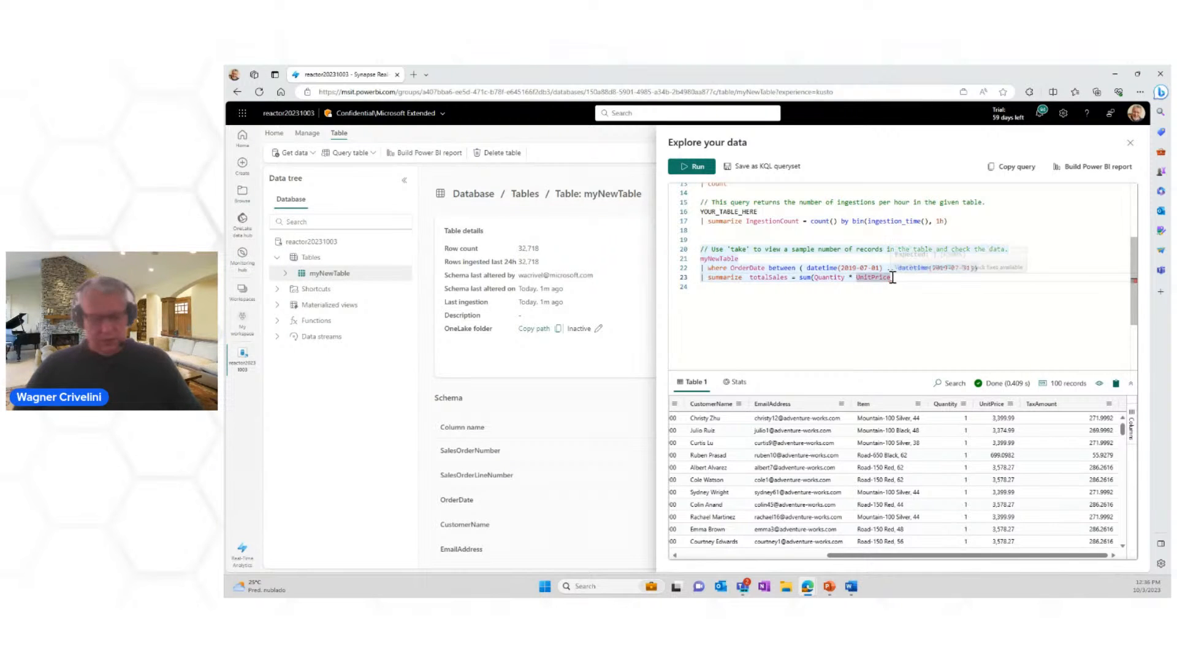
{"action": "type", "text": ")"}
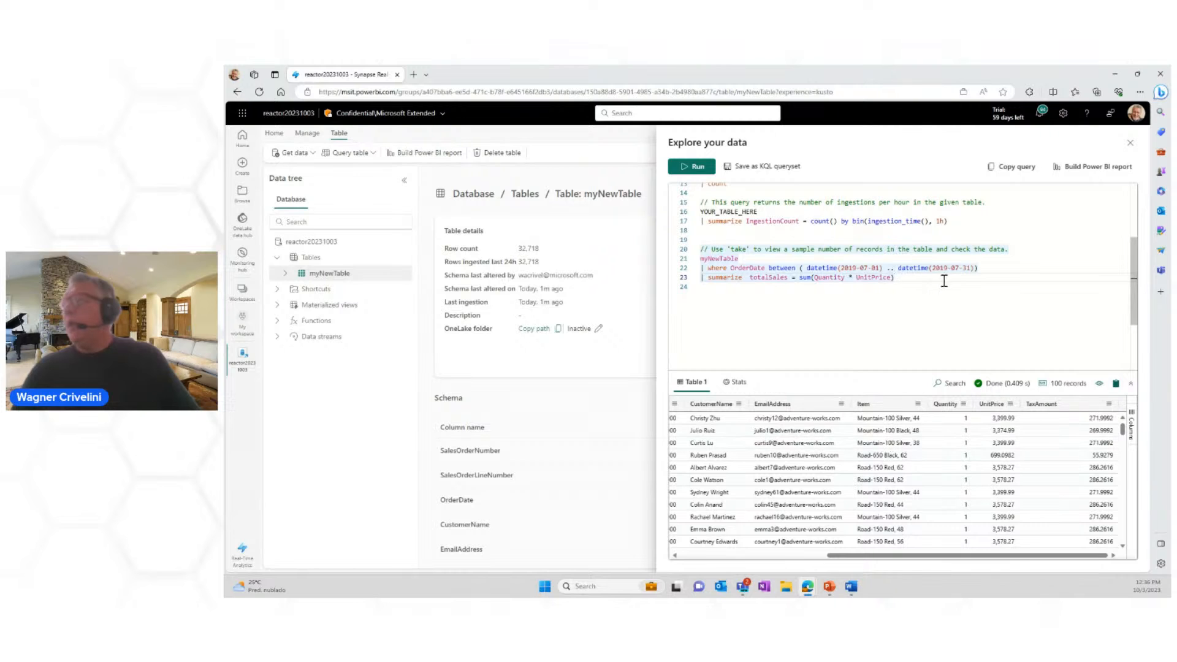
{"action": "type", "text": " b"}
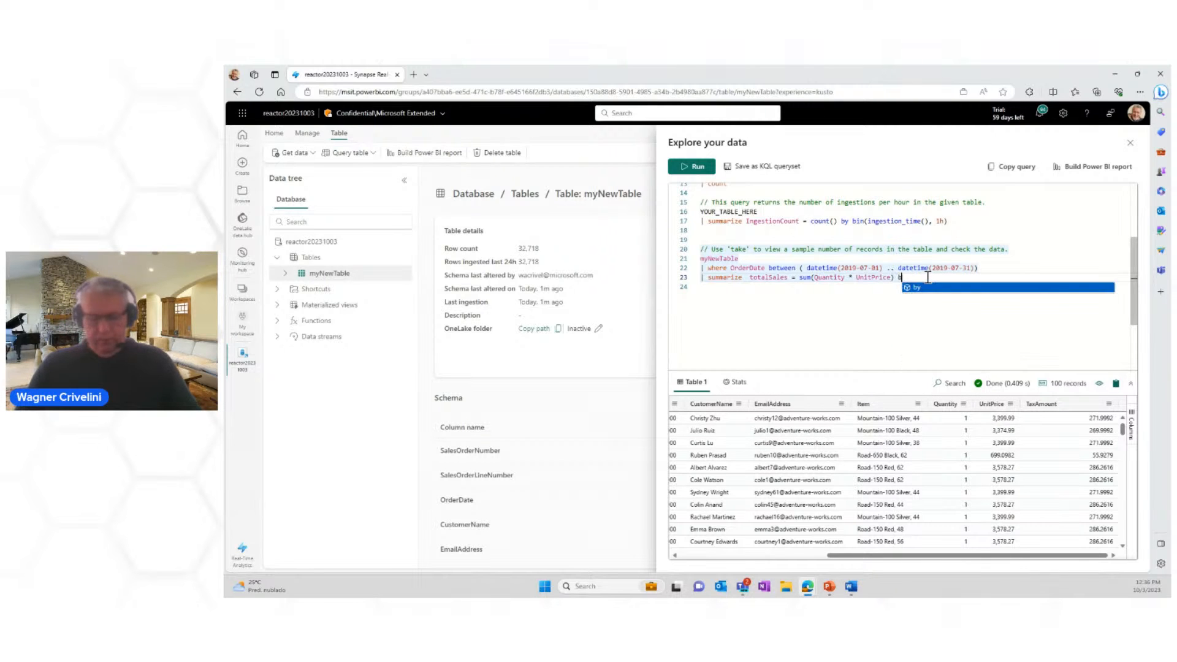
{"action": "type", "text": "y It"}
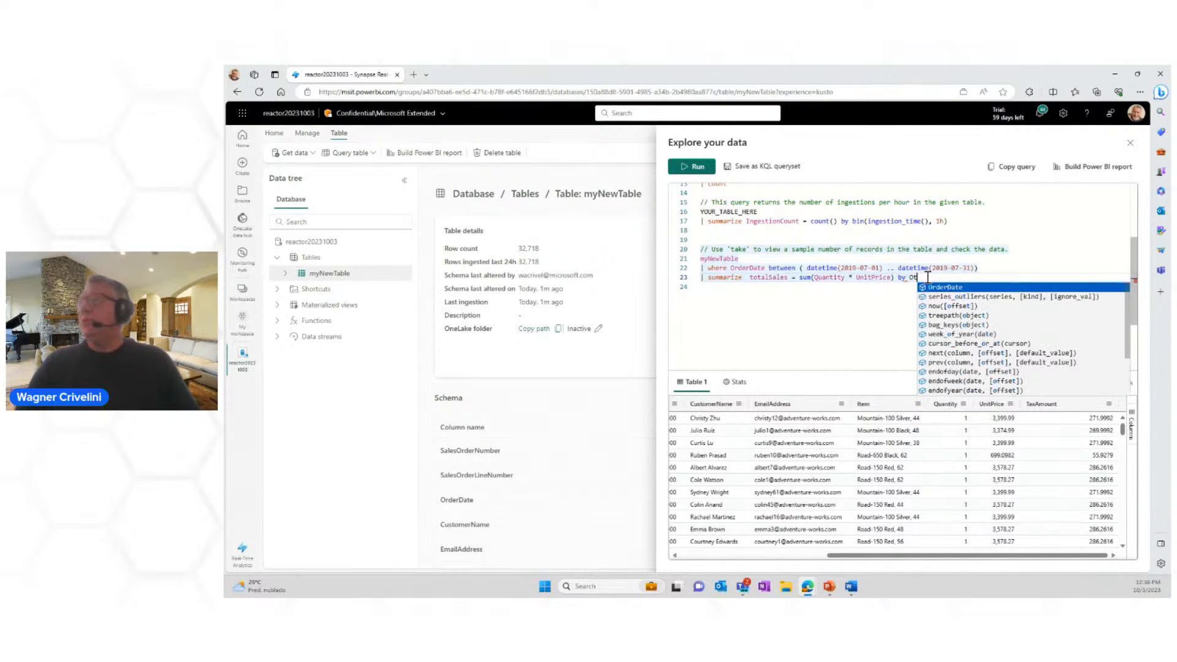
{"action": "type", "text": "em"}
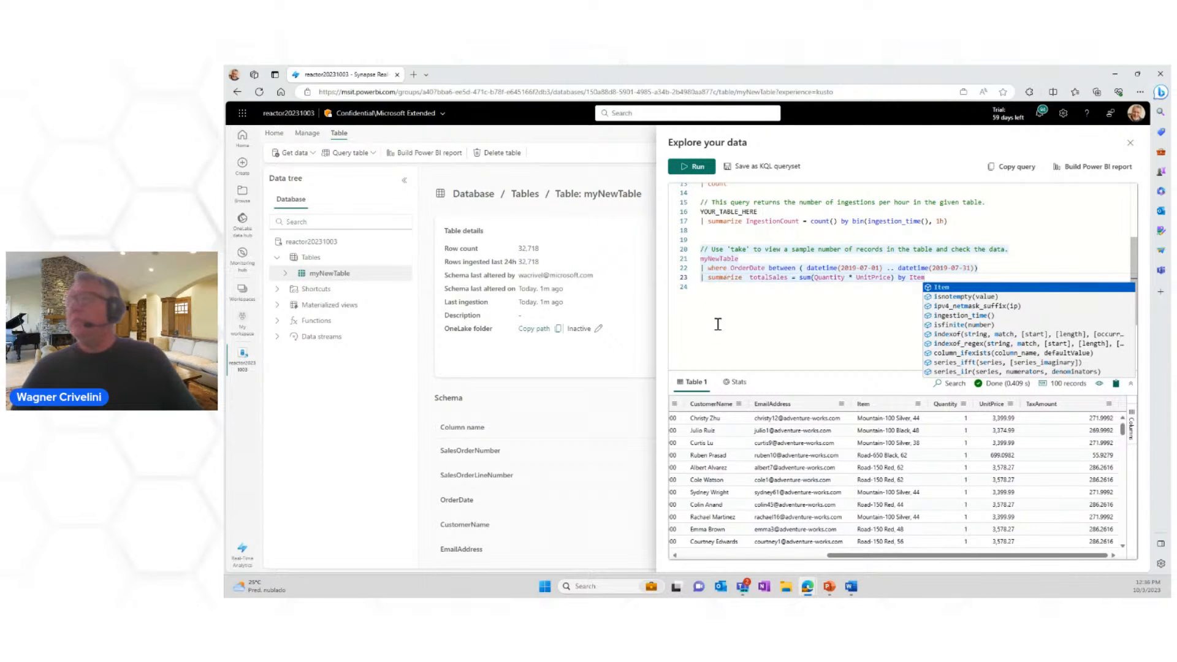
Step: Group the totalSales summary by Item and run the query
{"action": "left_click", "coordinate": [693, 166]}
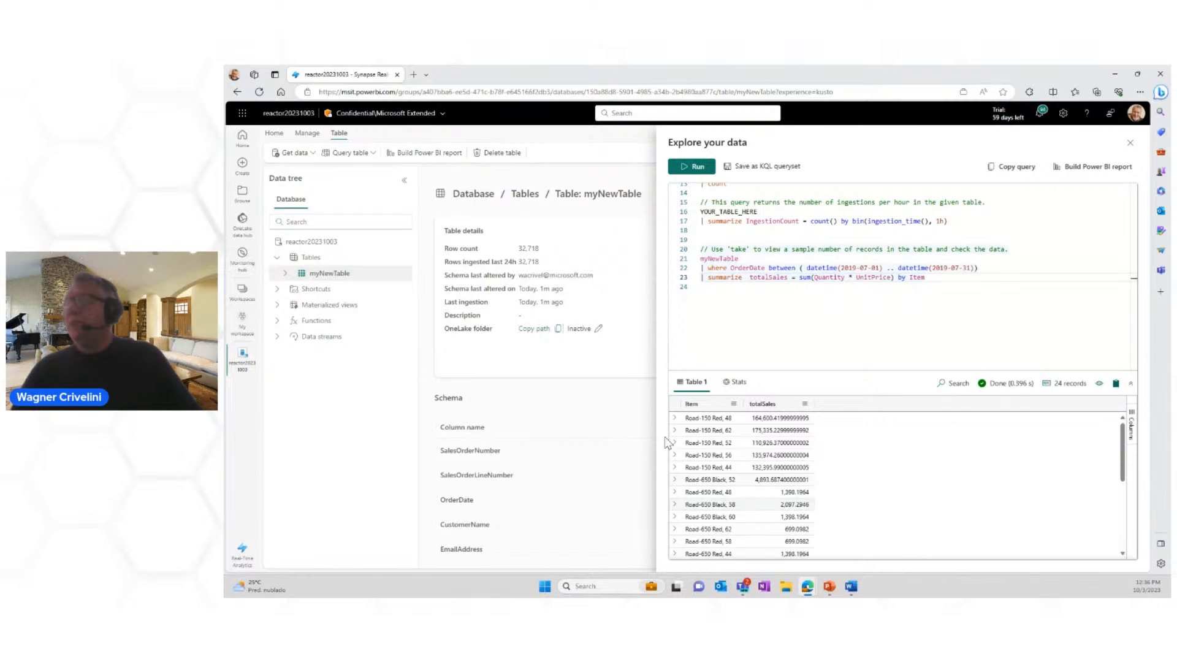
{"action": "left_click", "coordinate": [716, 327]}
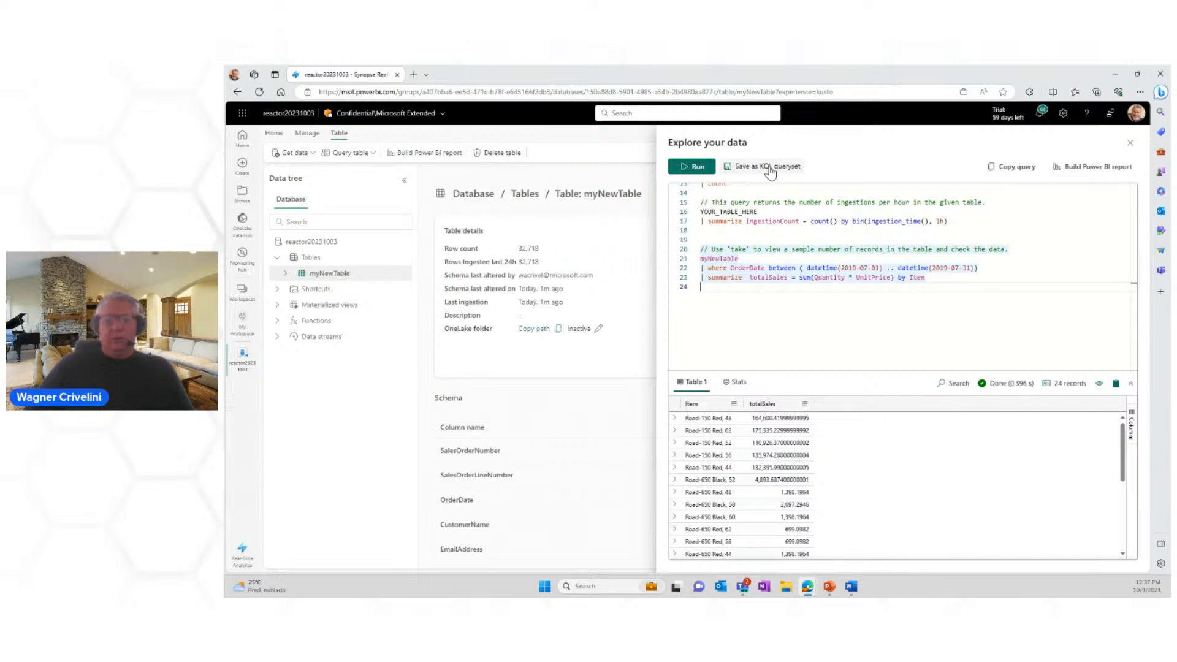
Step: Save the query as a new KQL queryset named sampleSALE
{"action": "left_click", "coordinate": [770, 170]}
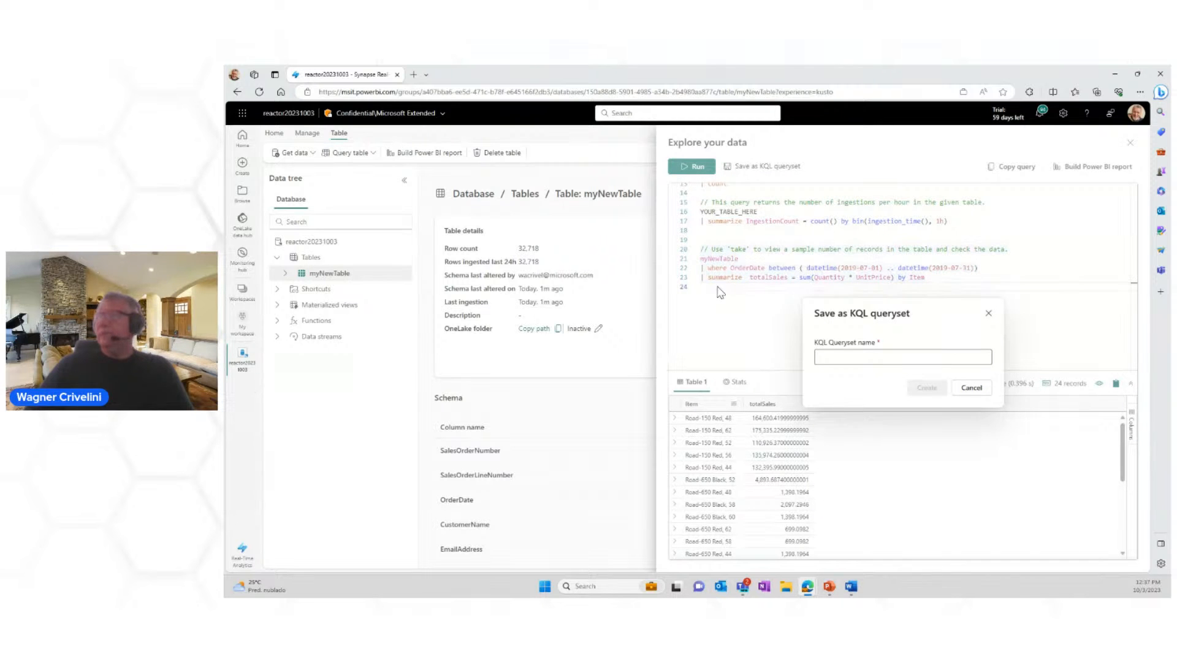
{"action": "left_click", "coordinate": [832, 361]}
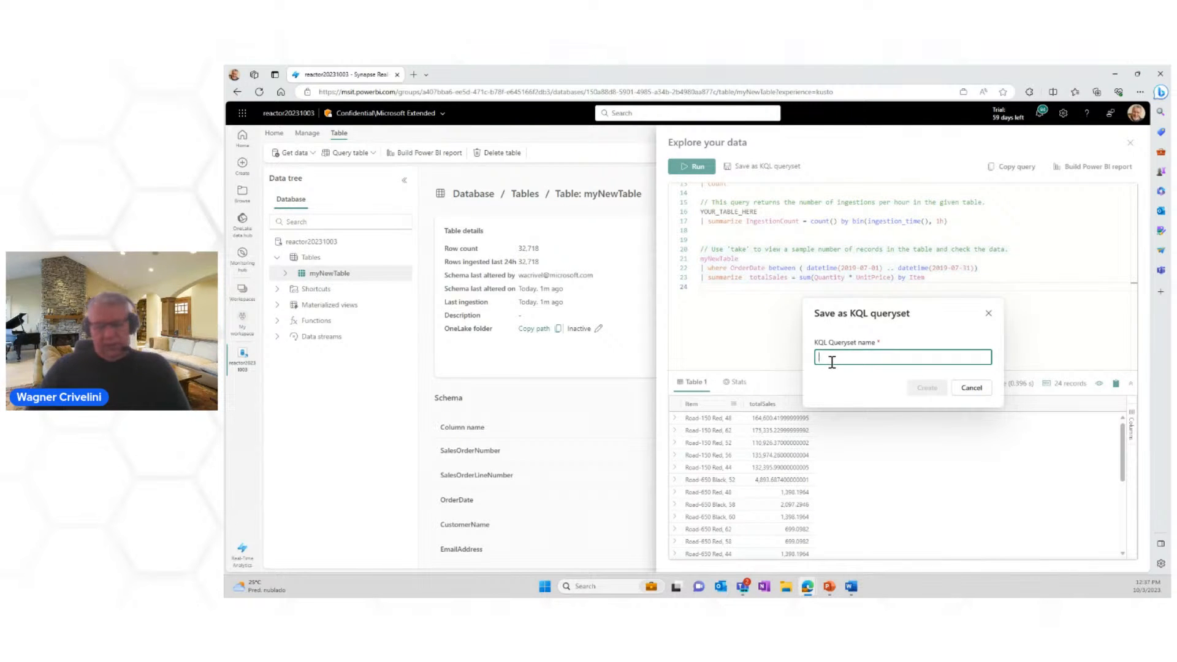
{"action": "type", "text": "sample"}
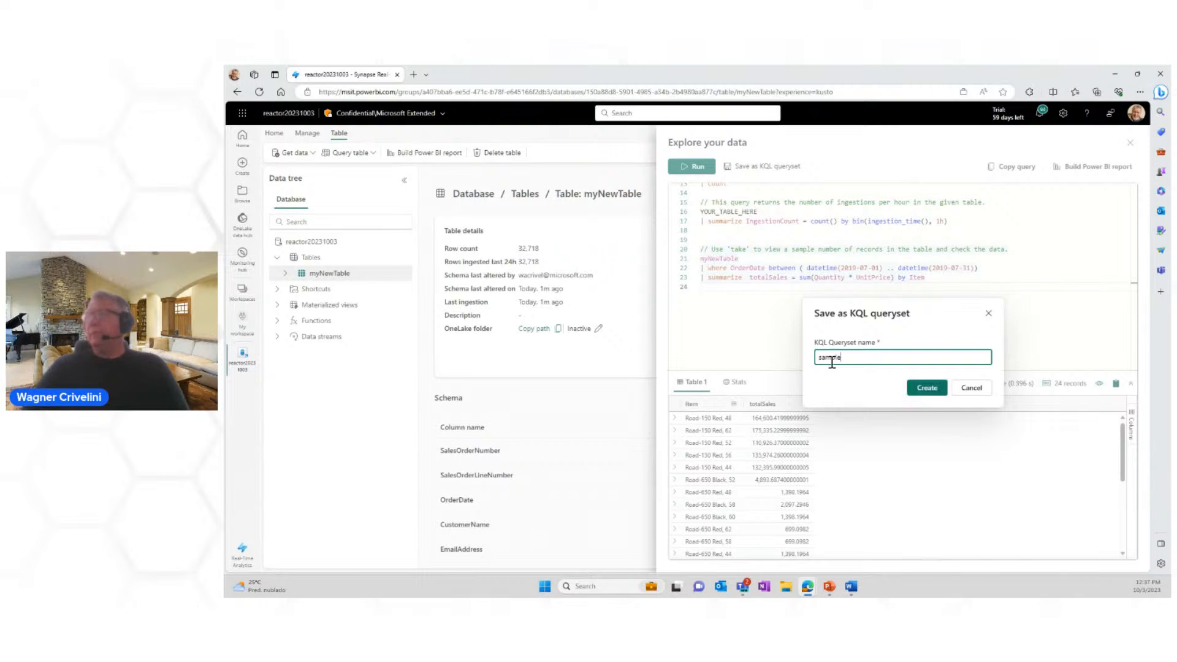
{"action": "type", "text": "SALE"}
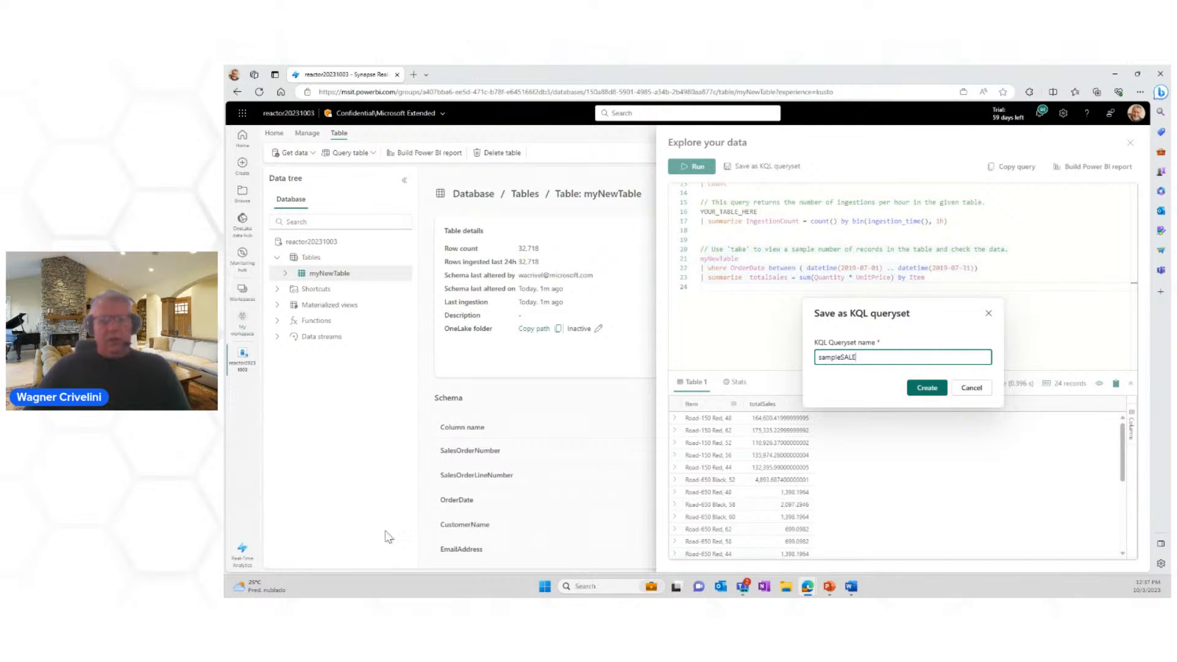
{"action": "left_click", "coordinate": [934, 392]}
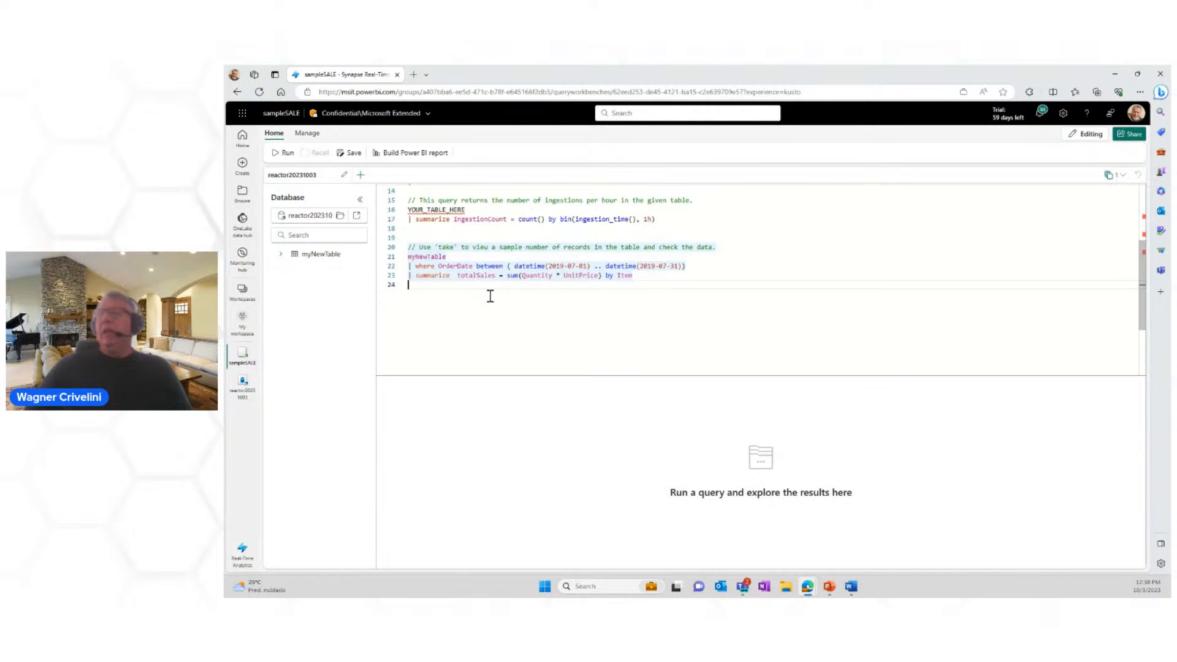
Step: Run the sales query in the queryset and start a Power BI report from it, showing the fields of Kusto Query Result
{"action": "left_click", "coordinate": [286, 154]}
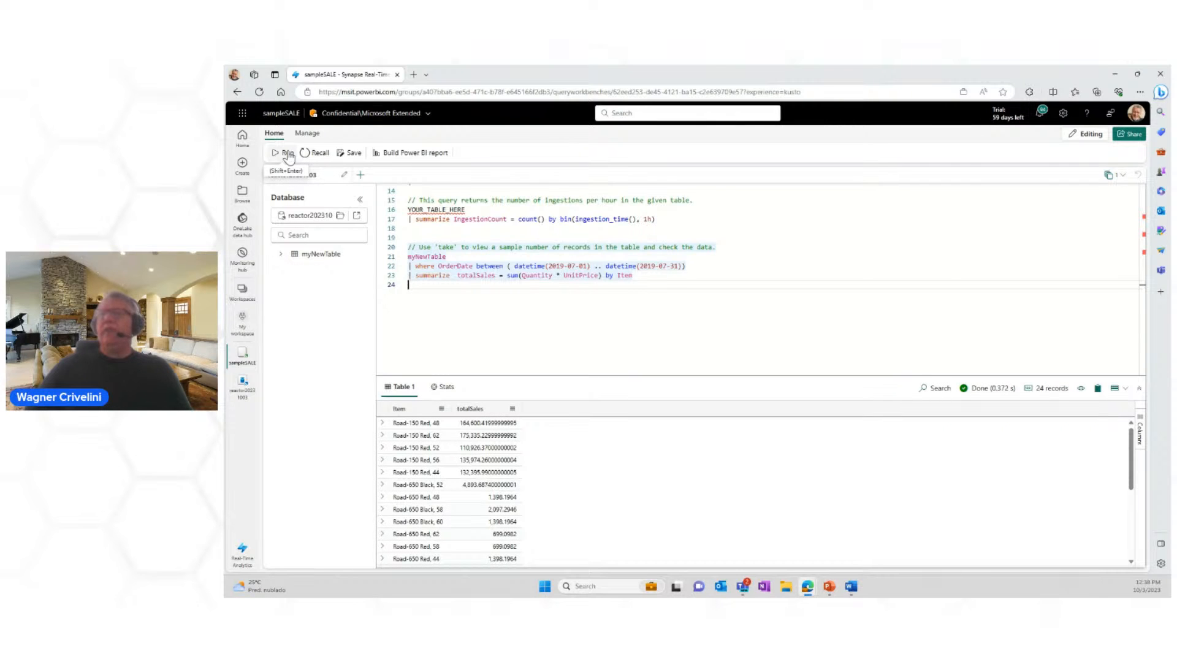
{"action": "left_click", "coordinate": [406, 153]}
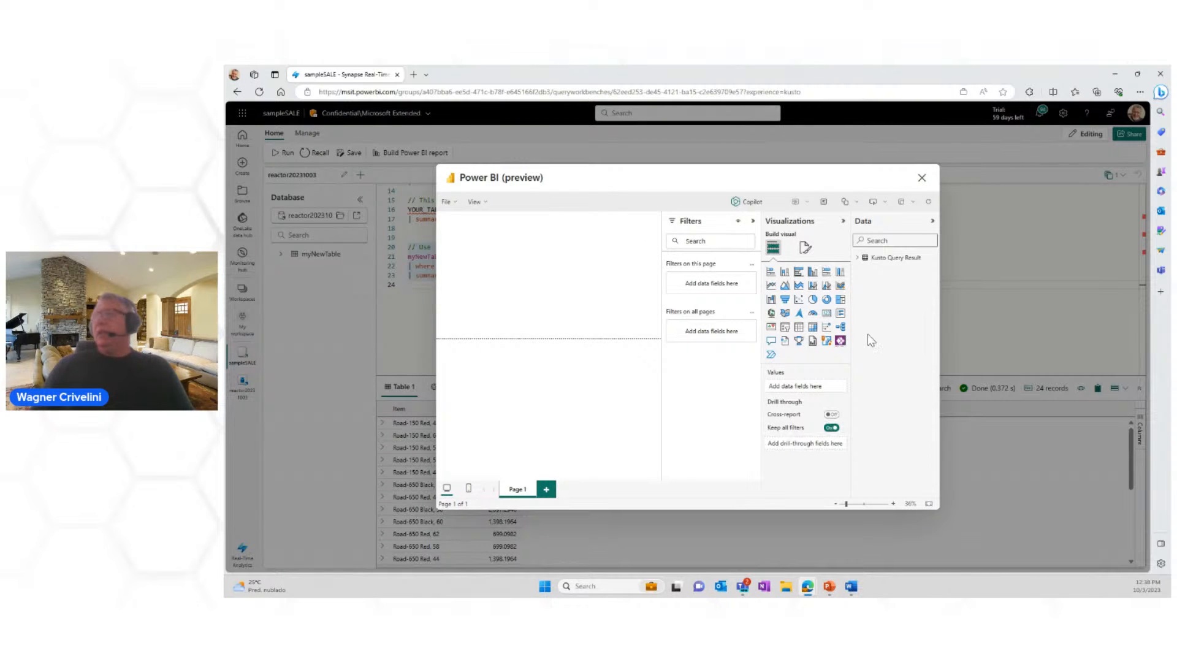
{"action": "left_click", "coordinate": [859, 258]}
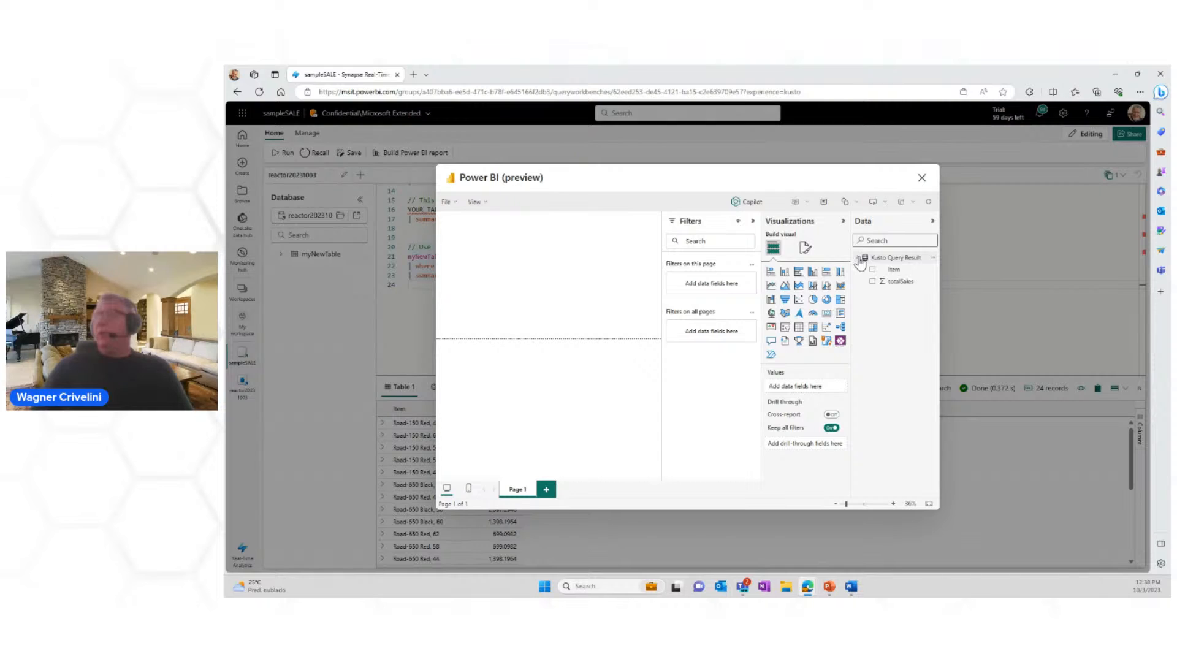
Step: Add a clustered bar chart to the report with Item on the X-axis and totalSales on the Y-axis
{"action": "left_click", "coordinate": [798, 276]}
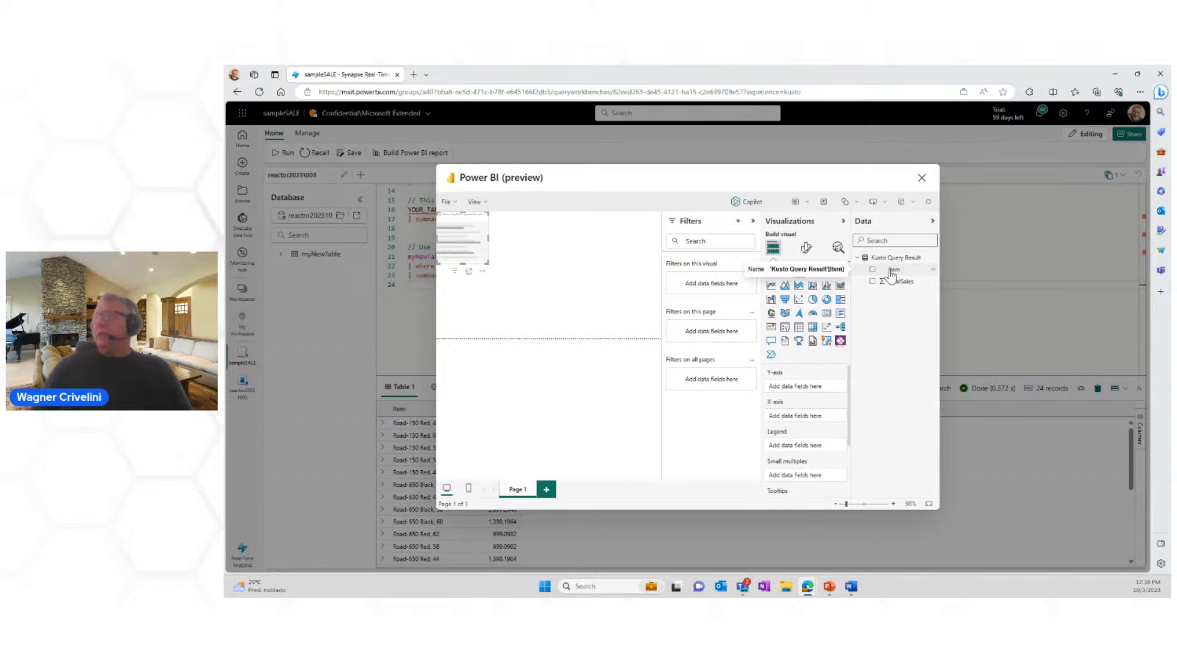
{"action": "left_click_drag", "start_coordinate": [892, 276], "coordinate": [798, 412]}
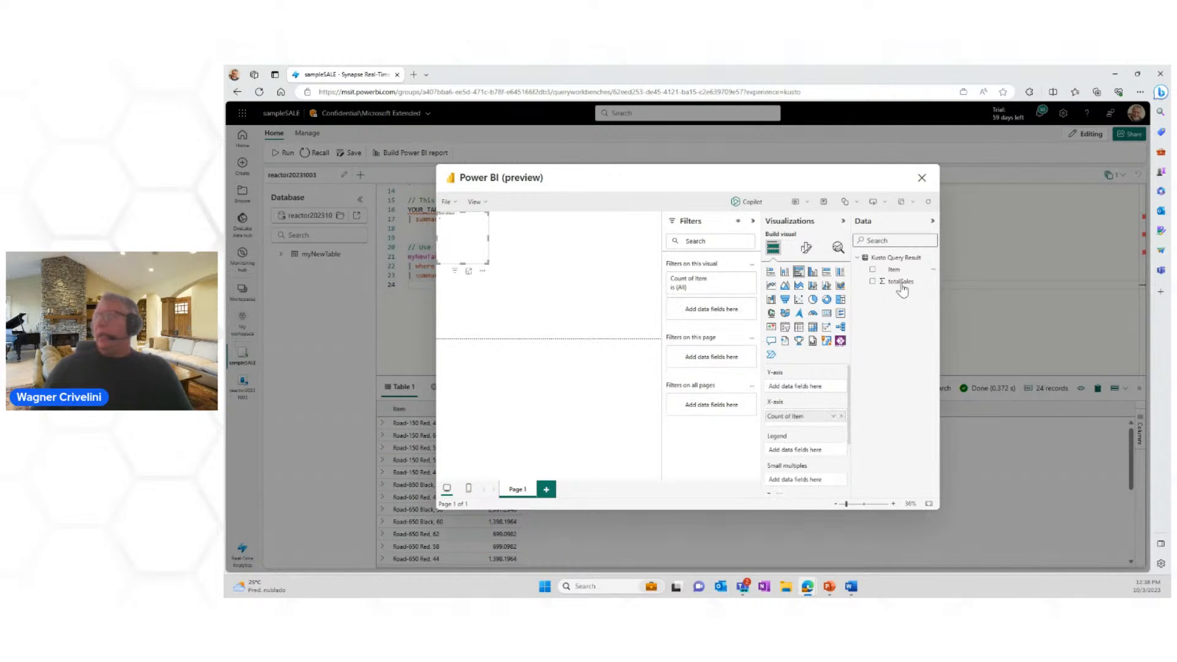
{"action": "left_click_drag", "start_coordinate": [893, 291], "coordinate": [794, 383]}
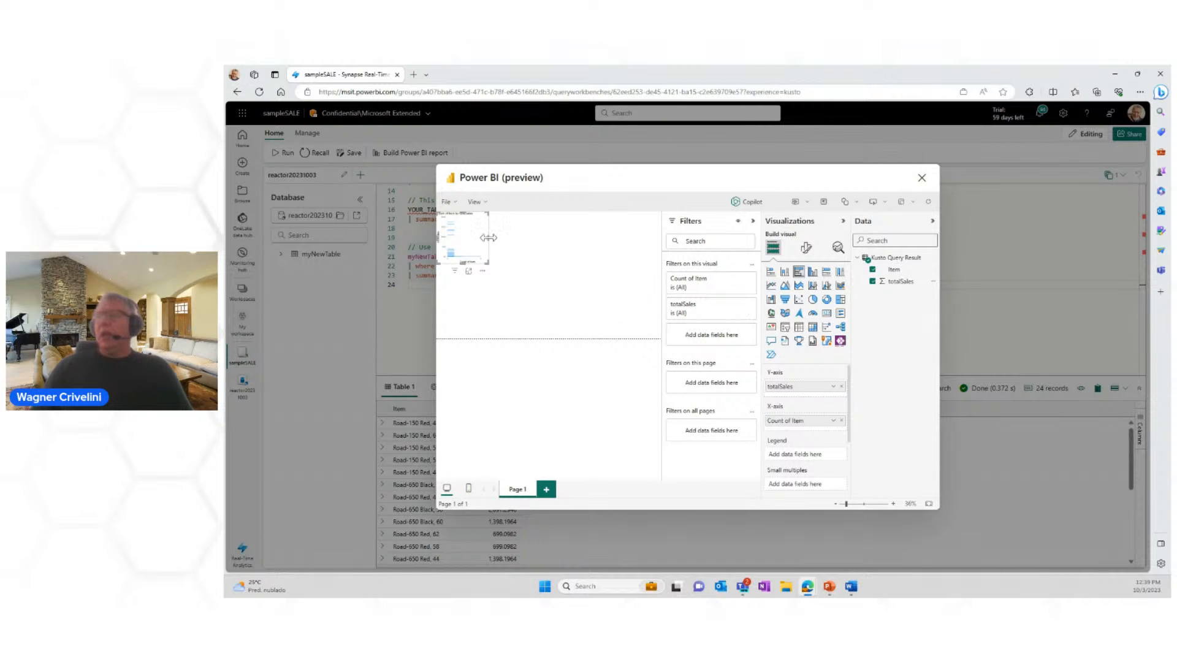
Step: Enlarge the bar chart to fill the report page and collapse the Filters pane
{"action": "left_click_drag", "start_coordinate": [488, 238], "coordinate": [660, 238]}
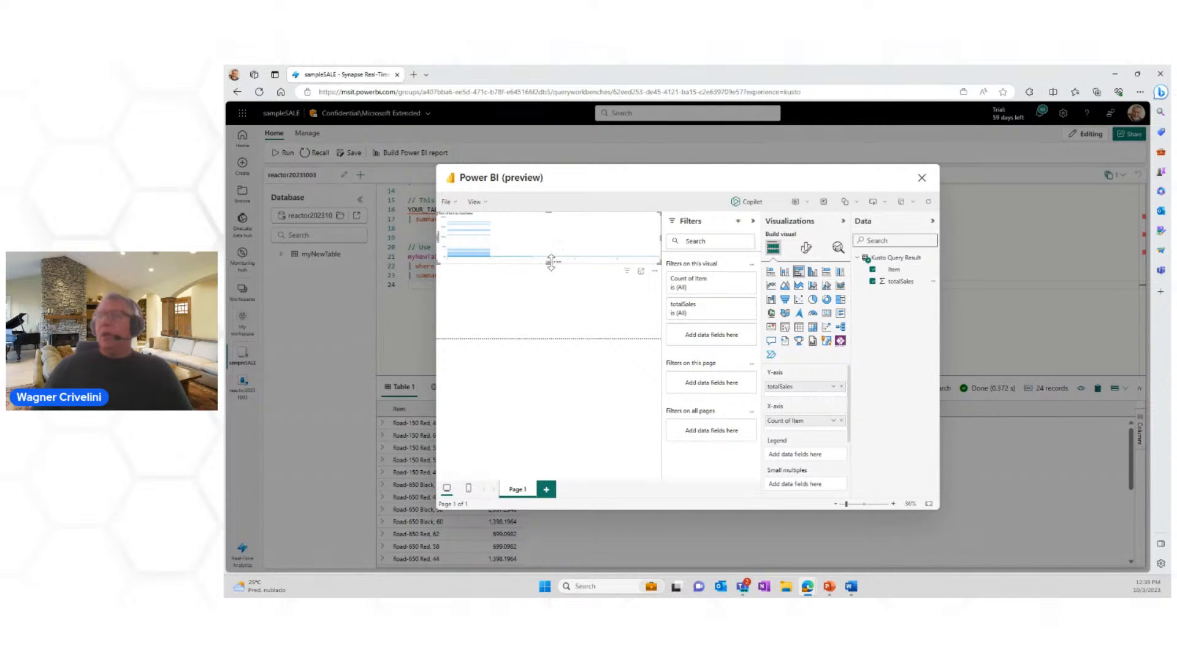
{"action": "left_click_drag", "start_coordinate": [548, 264], "coordinate": [538, 336]}
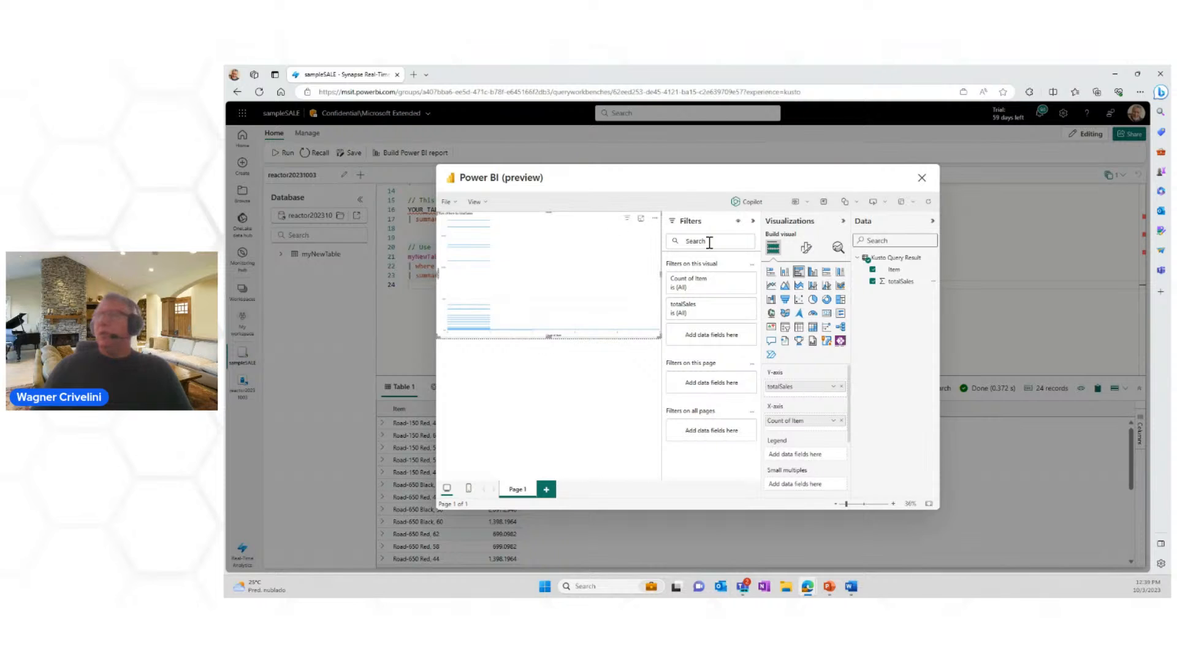
{"action": "left_click", "coordinate": [753, 222]}
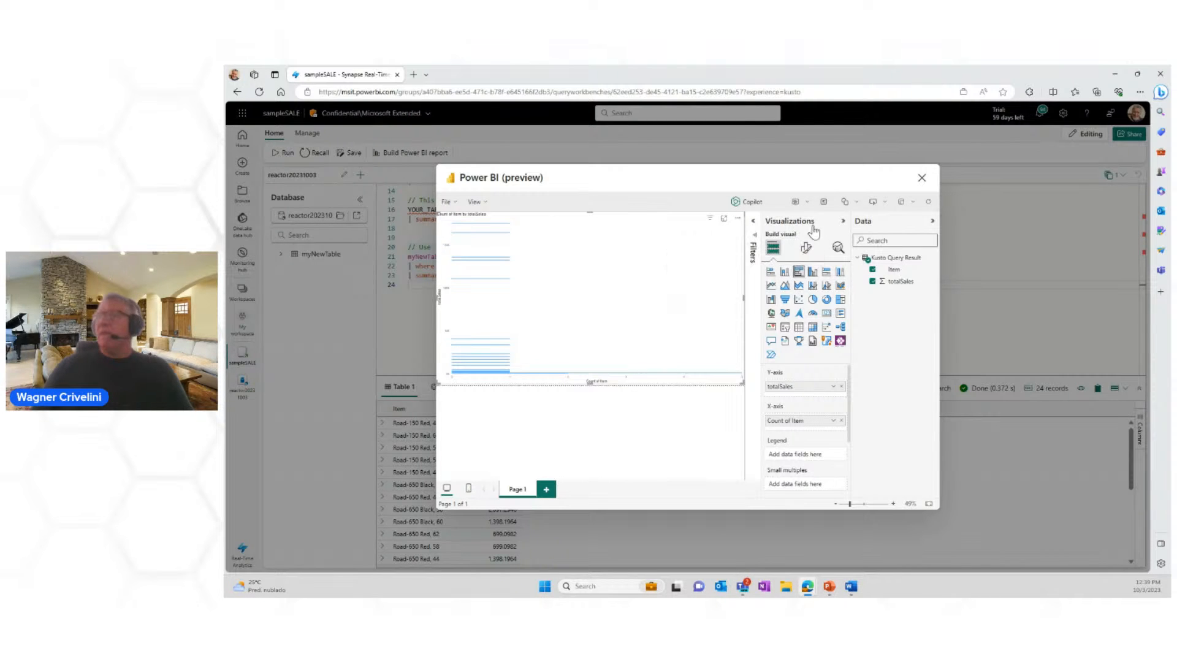
{"action": "left_click", "coordinate": [844, 223]}
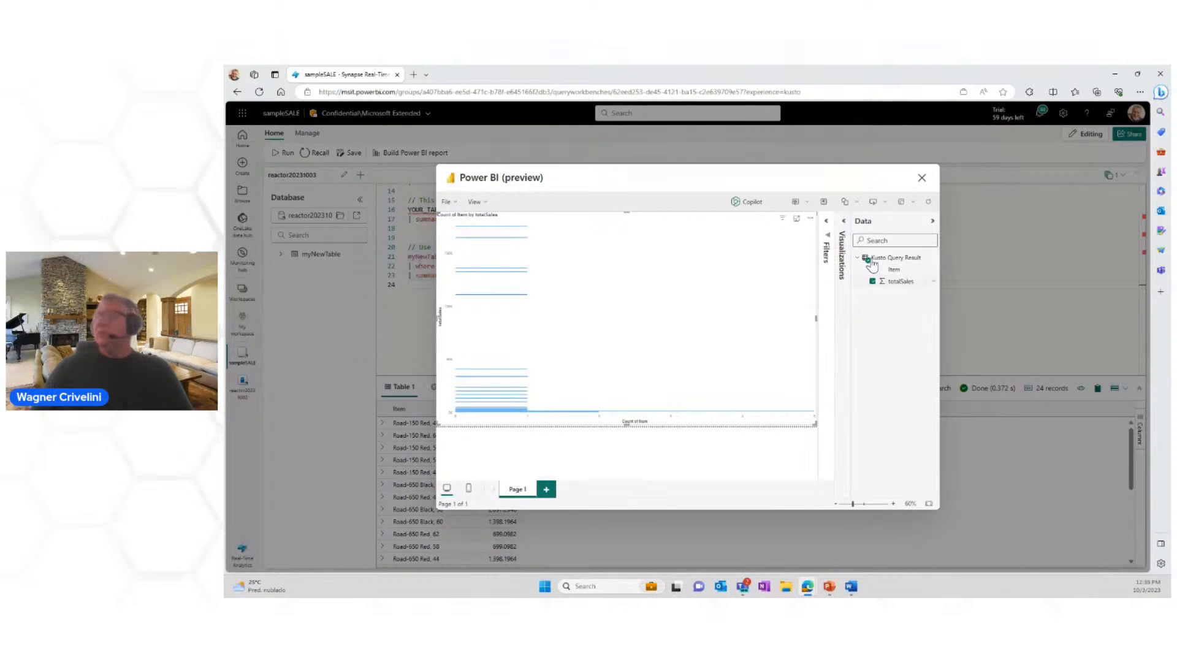
{"action": "left_click", "coordinate": [844, 223]}
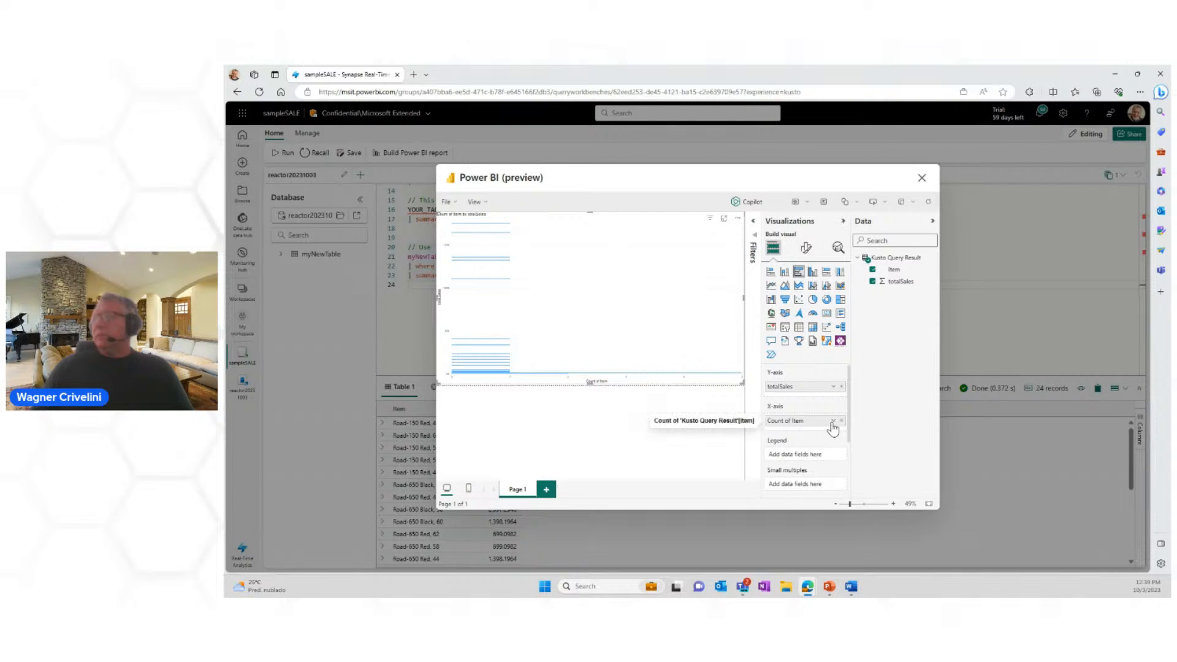
Step: Swap the chart's axis fields so Item is on the Y-axis and totalSales replaces Count of Item on the X-axis
{"action": "left_click", "coordinate": [833, 388]}
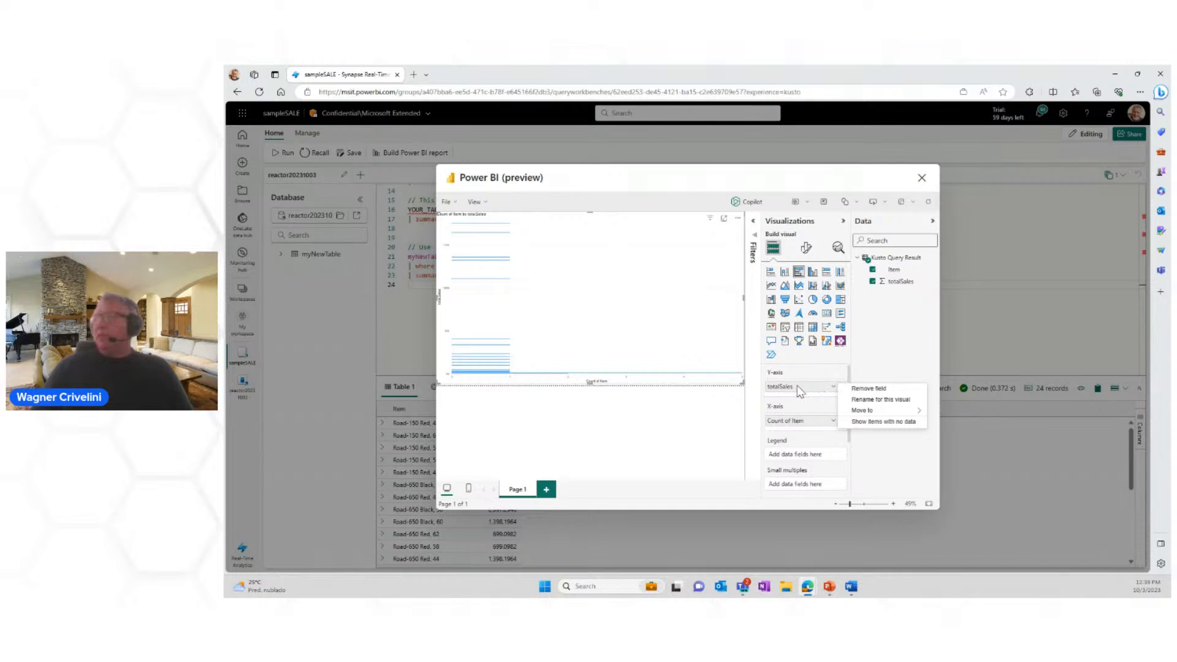
{"action": "left_click", "coordinate": [833, 387]}
{"action": "left_click", "coordinate": [841, 387]}
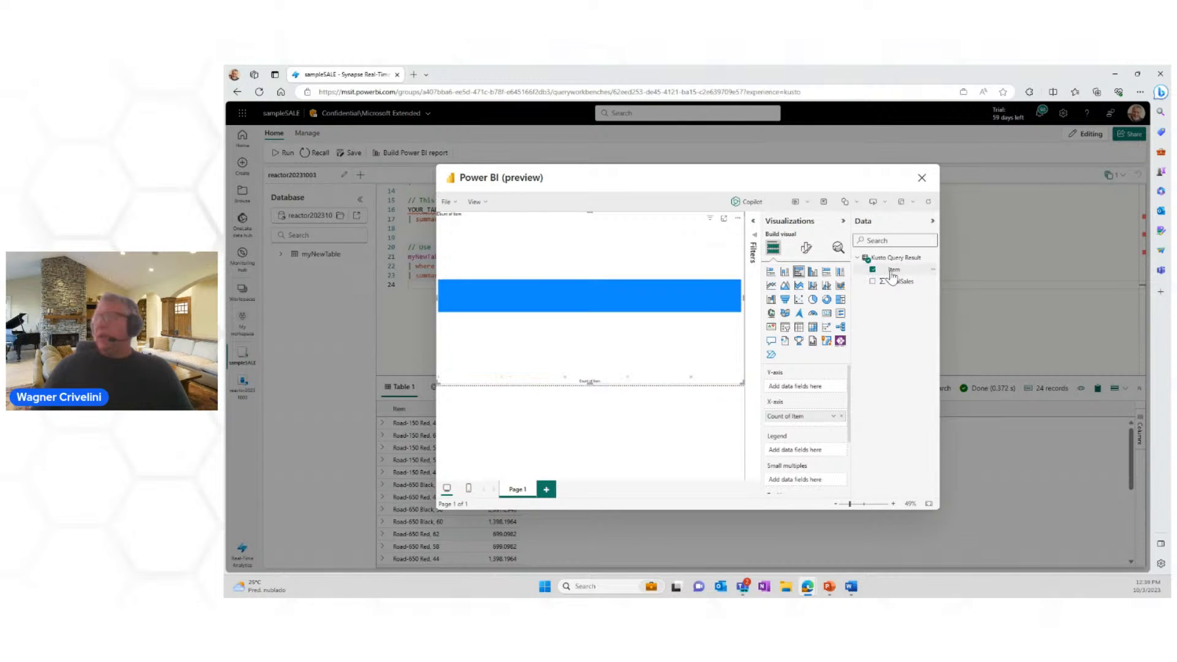
{"action": "left_click_drag", "start_coordinate": [892, 276], "coordinate": [789, 393]}
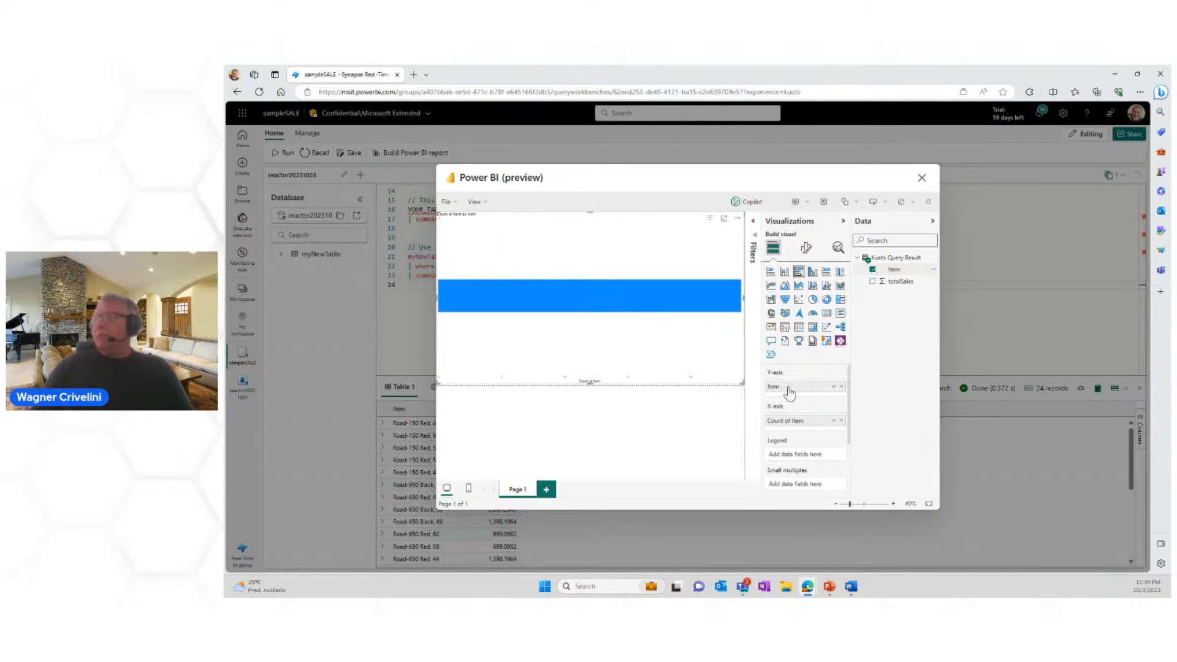
{"action": "left_click", "coordinate": [834, 421]}
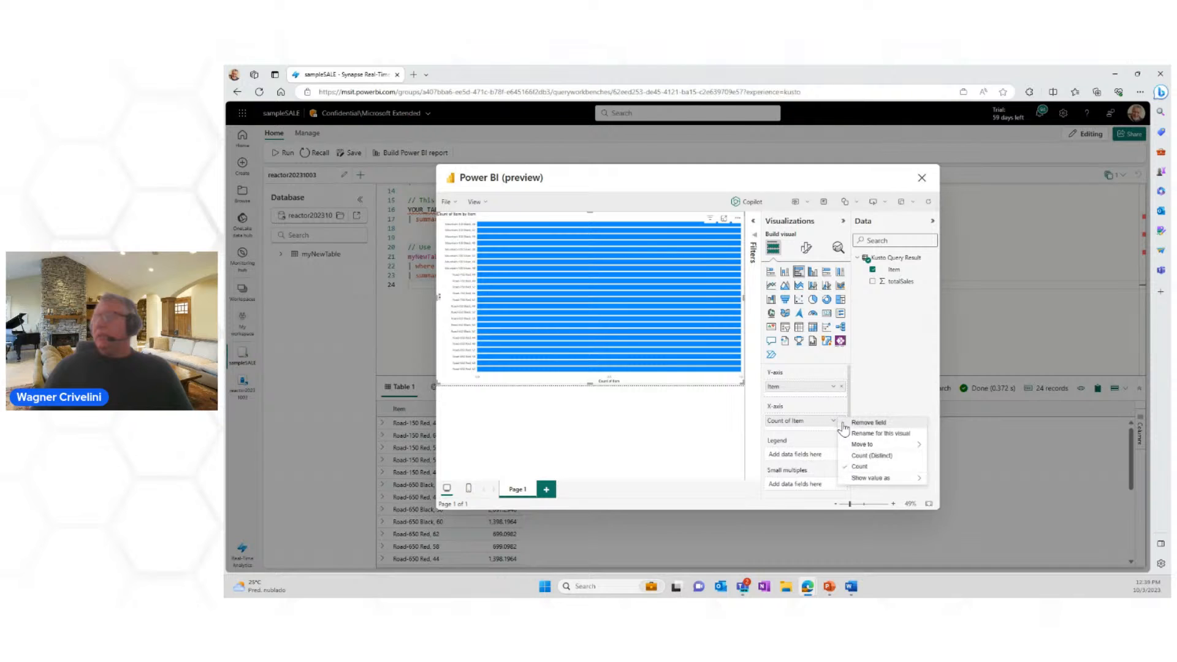
{"action": "left_click", "coordinate": [843, 424]}
{"action": "left_click_drag", "start_coordinate": [901, 292], "coordinate": [800, 420]}
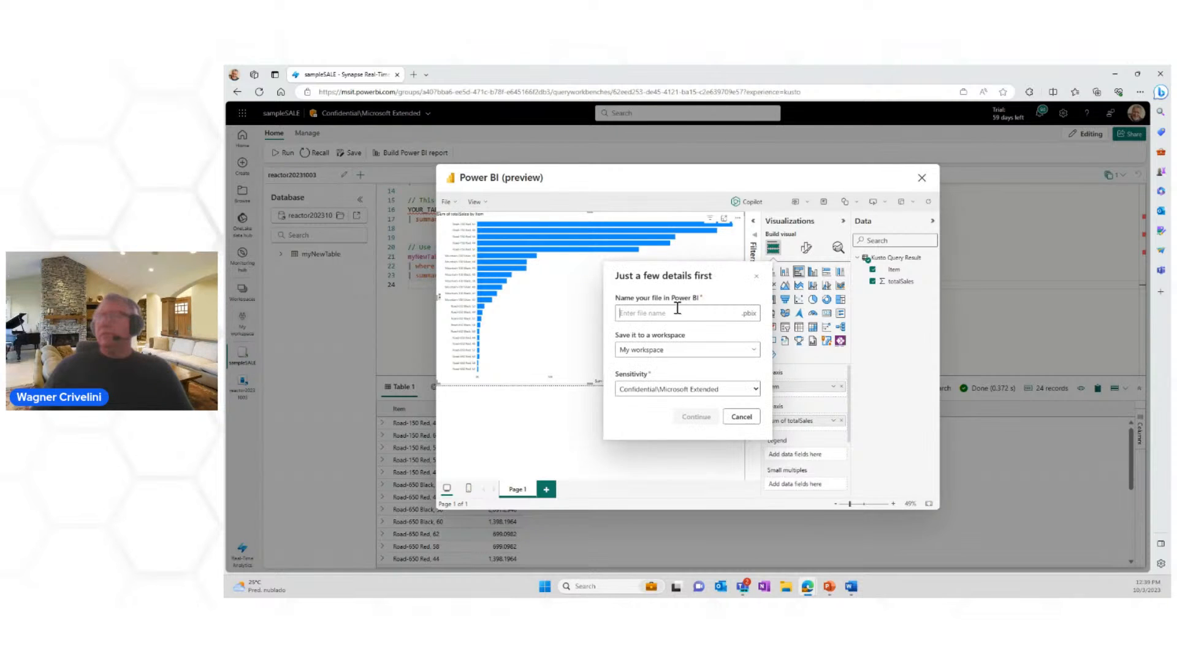
Step: Save the report to My workspace as Dash20231003 and close the Power BI preview
{"action": "type", "text": "D"}
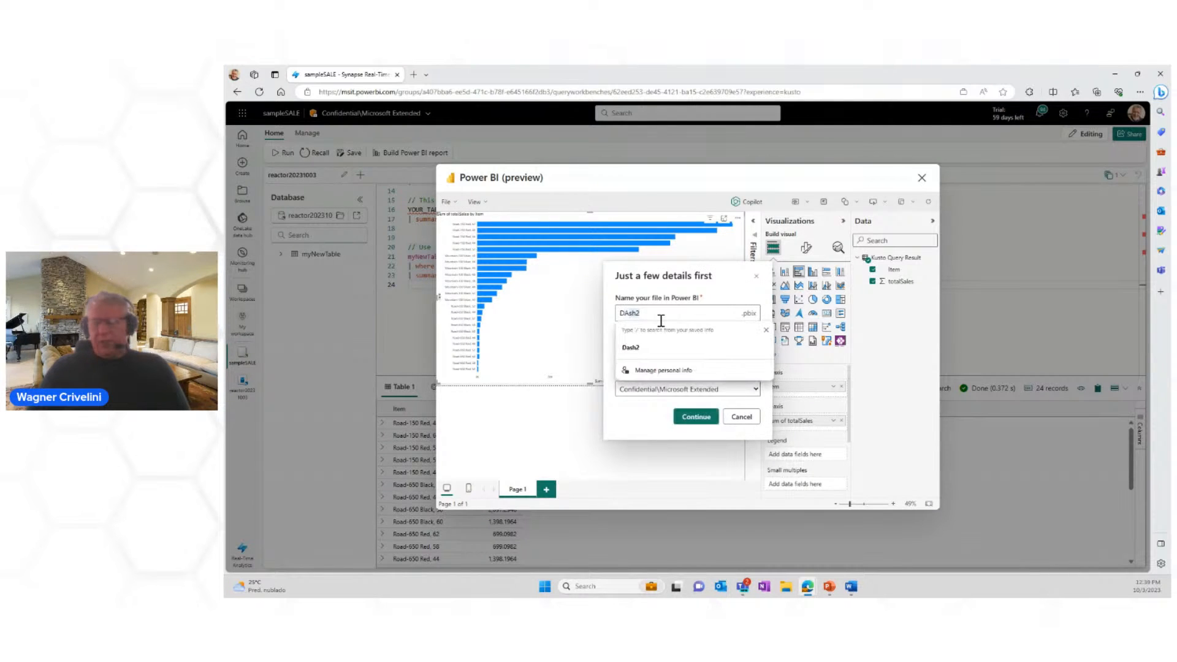
{"action": "type", "text": "ash2"}
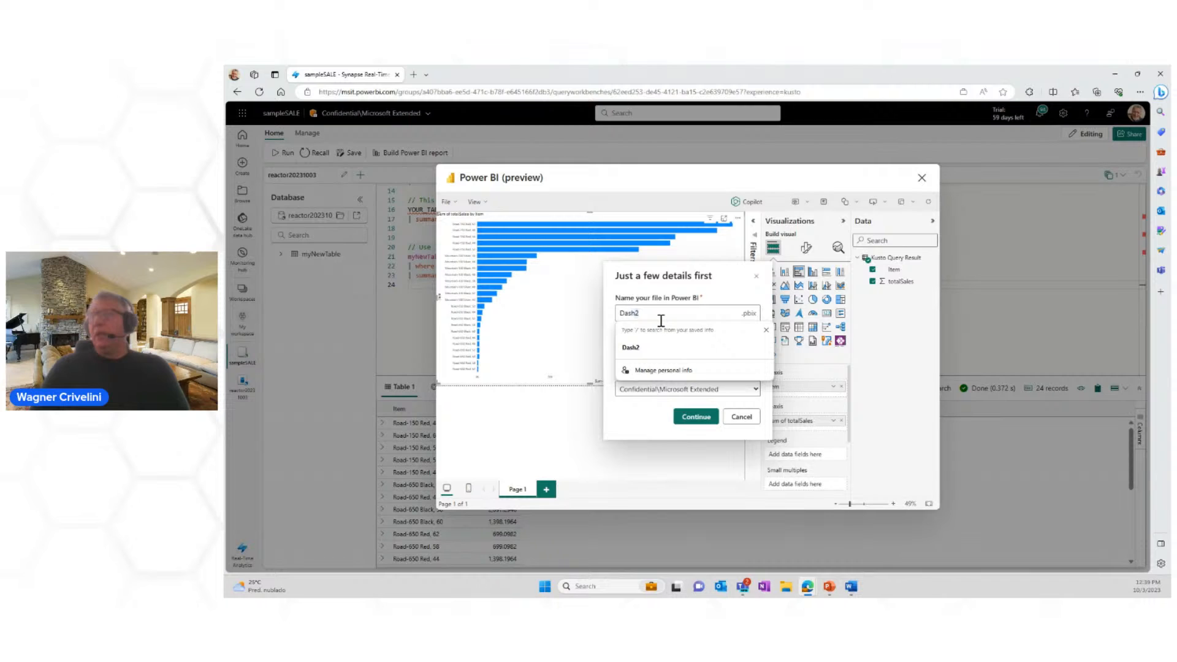
{"action": "type", "text": "0231"}
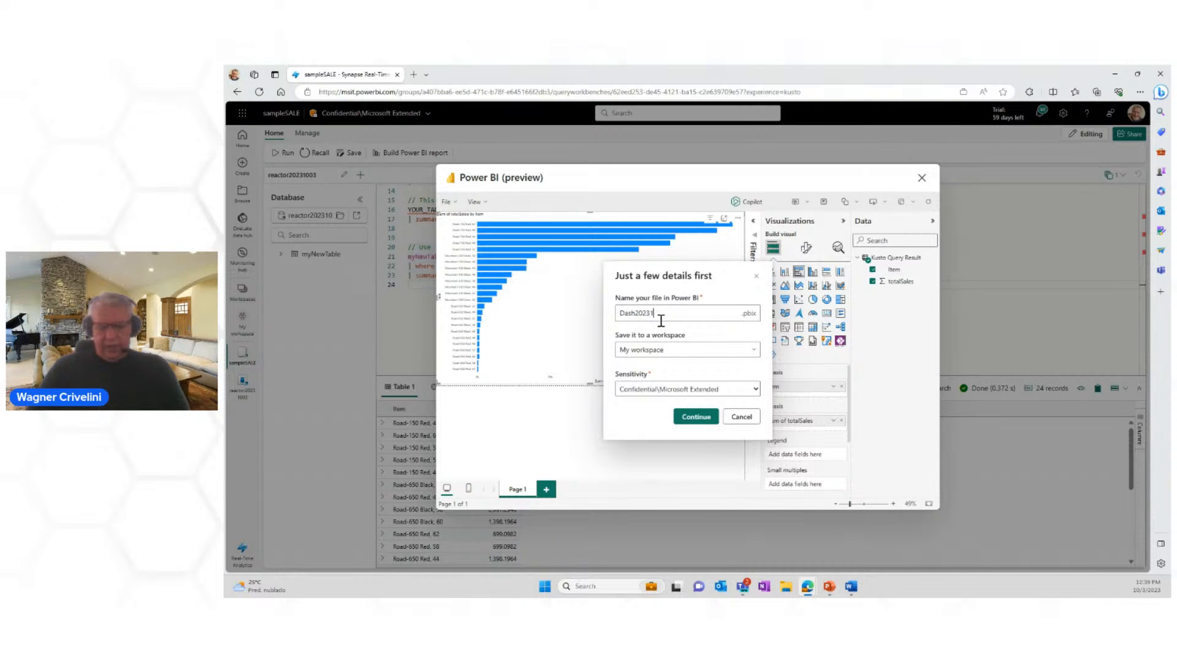
{"action": "type", "text": "23103"}
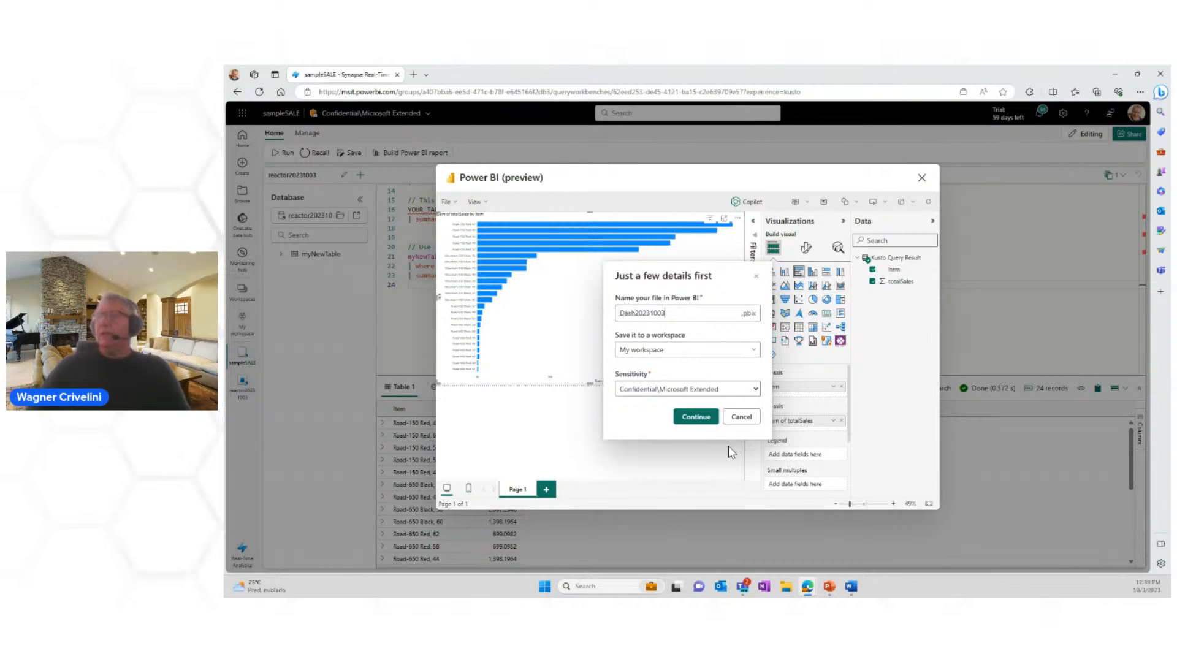
{"action": "left_click", "coordinate": [686, 415]}
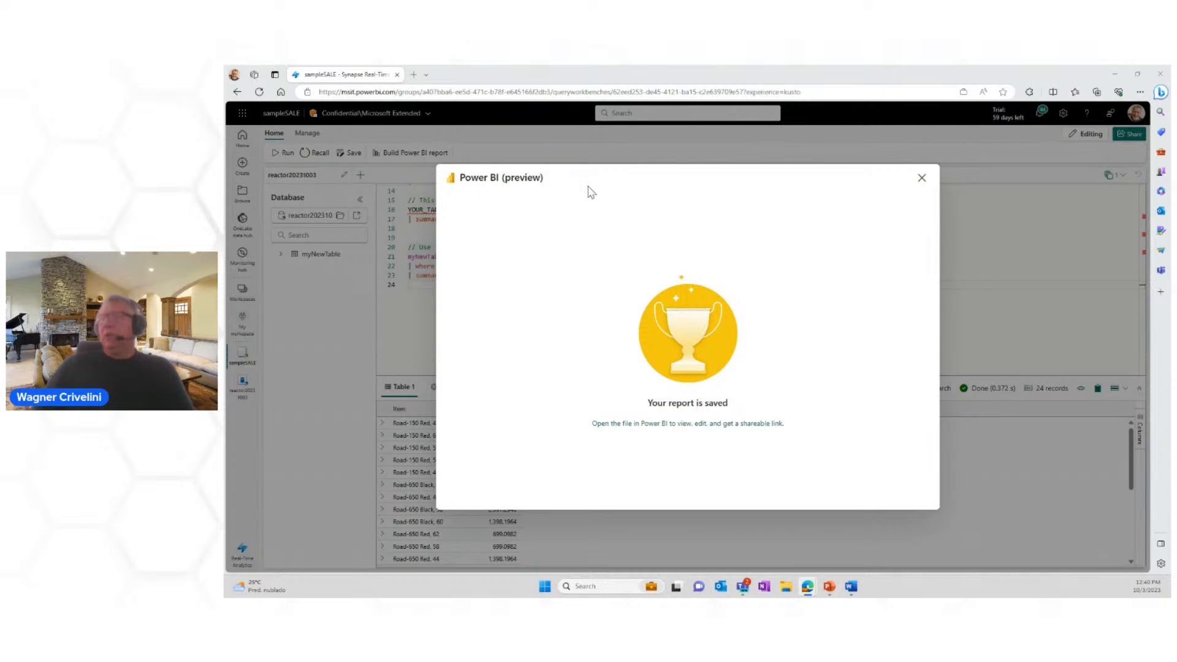
{"action": "left_click", "coordinate": [922, 178]}
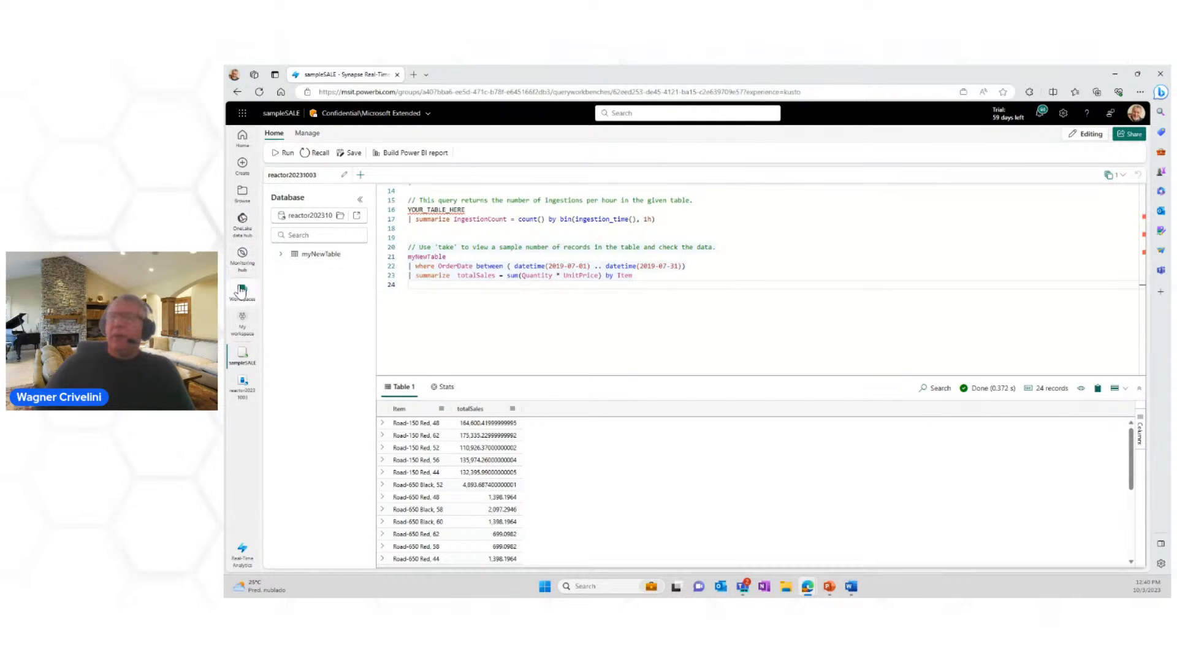
Step: View the dash_RevenueByItem report from My workspace and return to the workspace's item list
{"action": "left_click", "coordinate": [242, 325]}
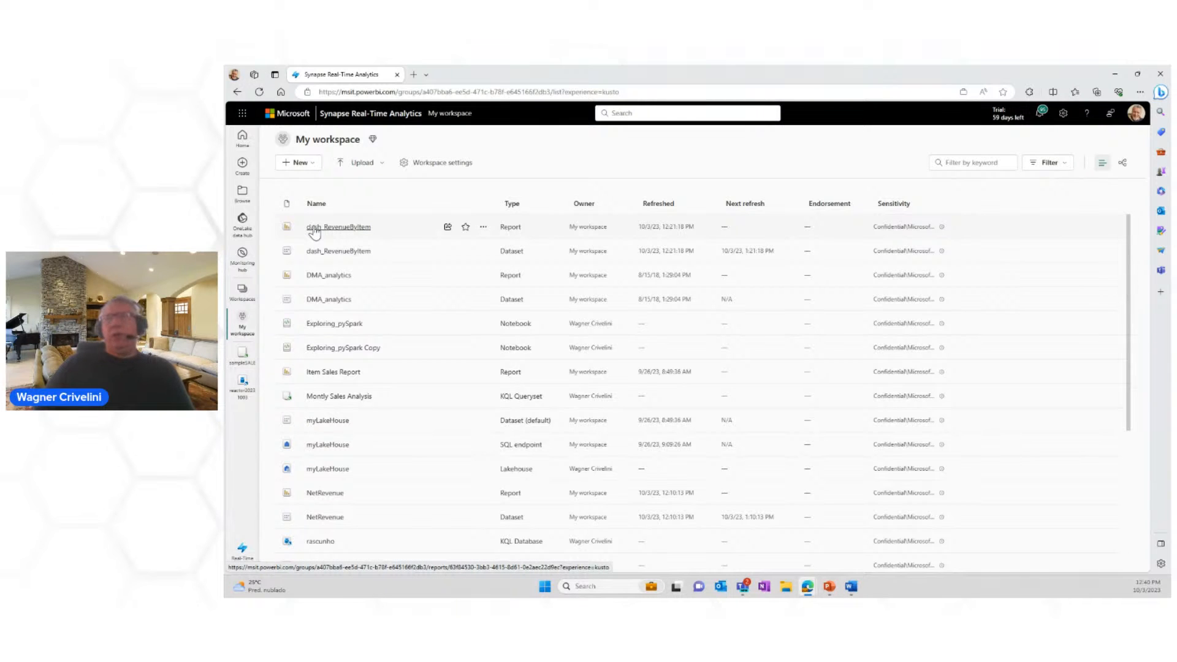
{"action": "left_click", "coordinate": [315, 230]}
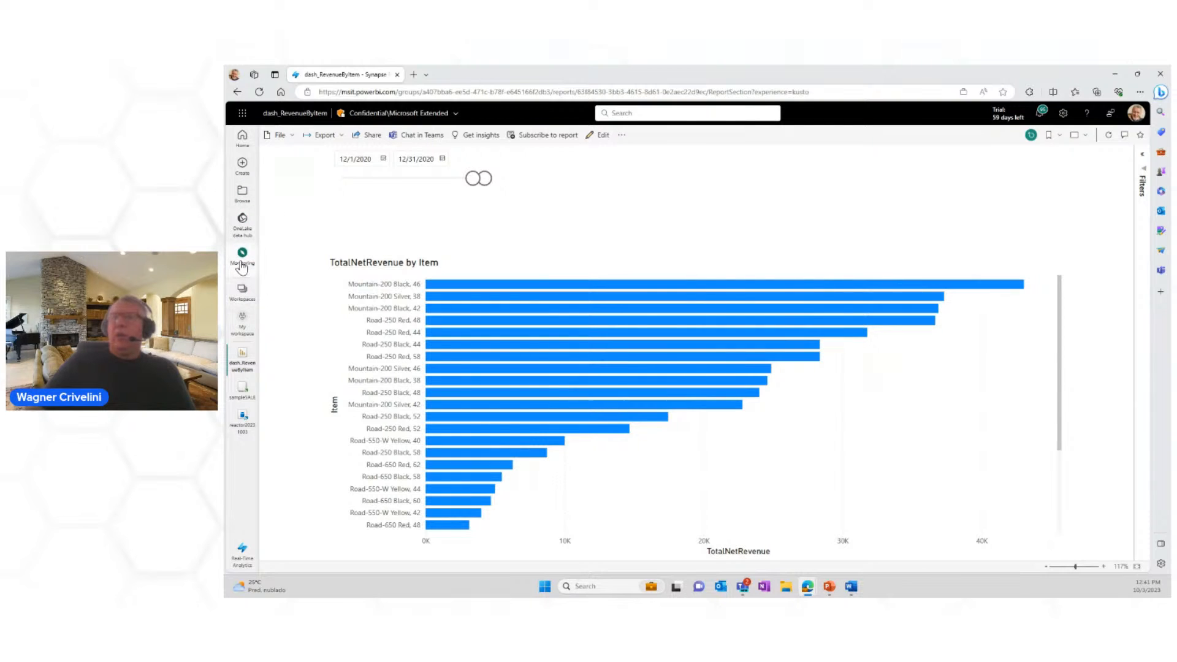
{"action": "left_click", "coordinate": [243, 318]}
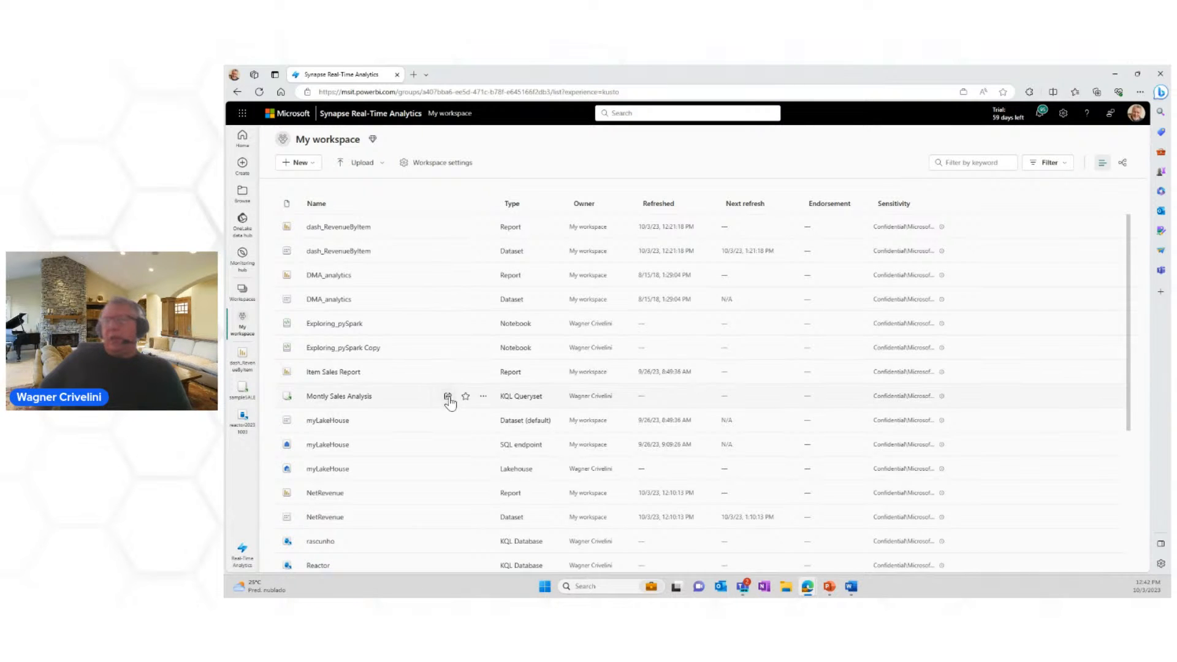
Step: Sort the workspace items by type in ascending order and open the Reactor KQL database's overview
{"action": "left_click", "coordinate": [515, 206]}
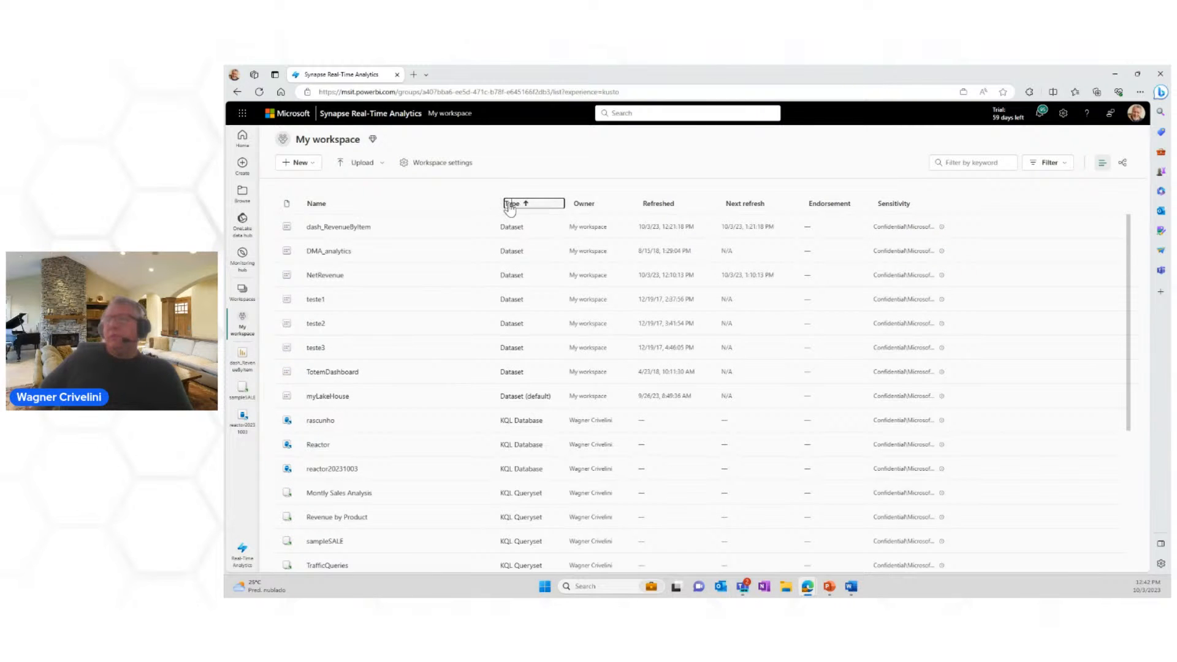
{"action": "left_click", "coordinate": [510, 206]}
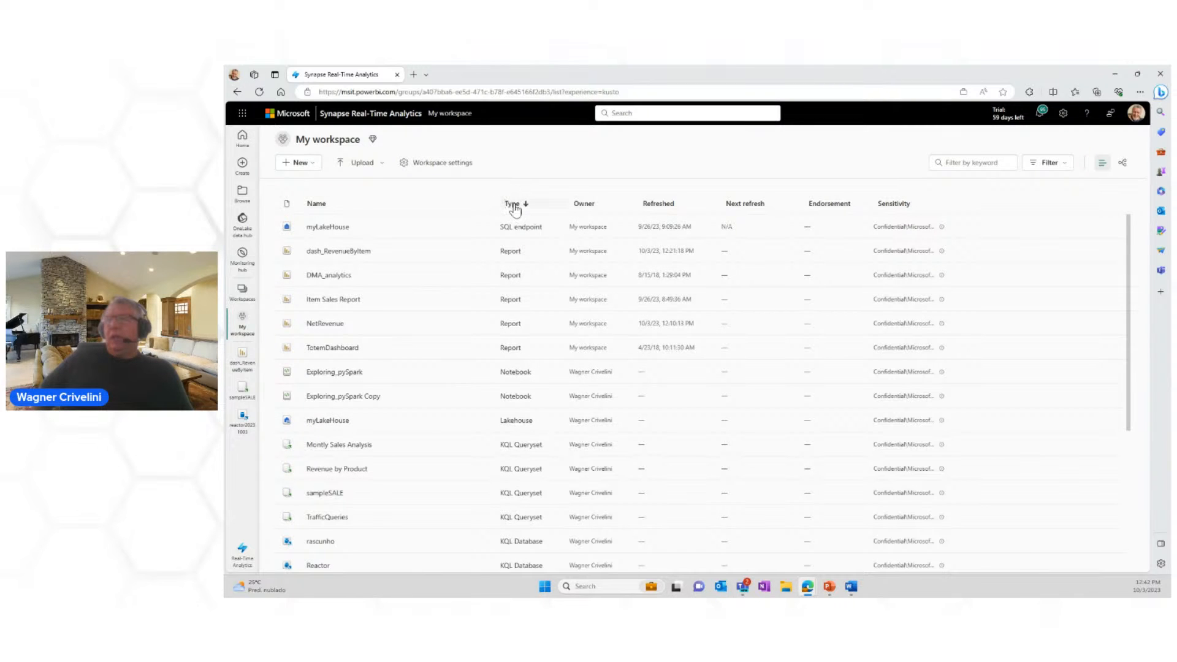
{"action": "left_click", "coordinate": [514, 206]}
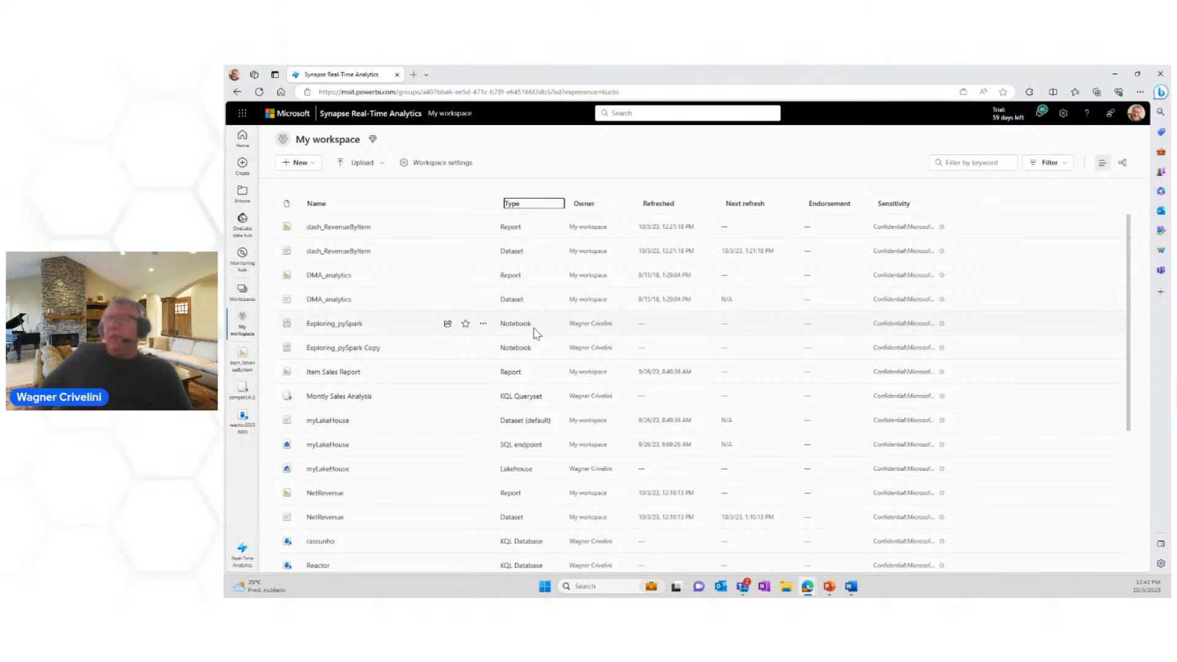
{"action": "left_click", "coordinate": [538, 208]}
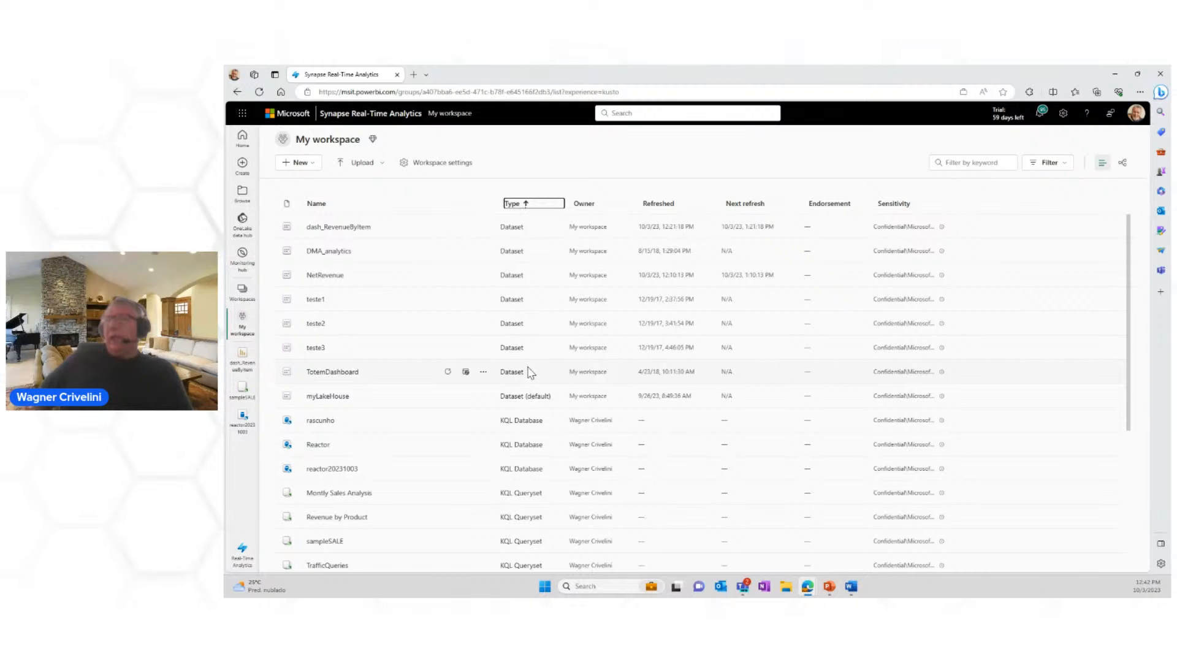
{"action": "scroll", "coordinate": [528, 463], "scroll_direction": "down", "scroll_amount": 3}
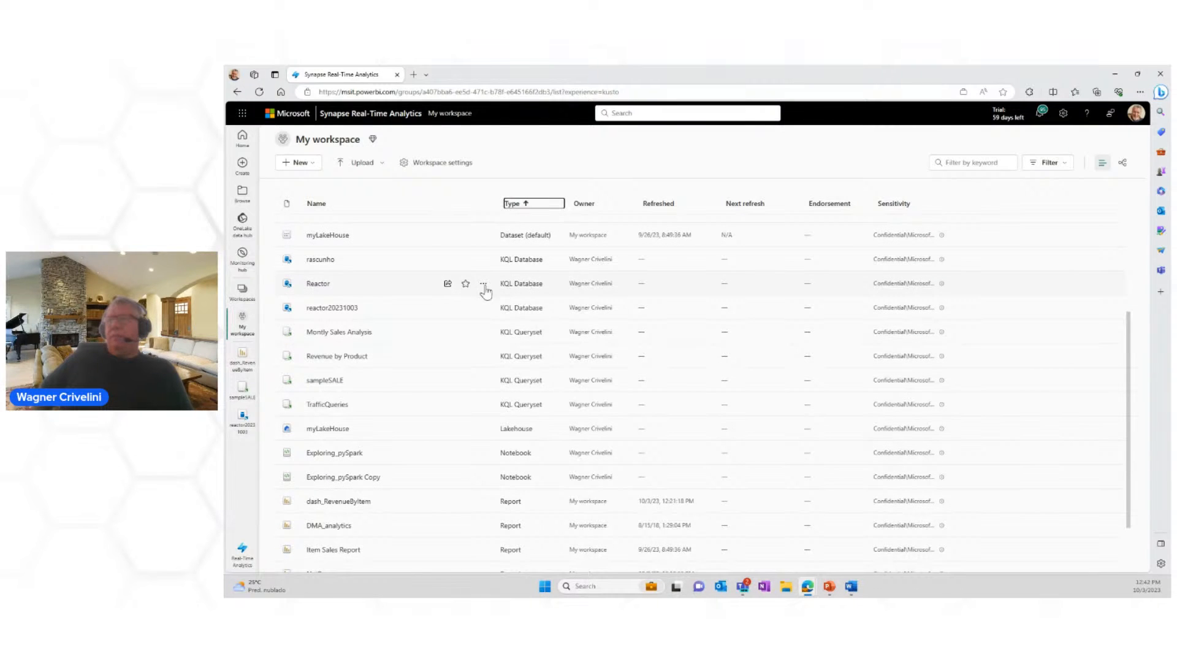
{"action": "left_click", "coordinate": [318, 284]}
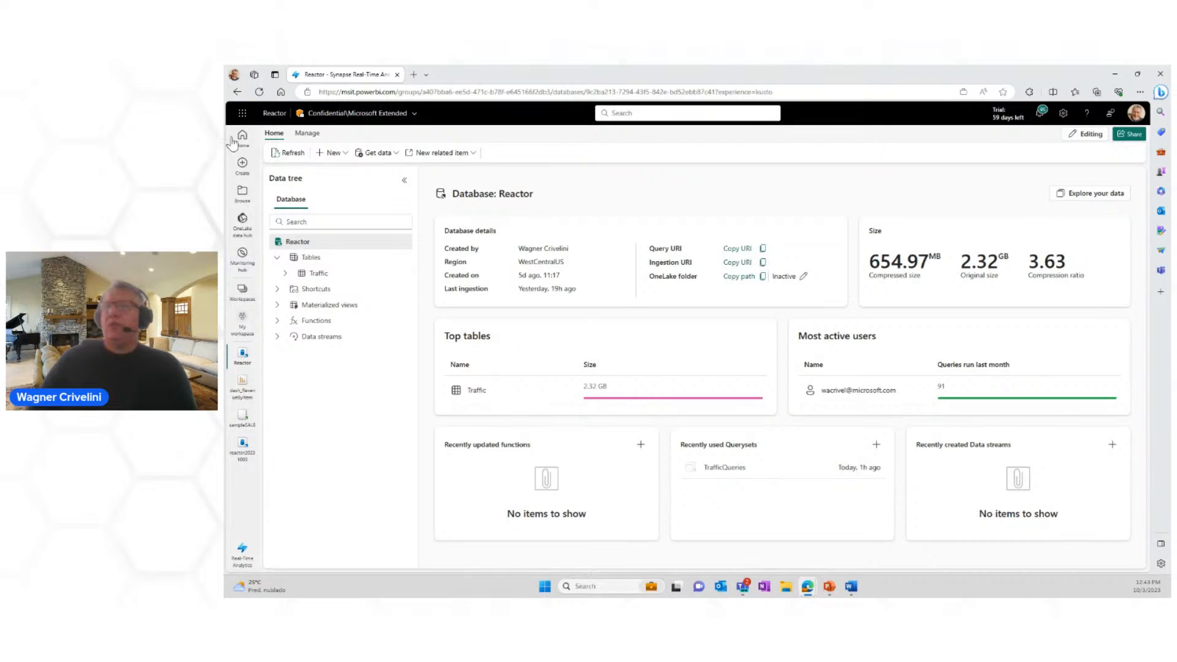
Step: Return to the workspace list, sort it by type in ascending order and open the TrafficQueries KQL queryset
{"action": "left_click", "coordinate": [236, 92]}
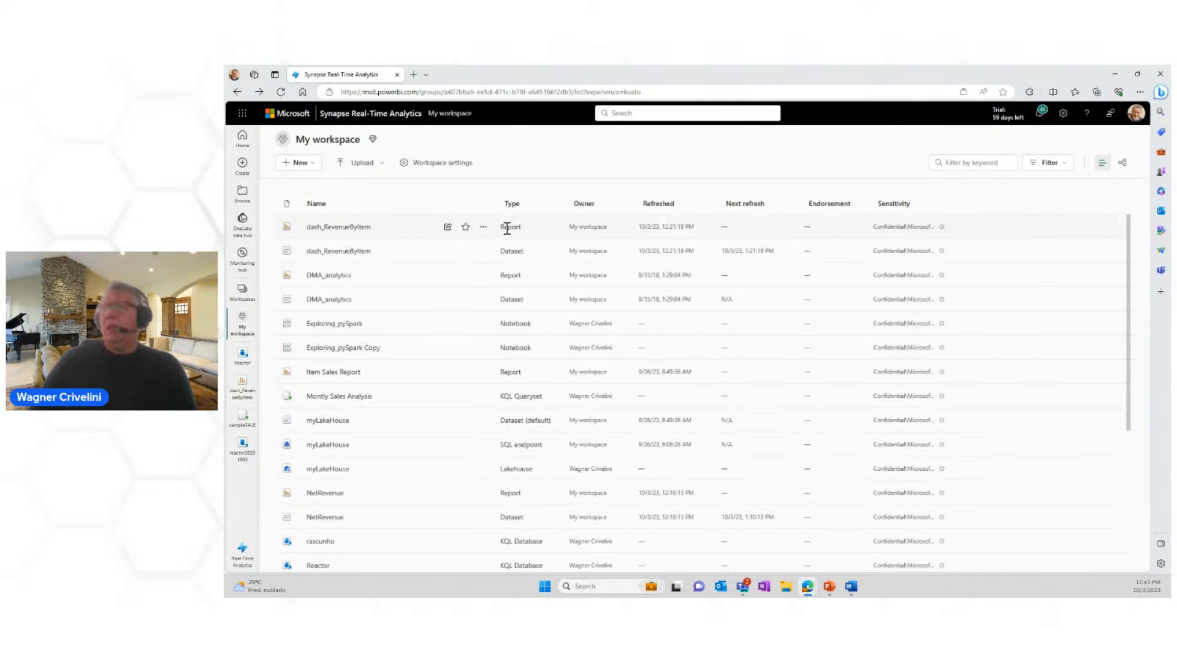
{"action": "left_click", "coordinate": [521, 209]}
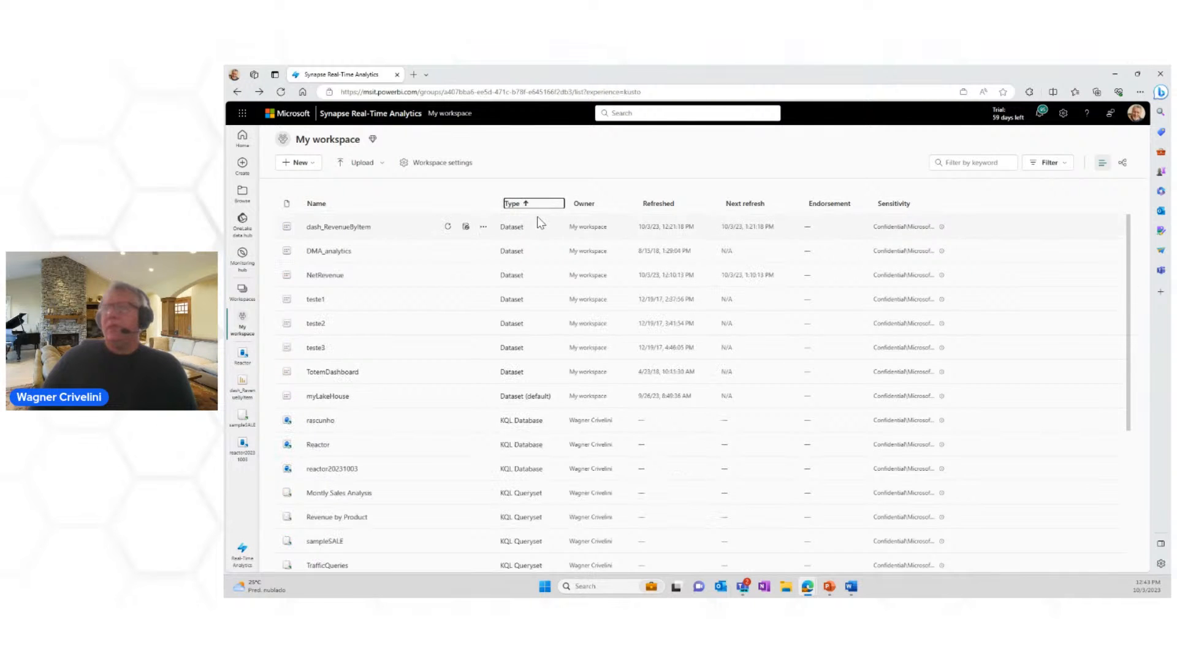
{"action": "scroll", "coordinate": [582, 386], "scroll_direction": "down", "scroll_amount": 3}
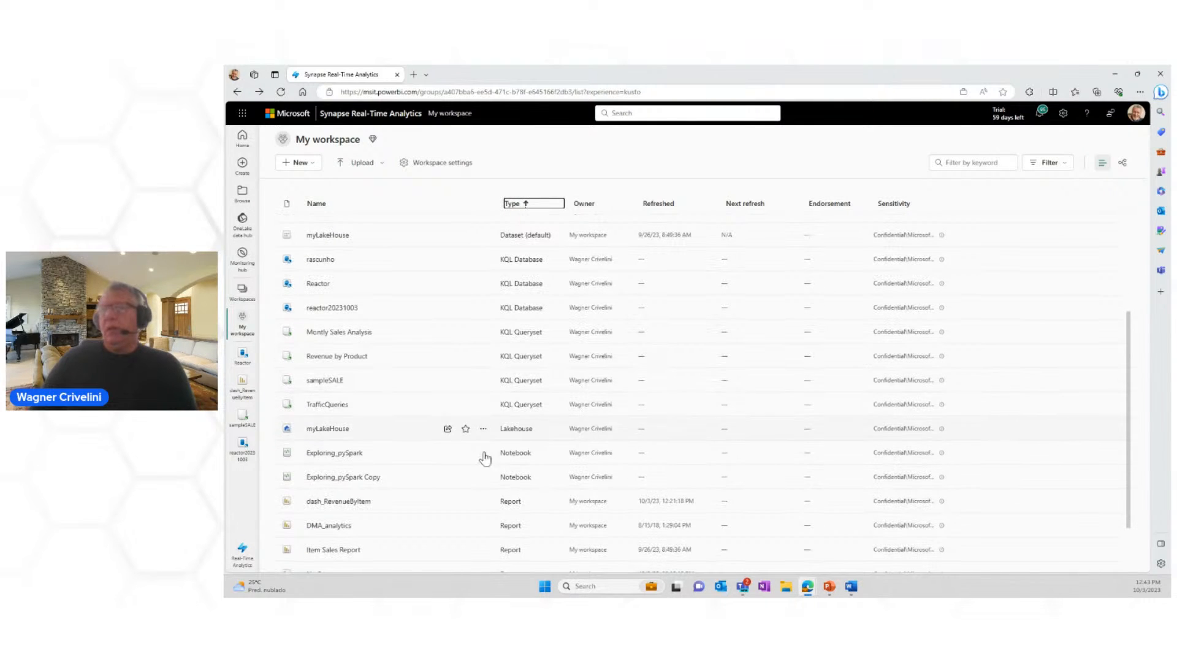
{"action": "left_click", "coordinate": [328, 406]}
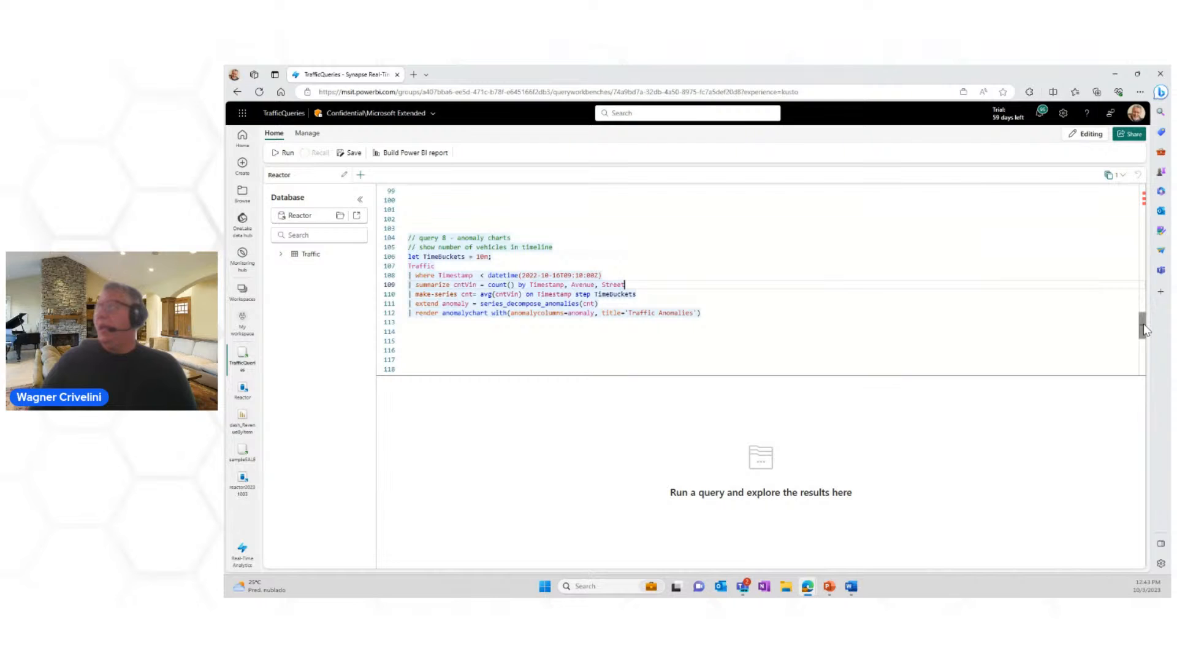
Step: Run query 1 of the queryset to take 100 sample records from the Traffic table
{"action": "left_click_drag", "start_coordinate": [1142, 323], "coordinate": [1144, 238]}
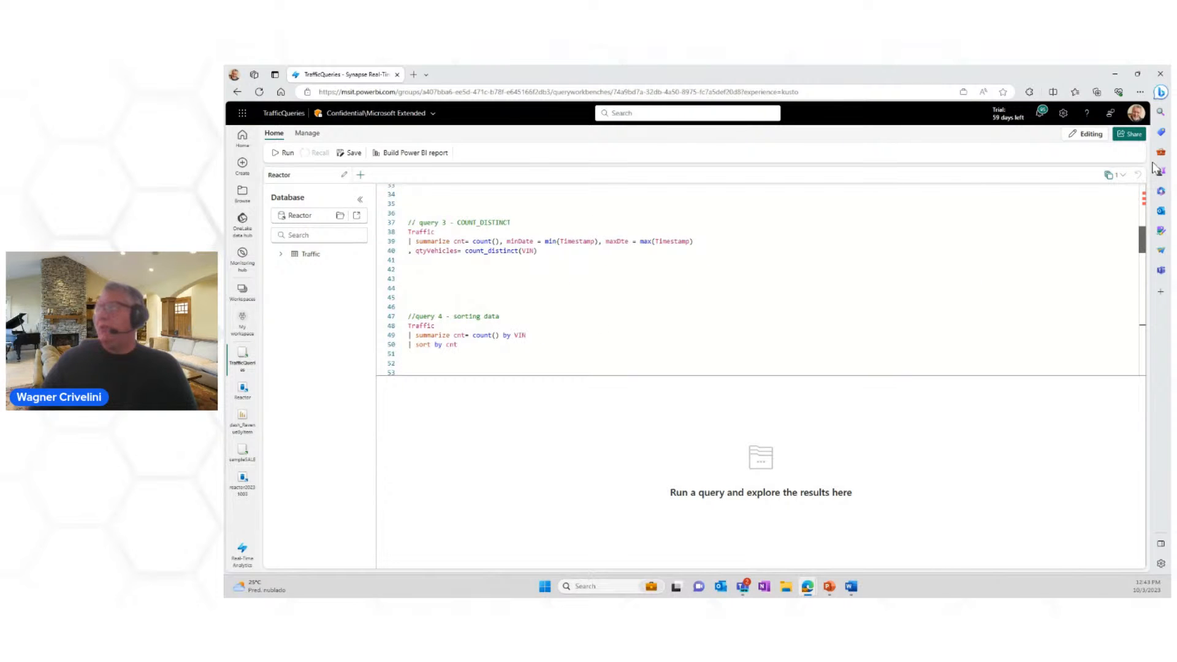
{"action": "scroll", "coordinate": [862, 257], "scroll_direction": "up", "scroll_amount": 7}
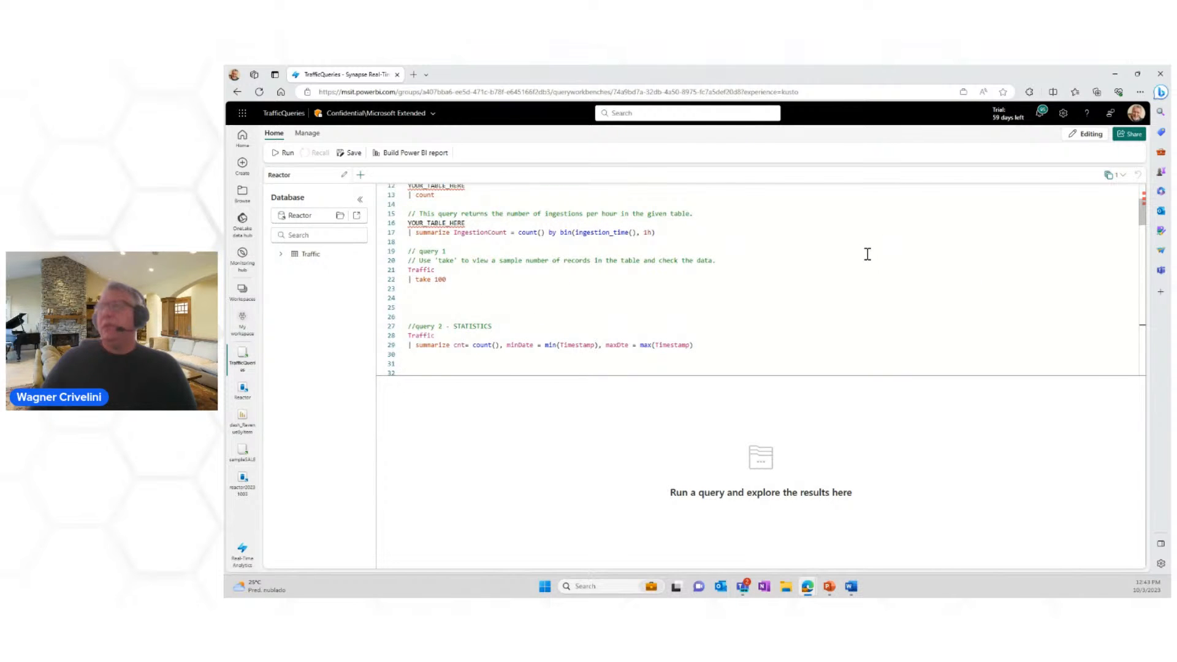
{"action": "scroll", "coordinate": [864, 261], "scroll_direction": "down", "scroll_amount": 2}
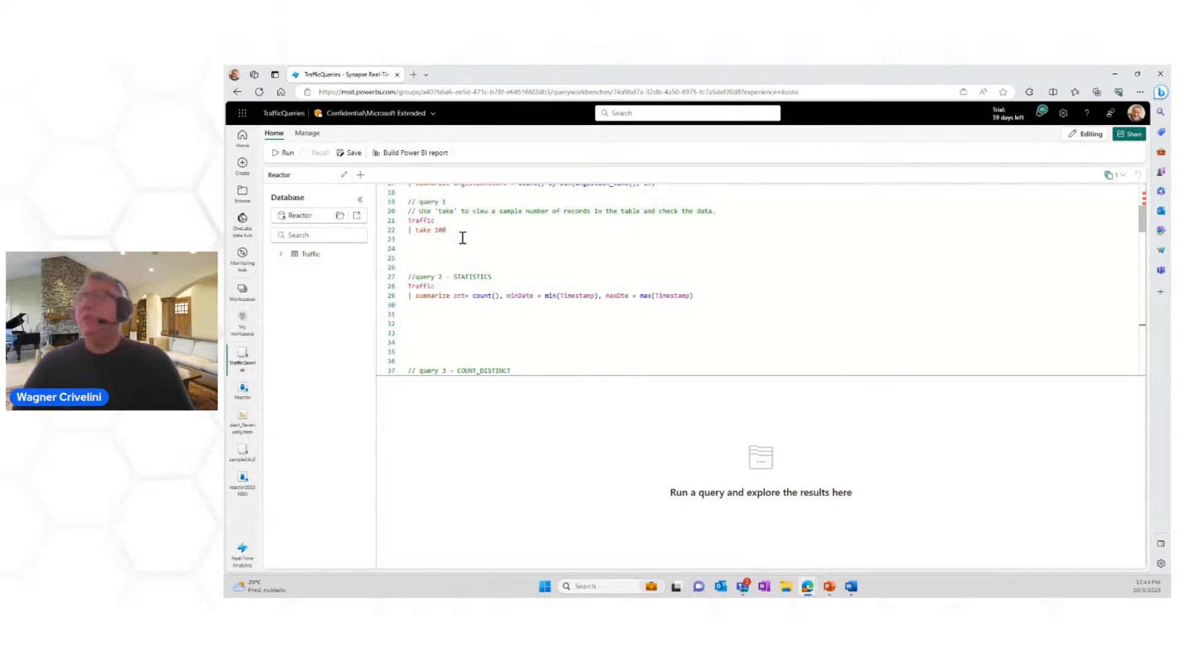
{"action": "left_click", "coordinate": [508, 249]}
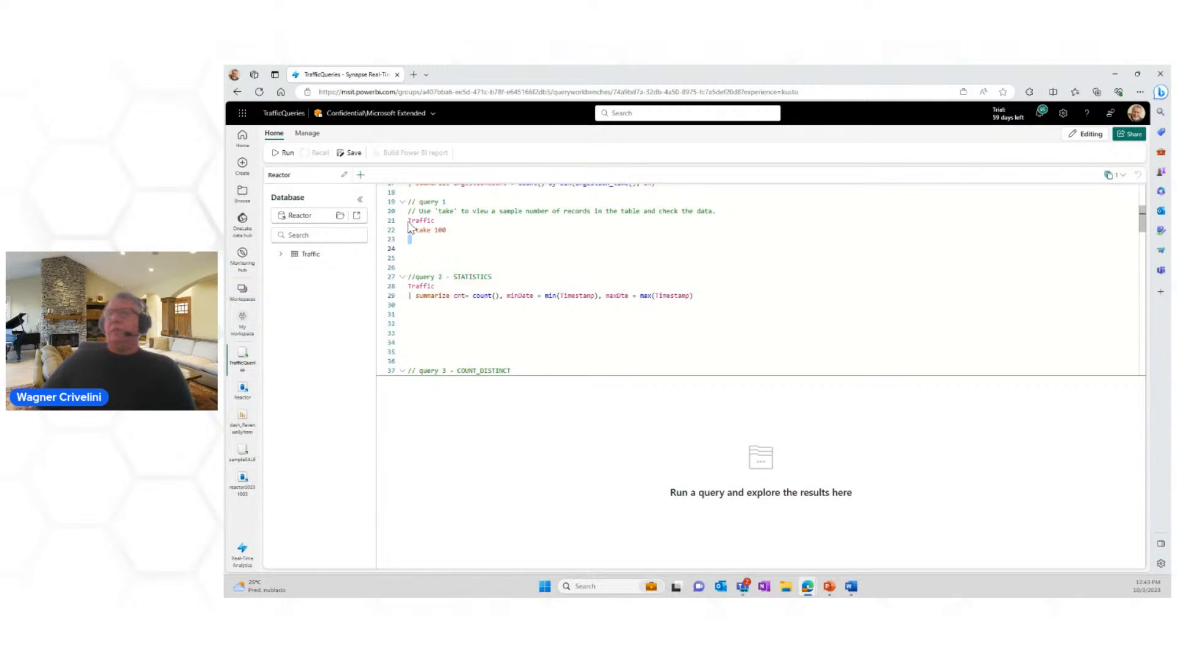
{"action": "left_click_drag", "start_coordinate": [409, 220], "coordinate": [452, 233]}
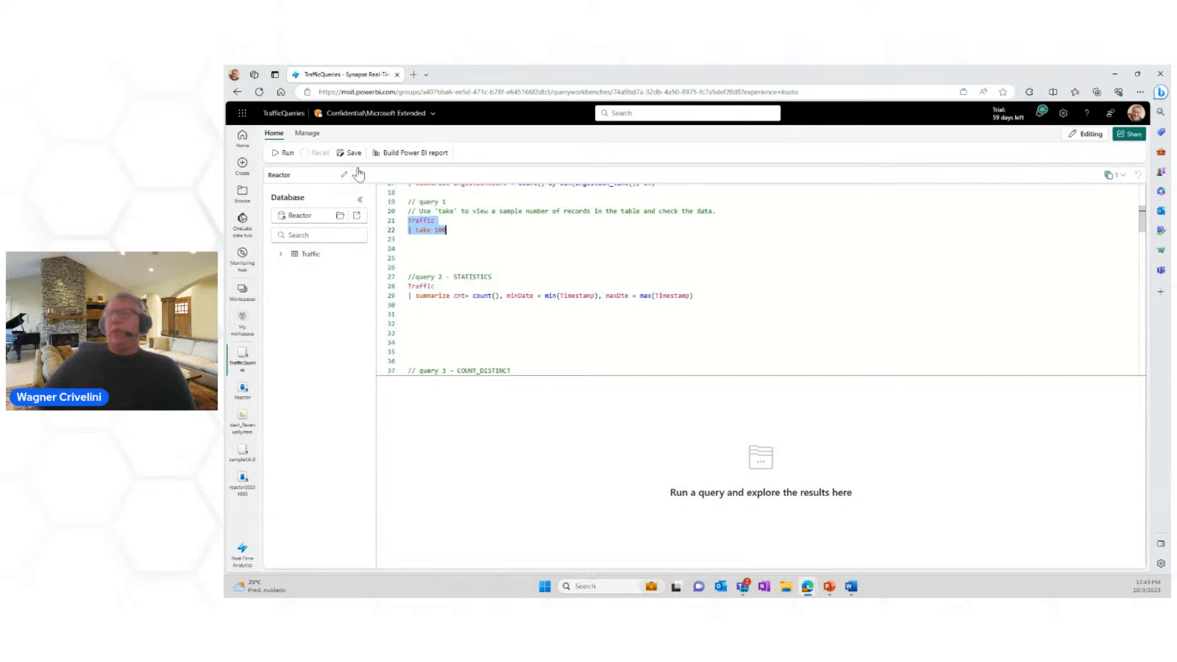
{"action": "left_click", "coordinate": [285, 153]}
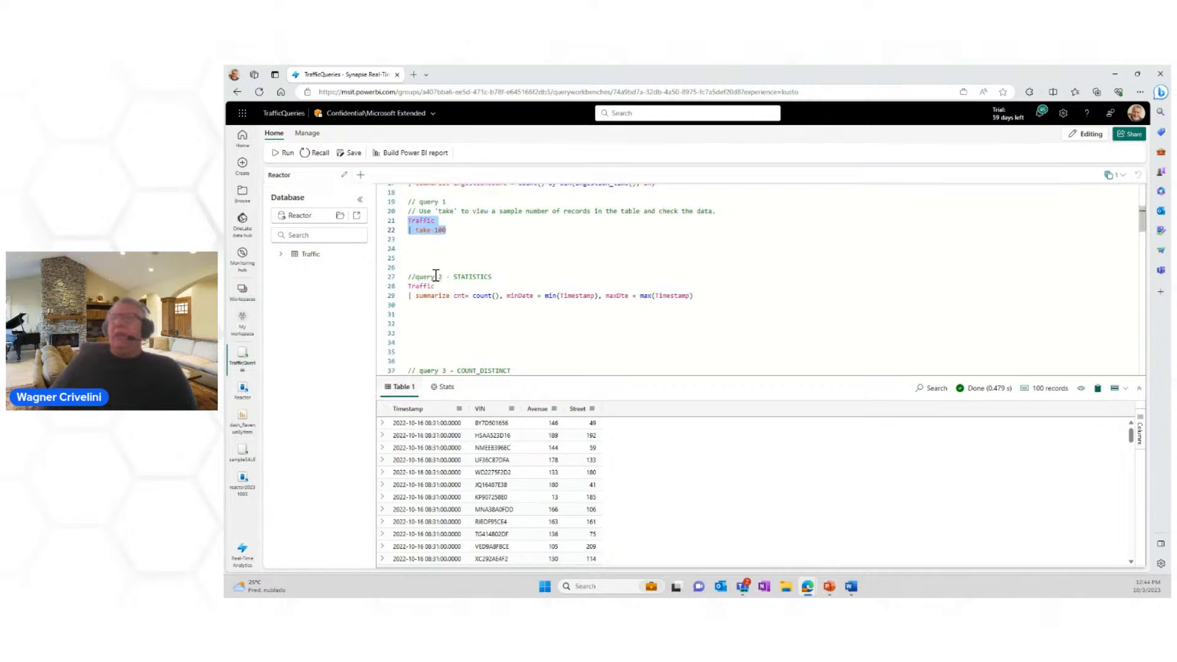
Step: Run query 2 - STATISTICS to summarize the Traffic table's record count and its minimum and maximum Timestamp
{"action": "left_click_drag", "start_coordinate": [411, 277], "coordinate": [712, 303]}
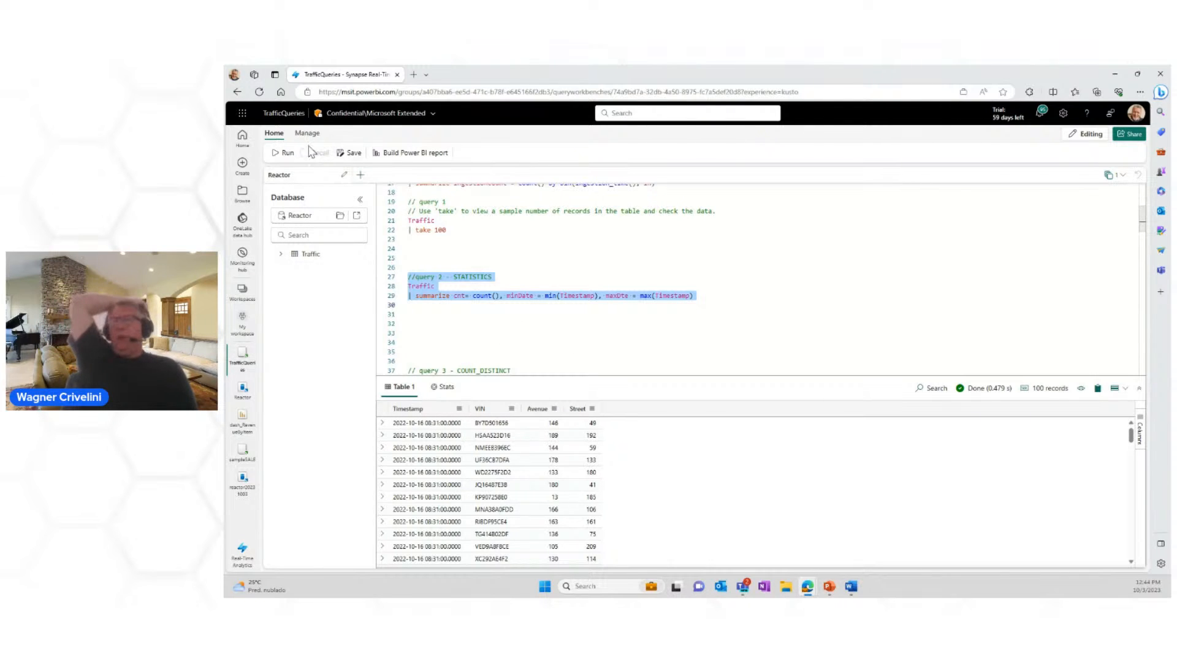
{"action": "left_click", "coordinate": [284, 153]}
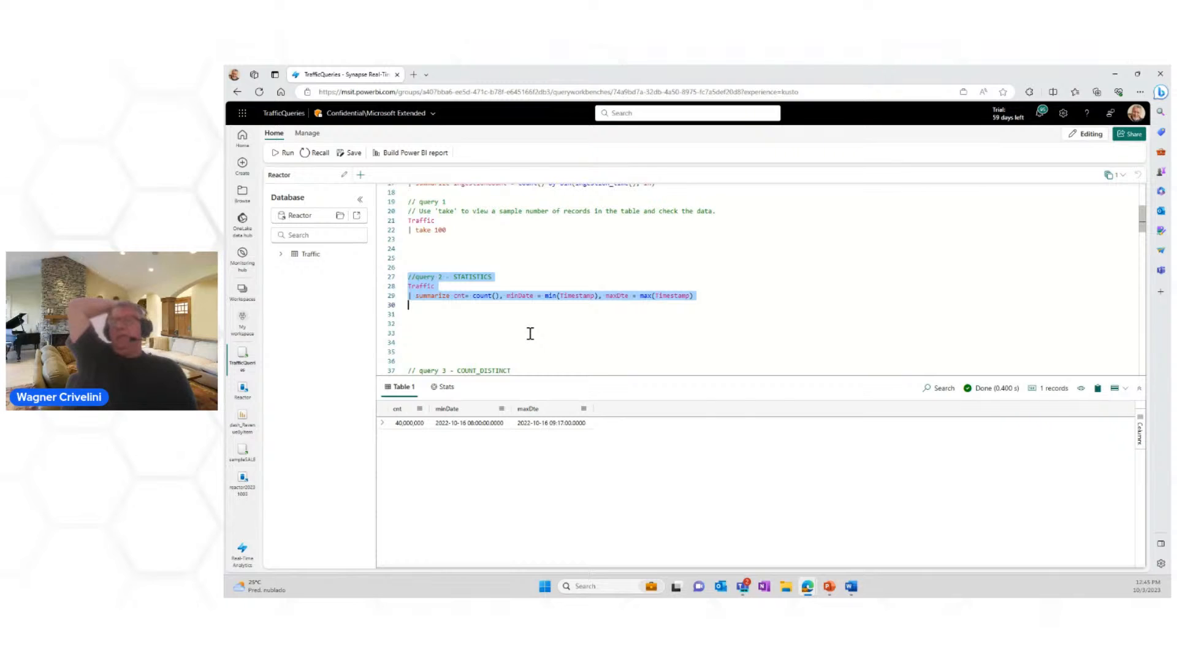
{"action": "left_click", "coordinate": [483, 333]}
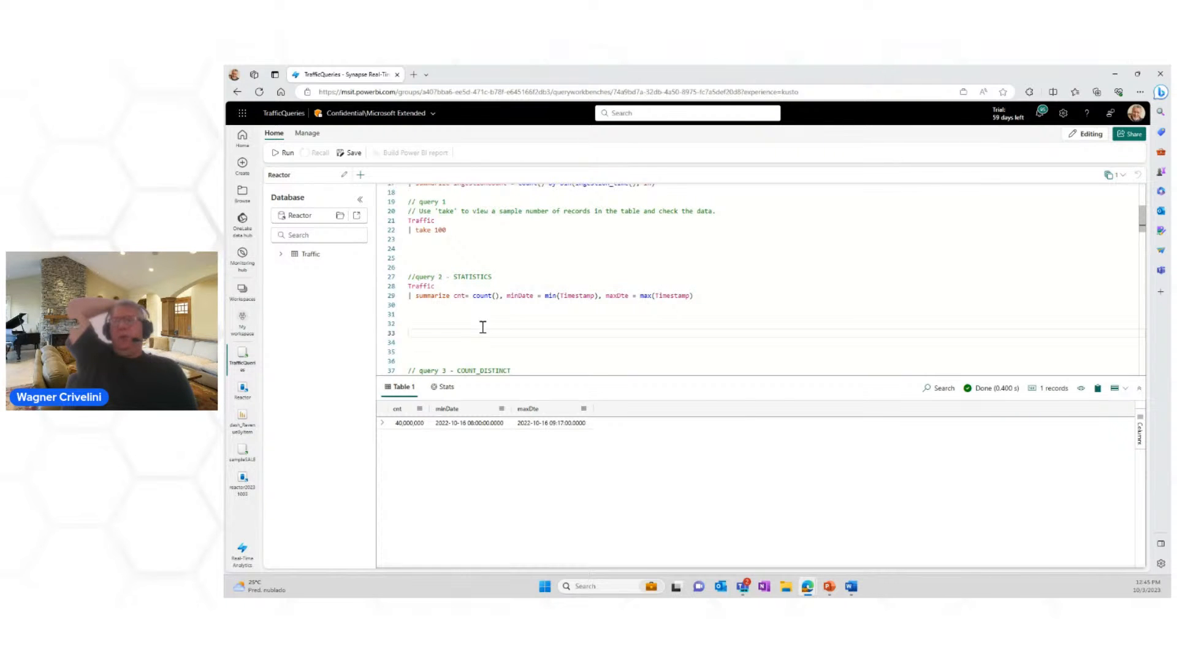
Step: Examine query 3 - COUNT_DISTINCT, especially its qtyVehicles expression that applies count_distinct to the VIN column
{"action": "scroll", "coordinate": [483, 327], "scroll_direction": "down", "scroll_amount": 3}
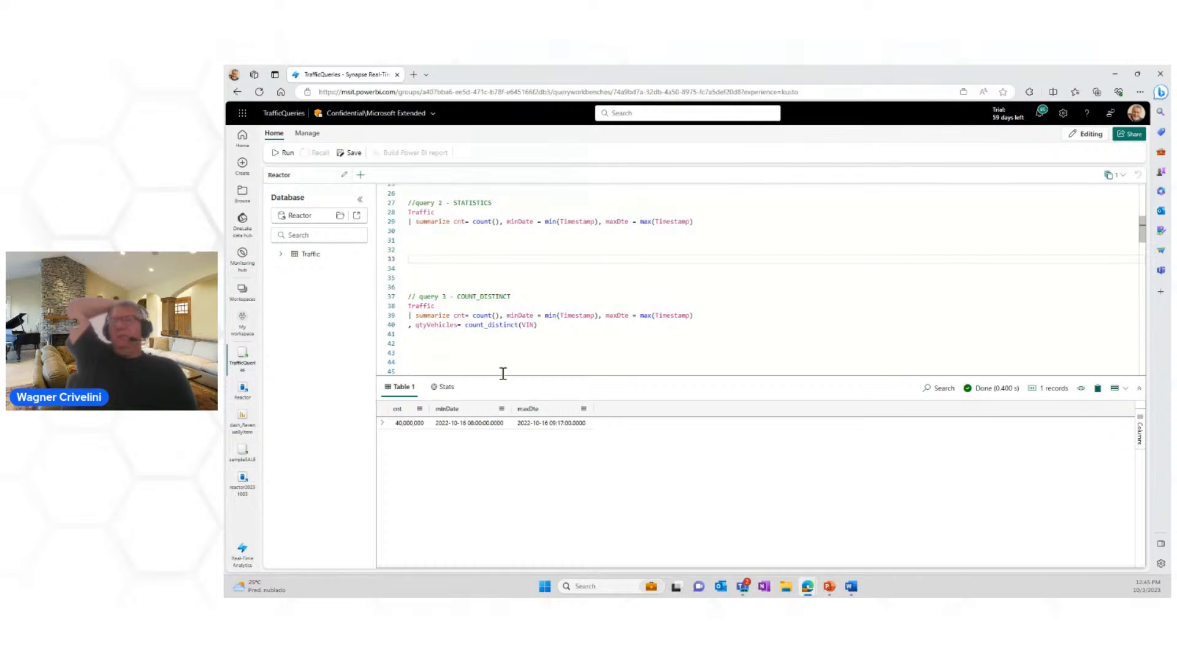
{"action": "scroll", "coordinate": [552, 365], "scroll_direction": "down", "scroll_amount": 1}
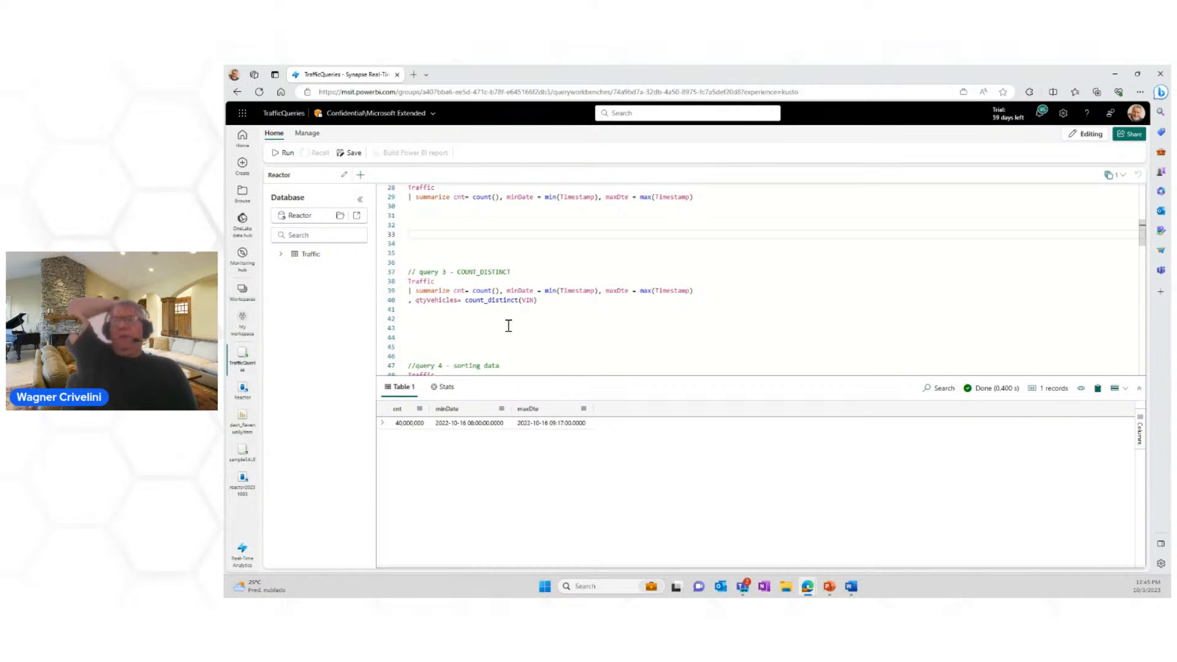
{"action": "left_click", "coordinate": [414, 260]}
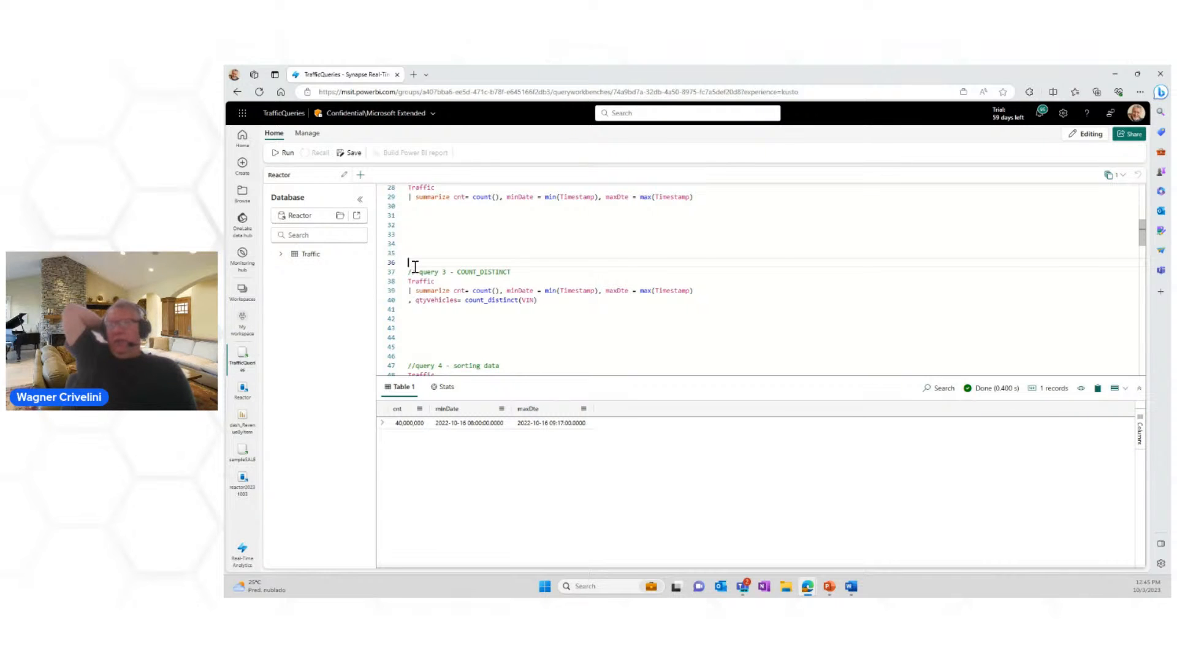
{"action": "left_click_drag", "start_coordinate": [414, 268], "coordinate": [558, 303]}
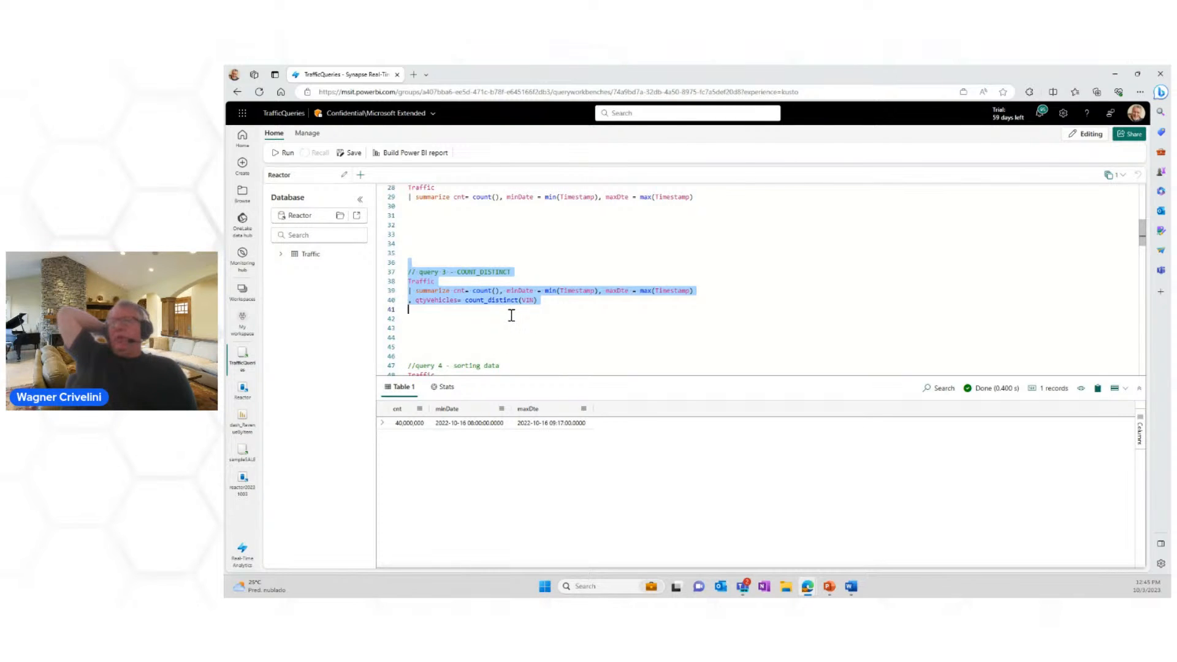
{"action": "left_click", "coordinate": [450, 329]}
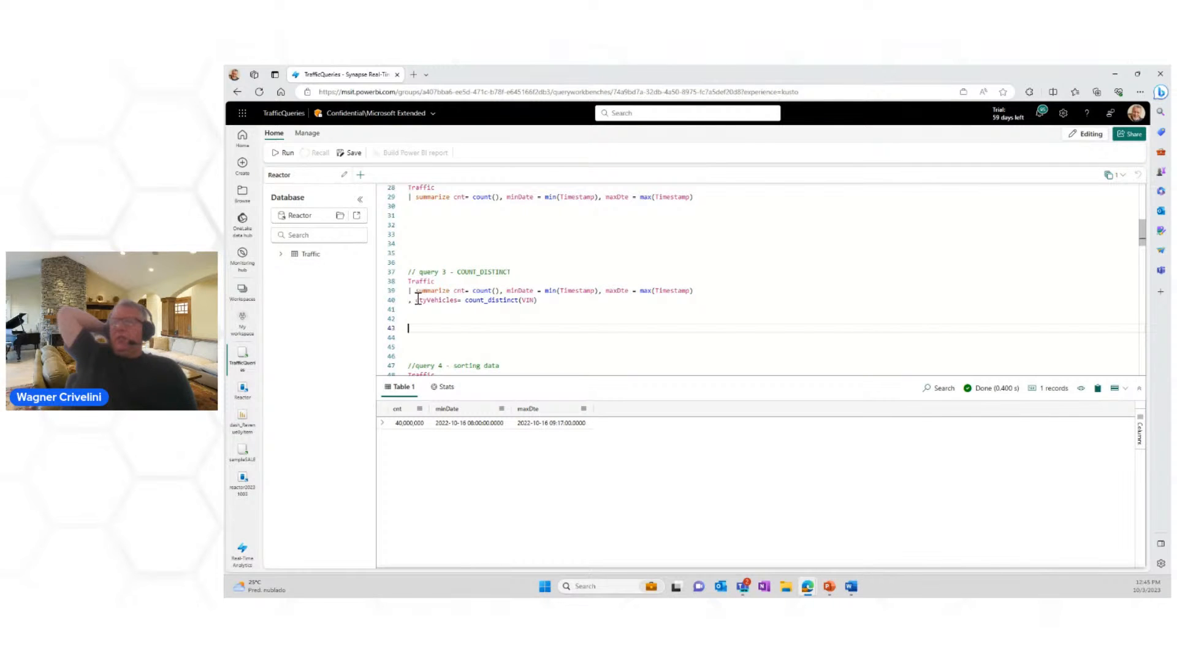
{"action": "left_click_drag", "start_coordinate": [415, 302], "coordinate": [521, 298]}
{"action": "left_click", "coordinate": [473, 301]}
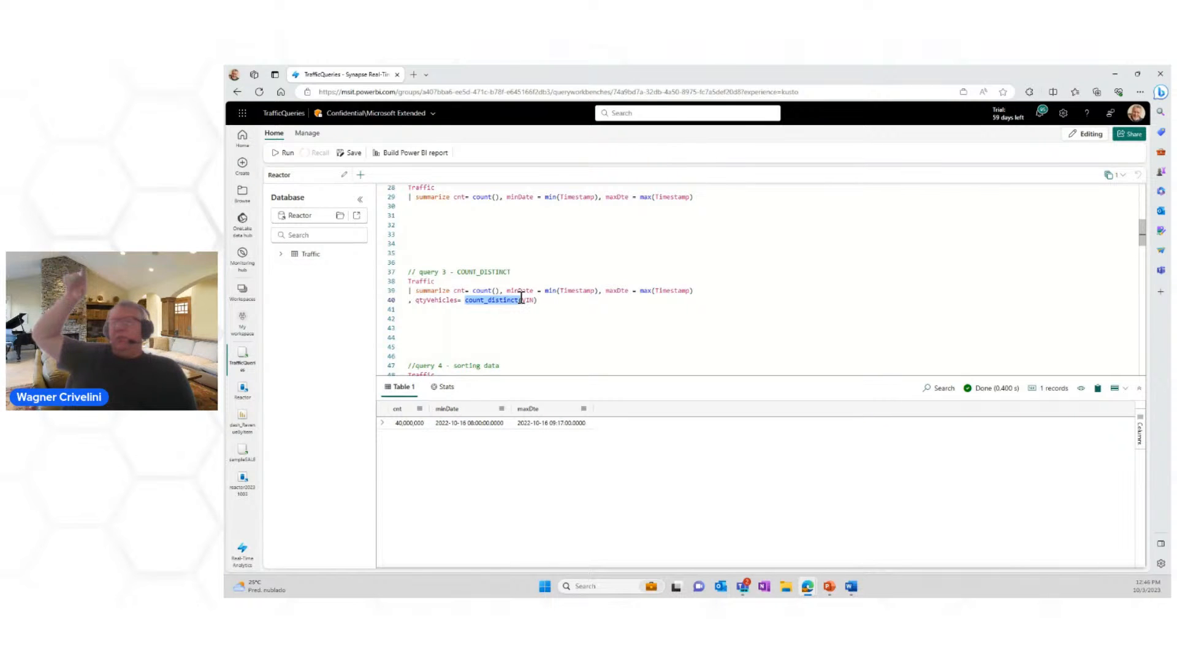
{"action": "left_click", "coordinate": [507, 317]}
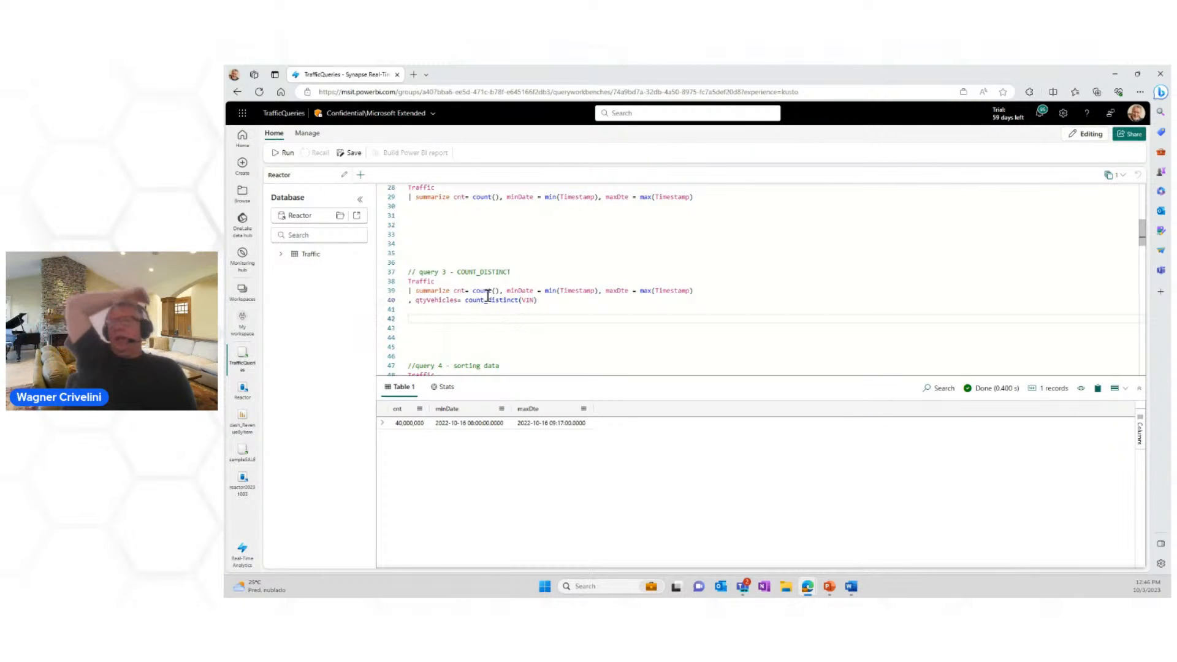
{"action": "left_click", "coordinate": [531, 301]}
{"action": "left_click_drag", "start_coordinate": [532, 301], "coordinate": [472, 300]}
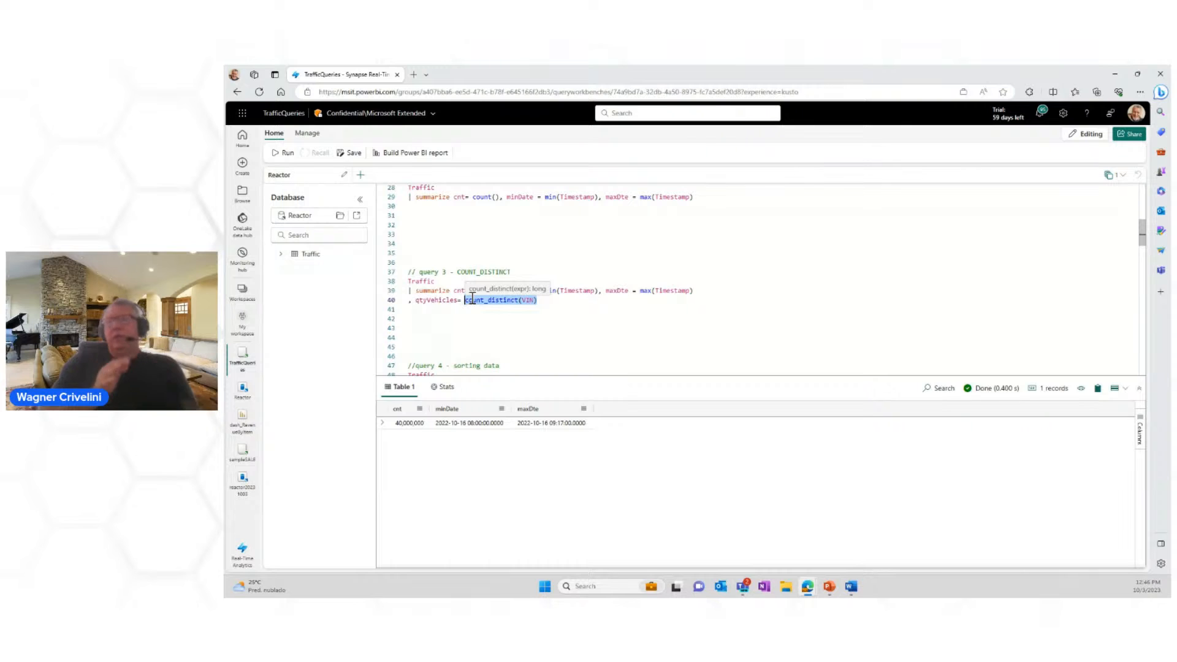
{"action": "left_click", "coordinate": [409, 301]}
{"action": "left_click", "coordinate": [423, 326]}
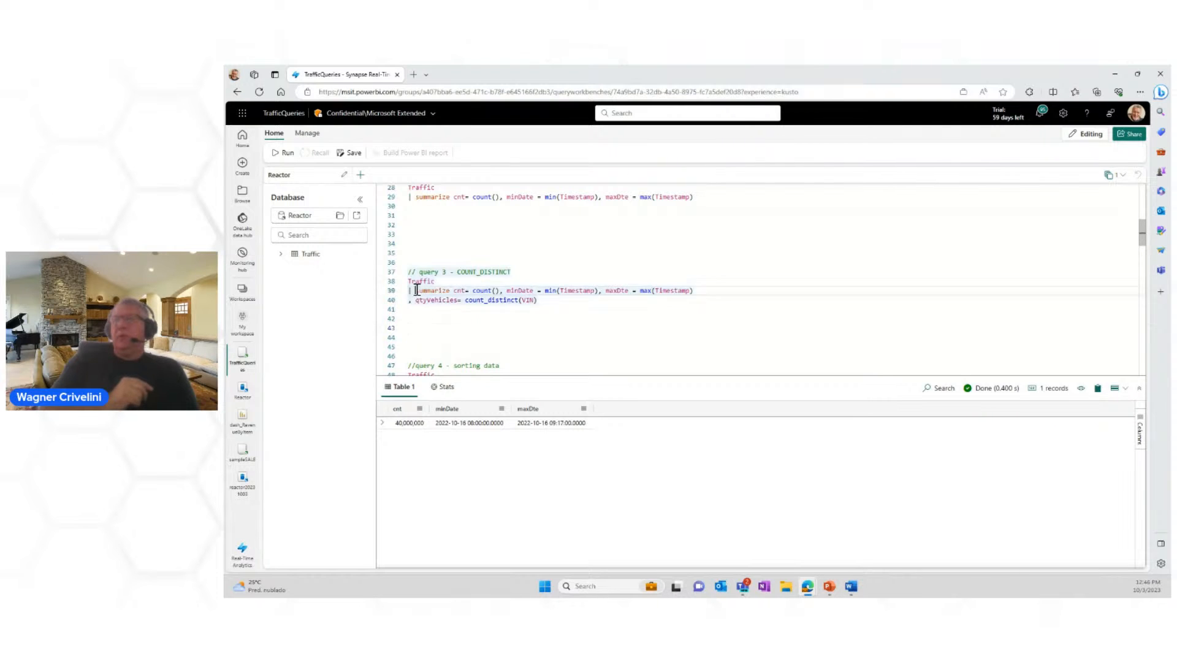
Step: Run query 3 to summarize the Traffic table's record count, minimum and maximum Timestamp, and distinct VIN count
{"action": "left_click_drag", "start_coordinate": [415, 291], "coordinate": [546, 300]}
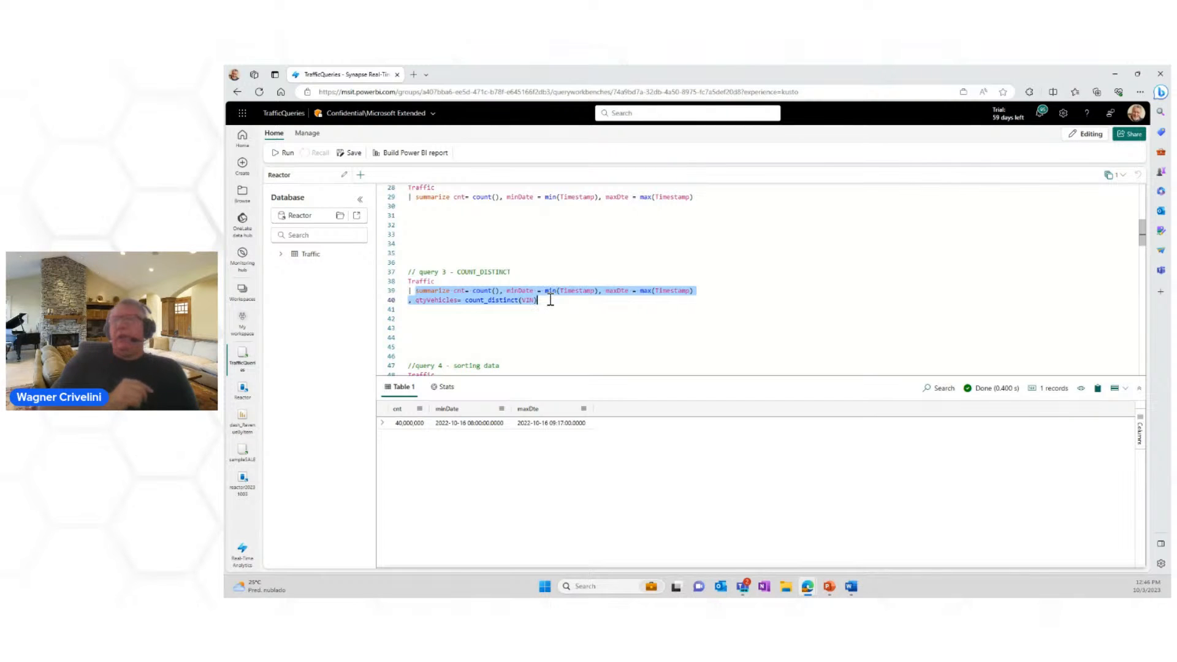
{"action": "left_click", "coordinate": [548, 301]}
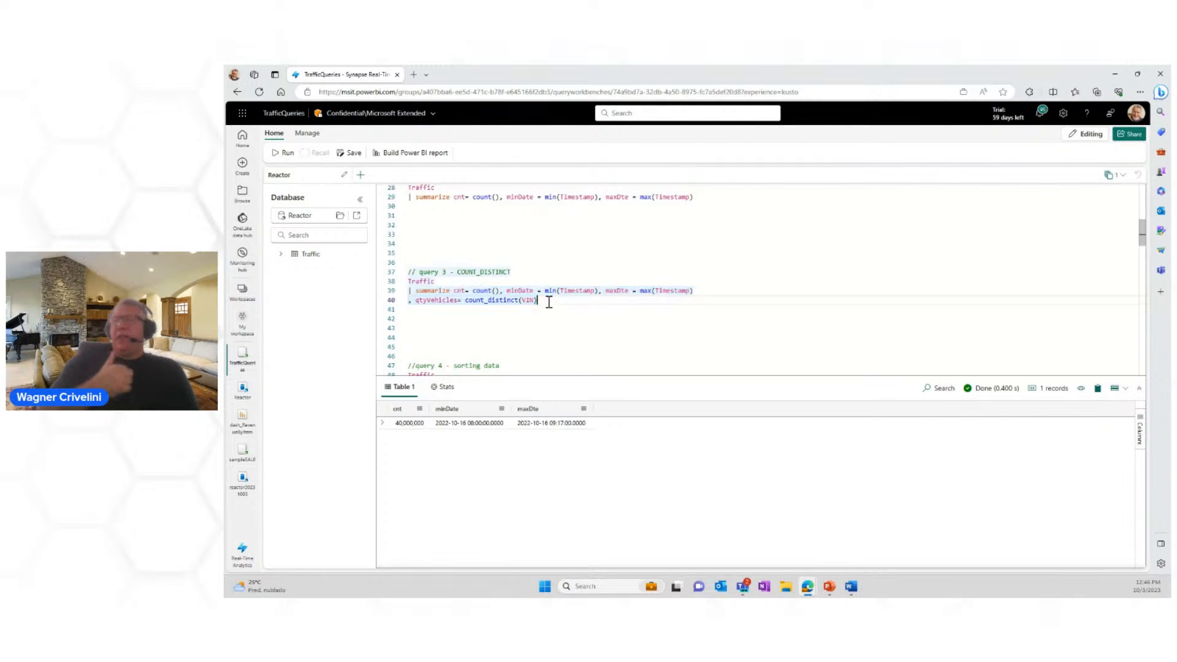
{"action": "key", "text": "Return"}
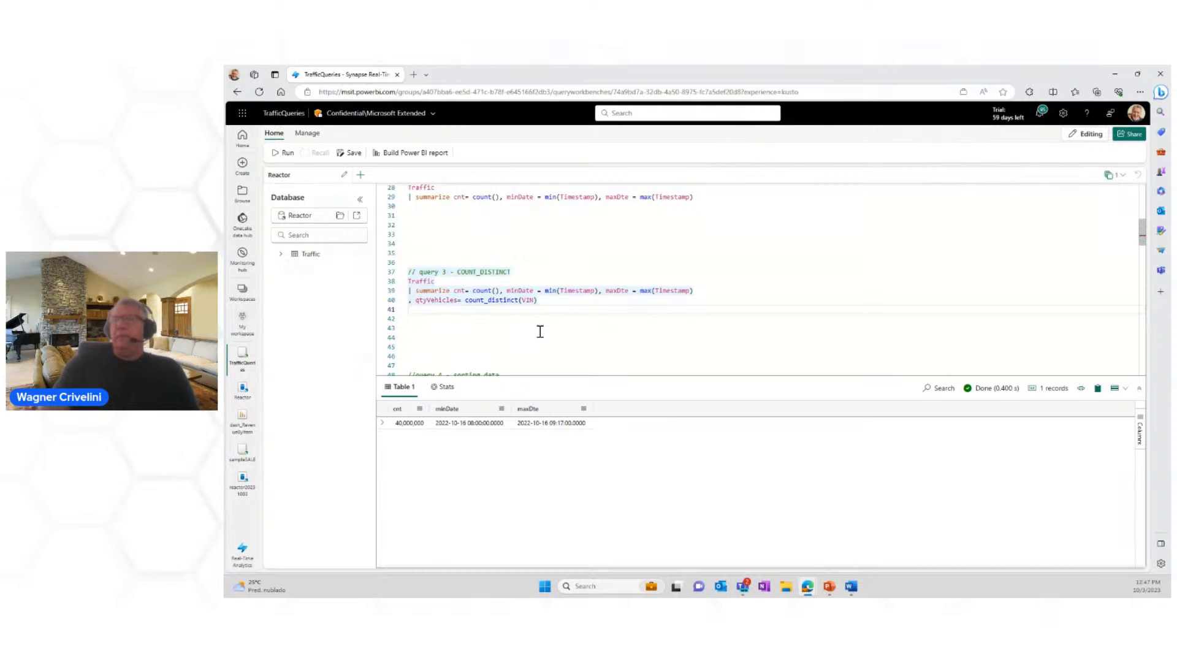
{"action": "left_click", "coordinate": [288, 154]}
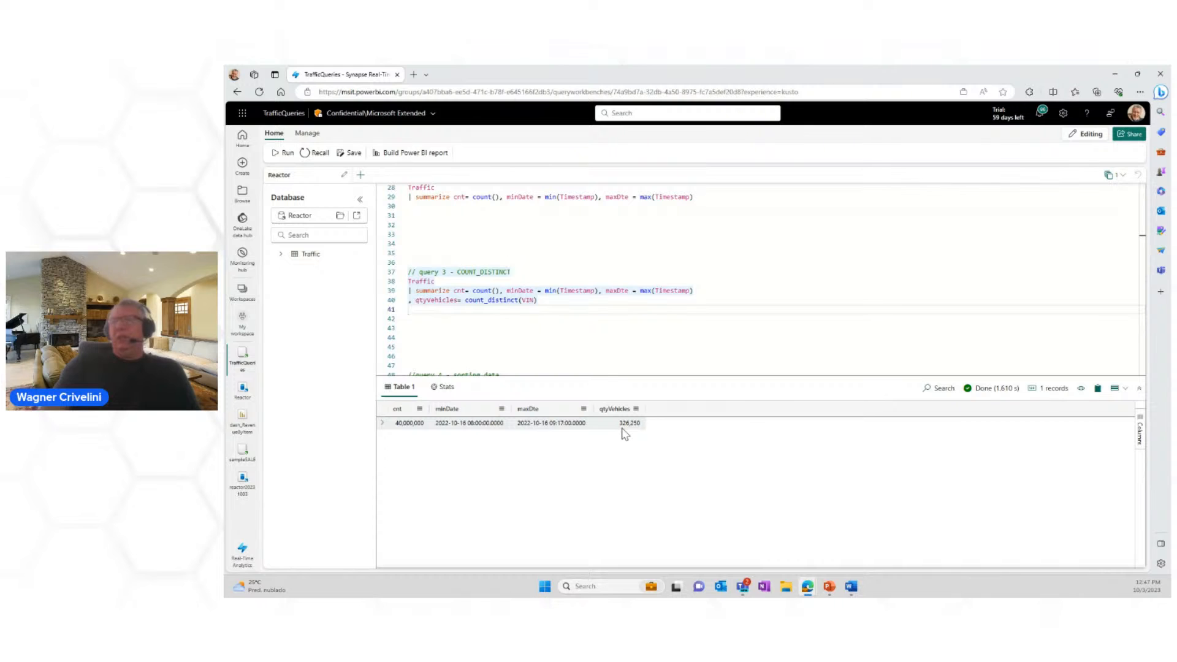
Step: Run query 4 - sorting data to count Traffic records by VIN and sort them by cnt
{"action": "scroll", "coordinate": [604, 337], "scroll_direction": "down", "scroll_amount": 1}
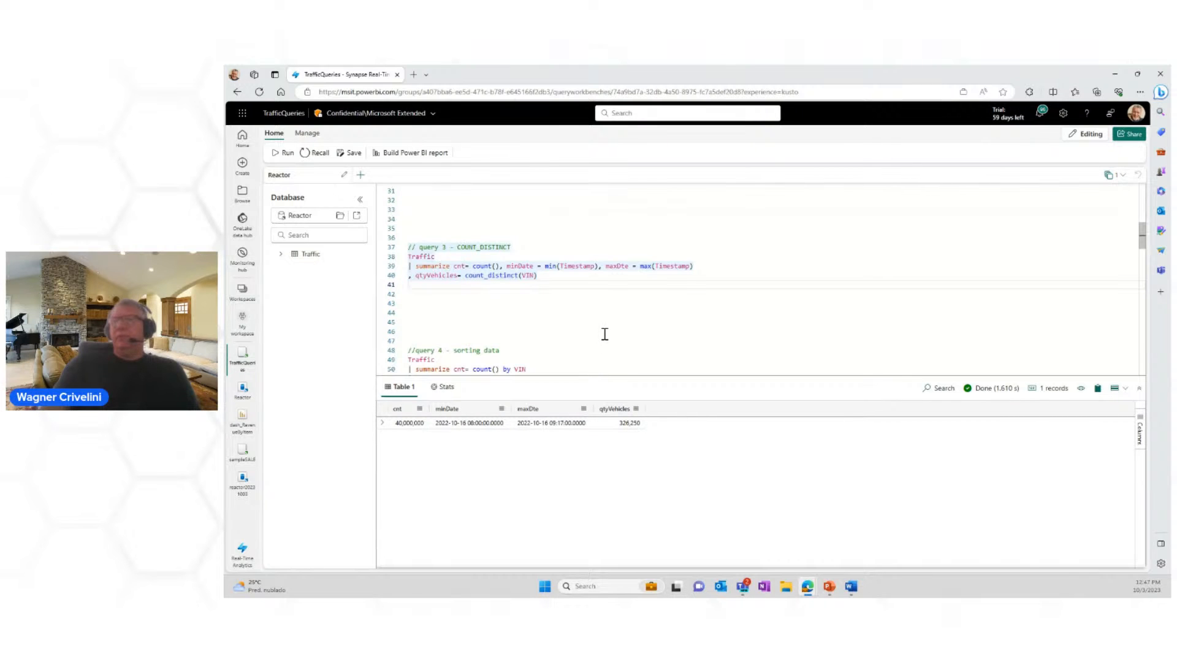
{"action": "scroll", "coordinate": [638, 304], "scroll_direction": "down", "scroll_amount": 2}
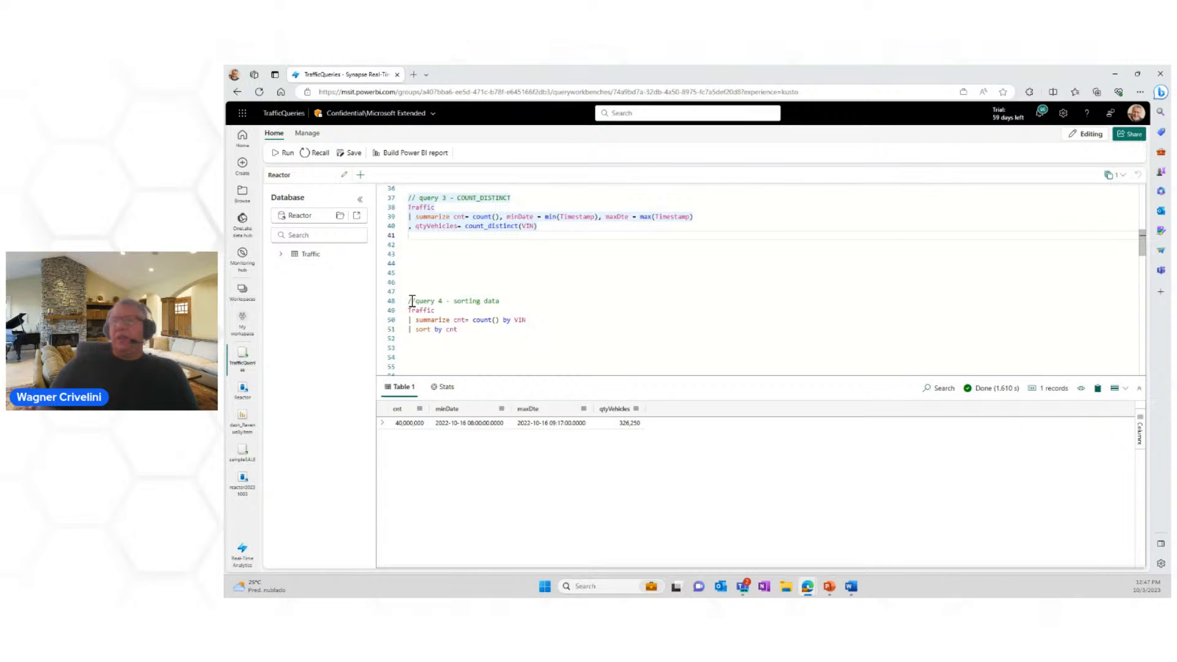
{"action": "left_click_drag", "start_coordinate": [410, 301], "coordinate": [473, 327]}
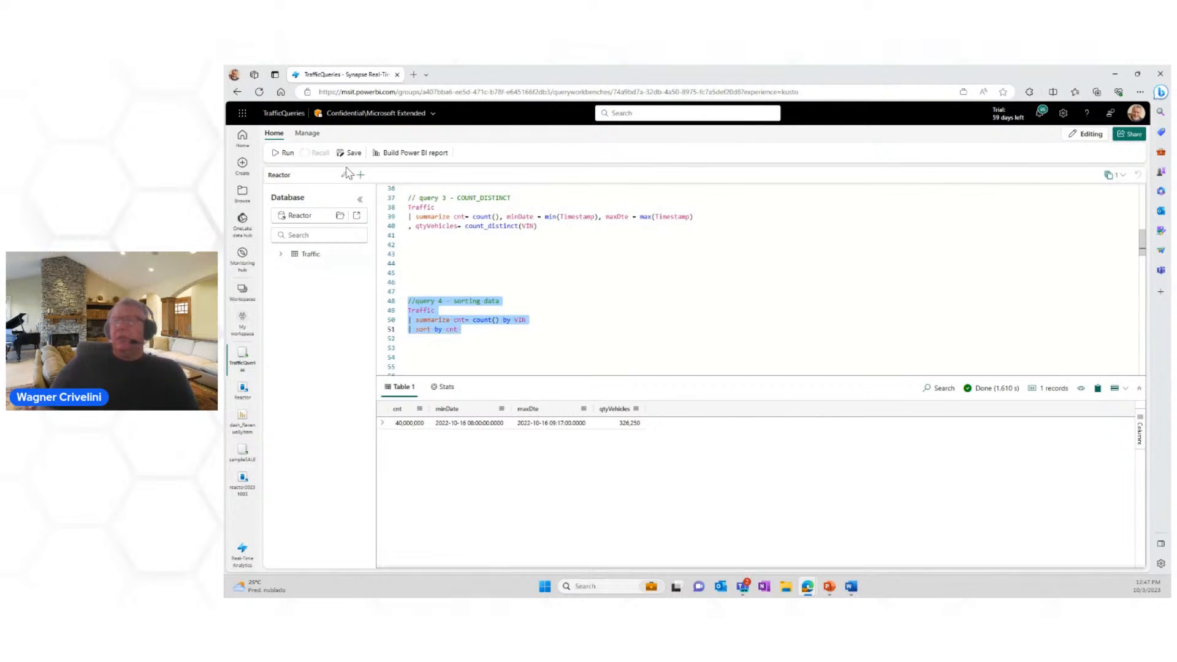
{"action": "left_click", "coordinate": [277, 155]}
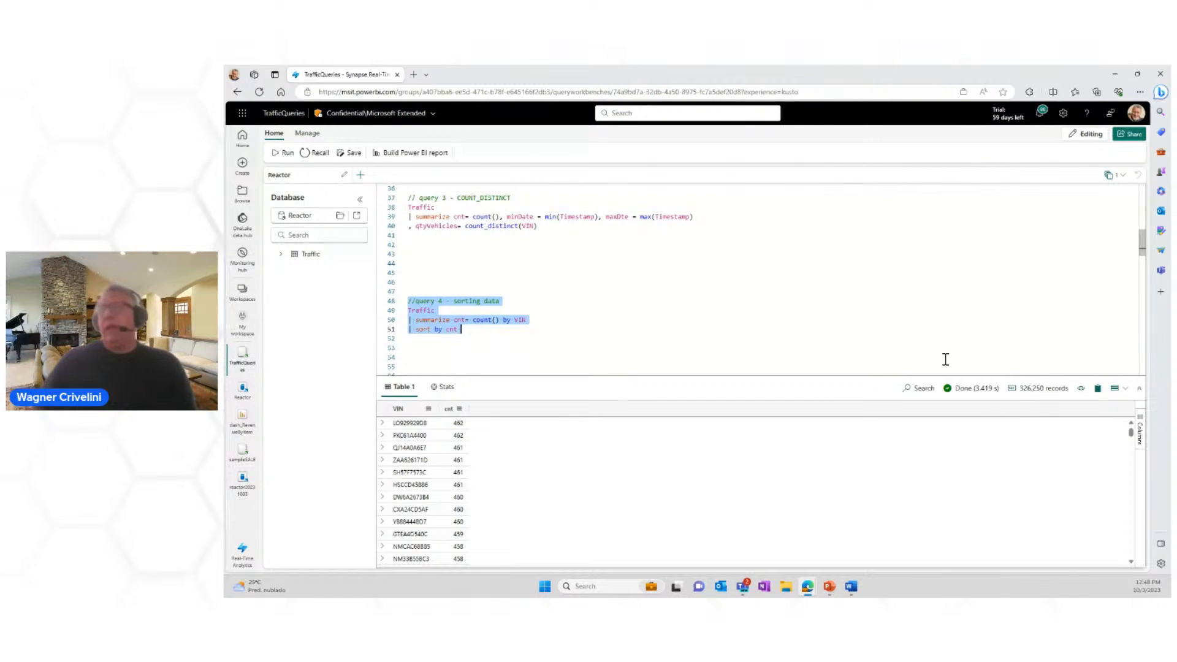
Step: Add asc to query 4's sort by cnt line and run the whole query
{"action": "left_click", "coordinate": [488, 334]}
{"action": "type", "text": "asc"}
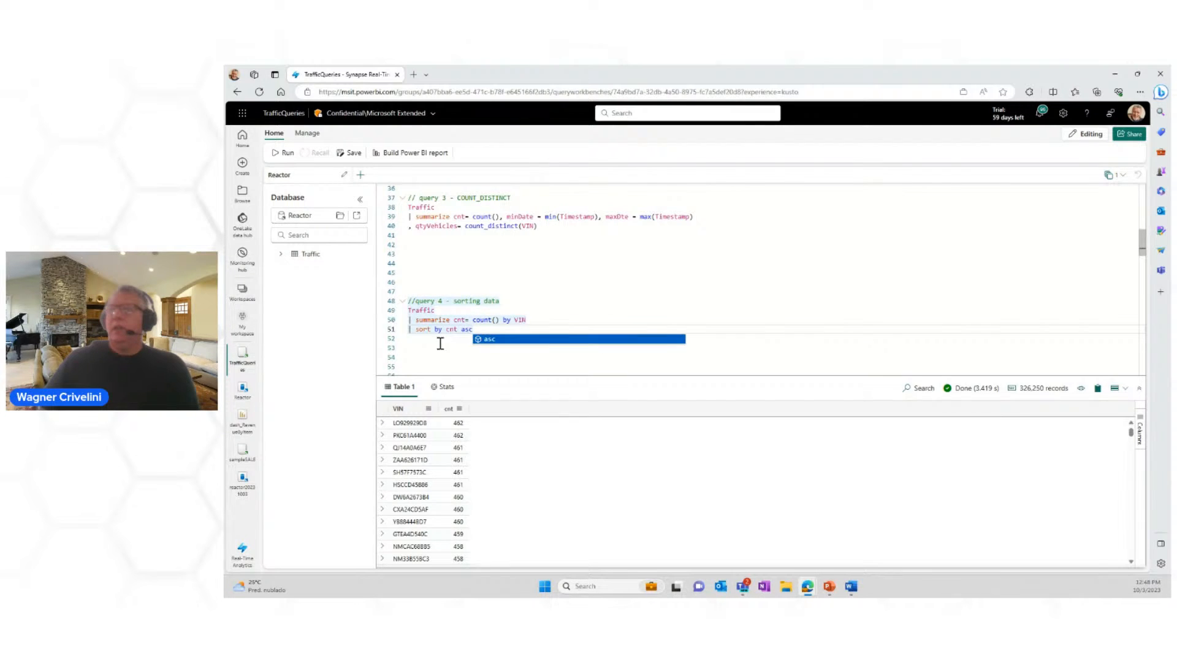
{"action": "left_click_drag", "start_coordinate": [474, 330], "coordinate": [380, 296]}
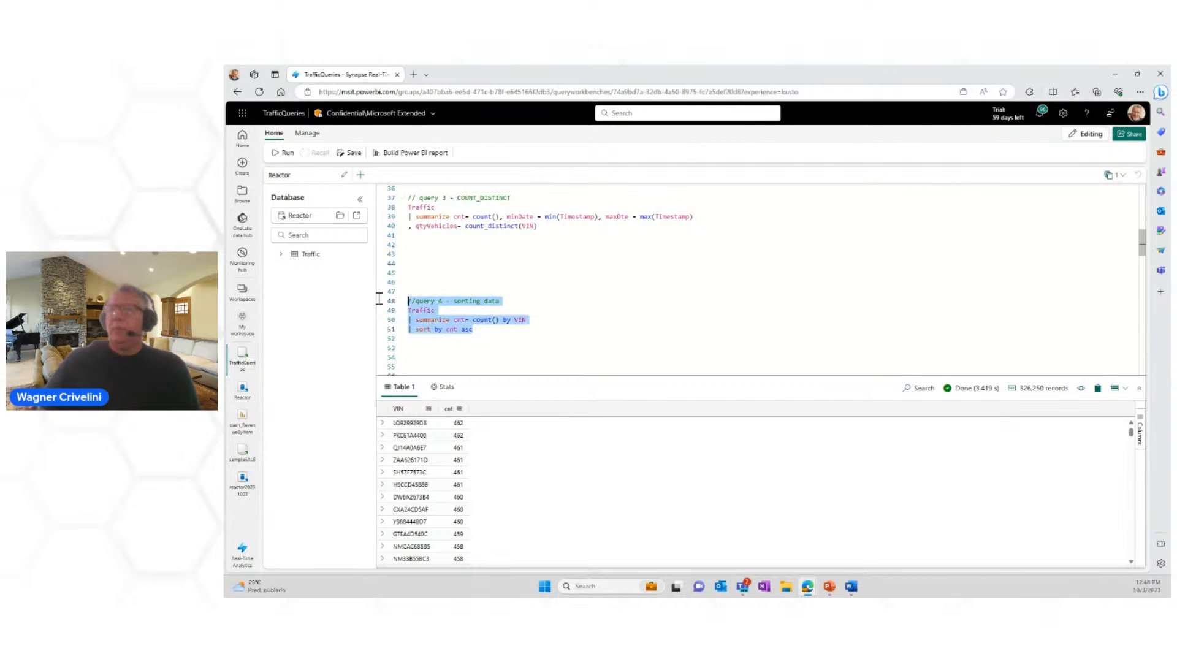
{"action": "left_click", "coordinate": [284, 152]}
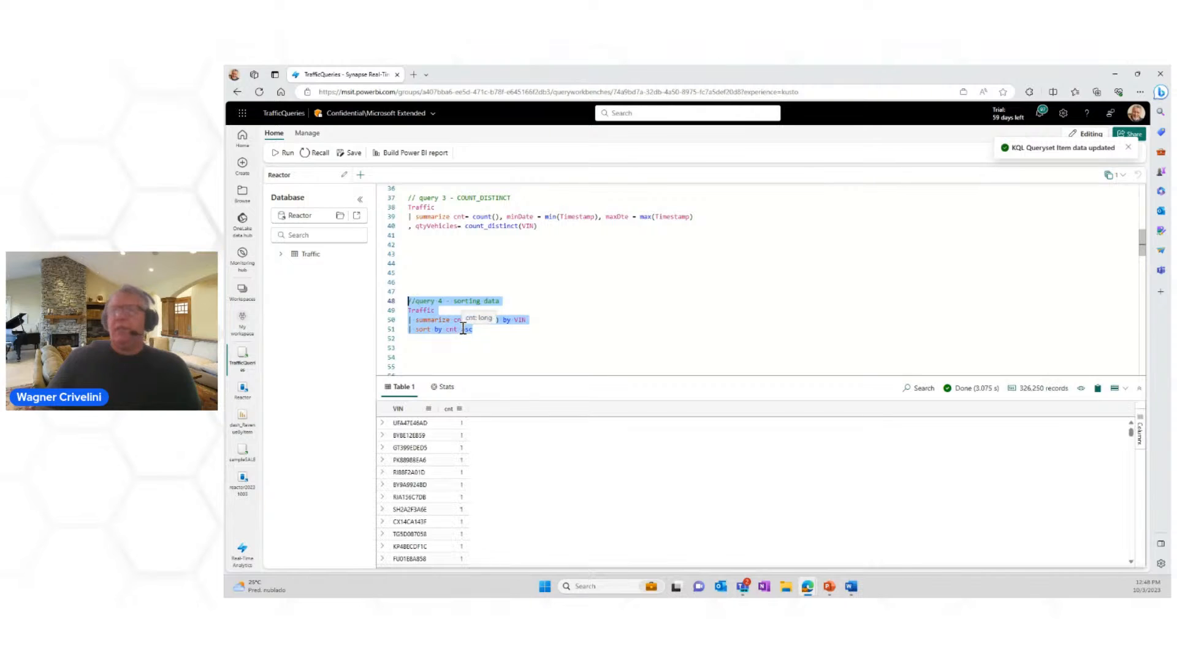
Step: Change query 4's sort direction to desc and rerun the query
{"action": "double_click", "coordinate": [466, 330]}
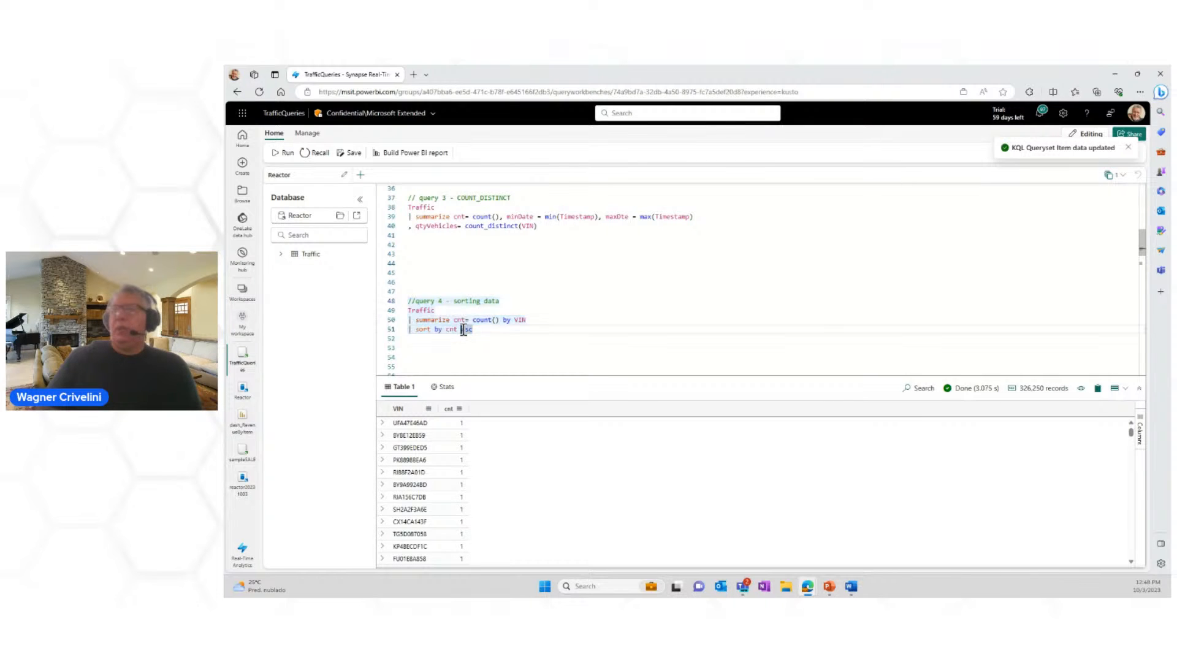
{"action": "type", "text": "desc"}
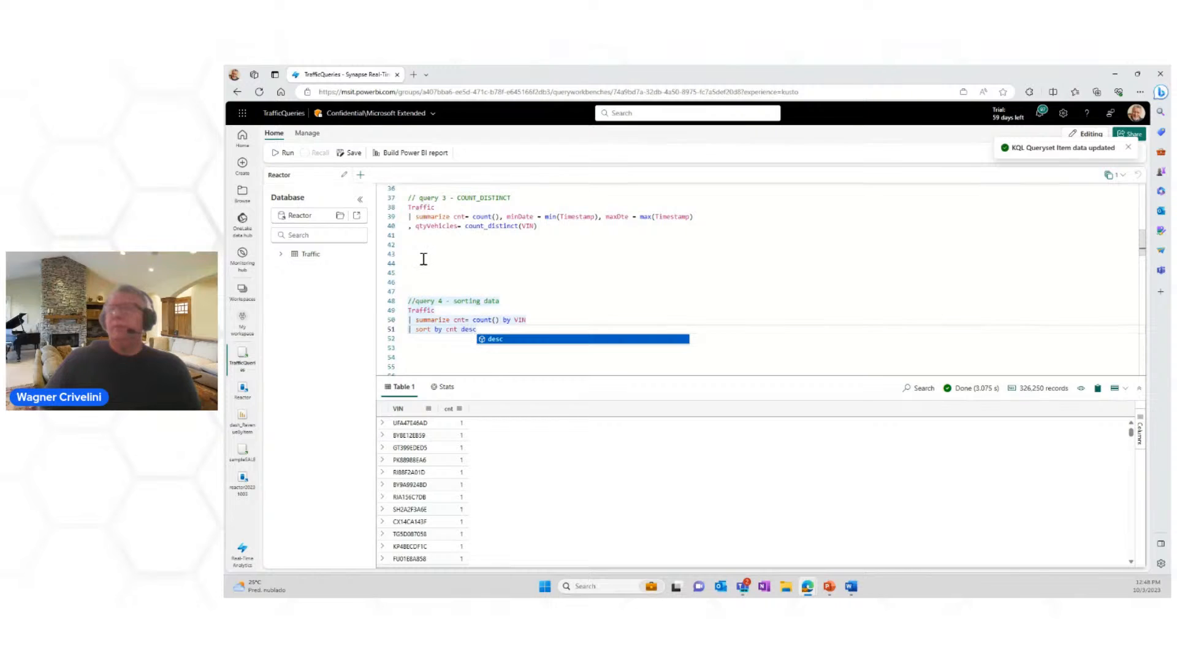
{"action": "left_click", "coordinate": [284, 153]}
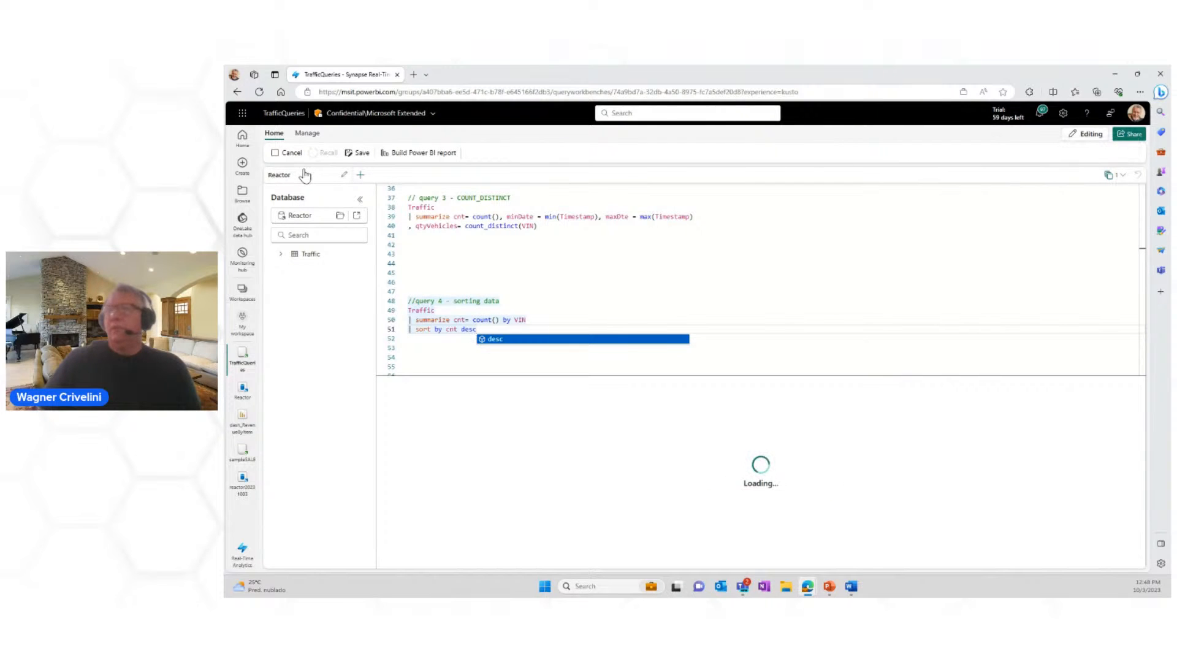
Step: Remove the sort direction keyword from query 4, leaving the line as sort by cnt
{"action": "left_click", "coordinate": [469, 329]}
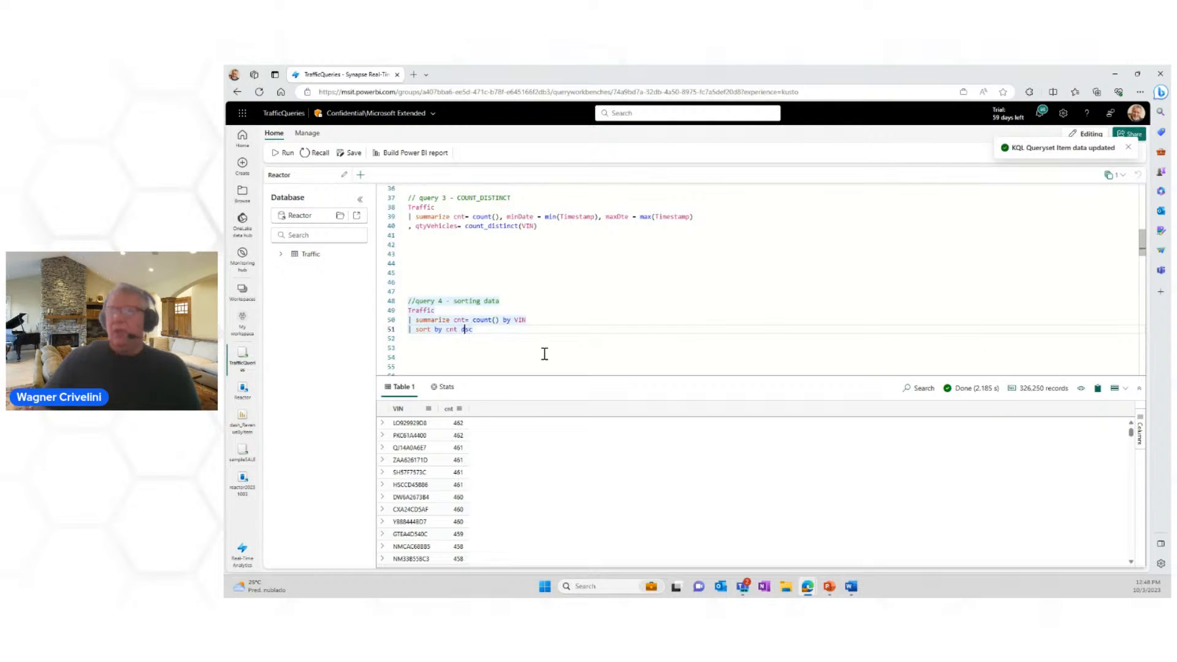
{"action": "key", "text": "BackSpace"}
{"action": "key", "text": "BackSpace"}
{"action": "key", "text": "BackSpace"}
{"action": "key", "text": "BackSpace"}
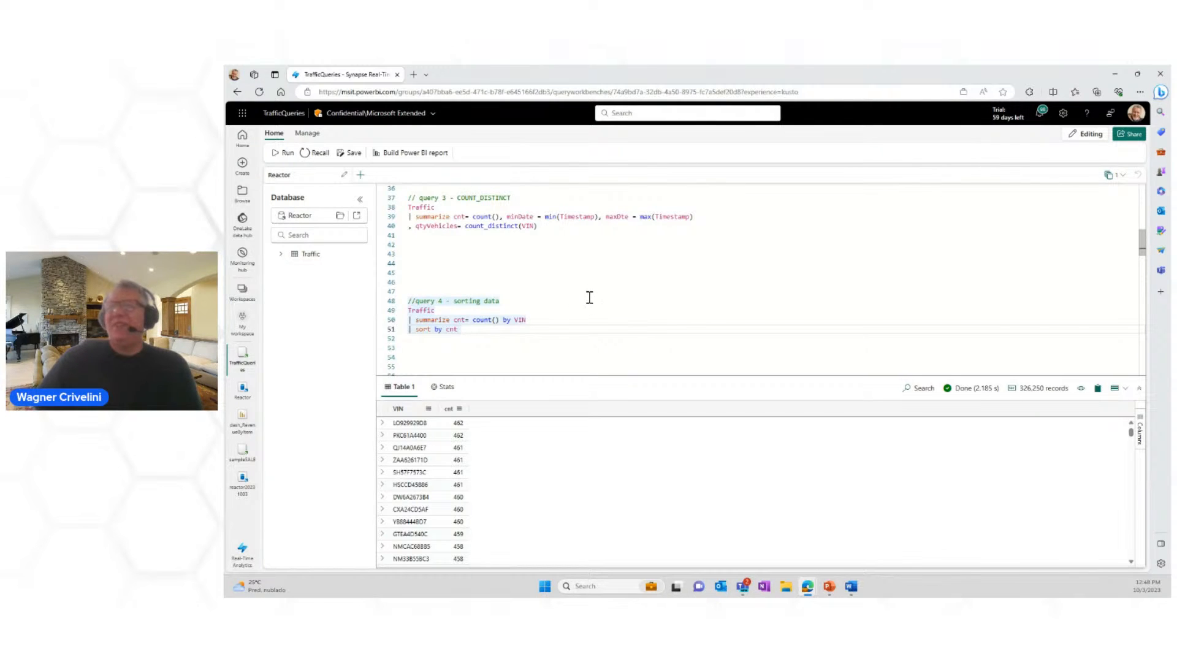
Step: Run query 5 - filtering data to list one VIN's Traffic records sorted by Timestamp ascending
{"action": "scroll", "coordinate": [575, 277], "scroll_direction": "down", "scroll_amount": 2}
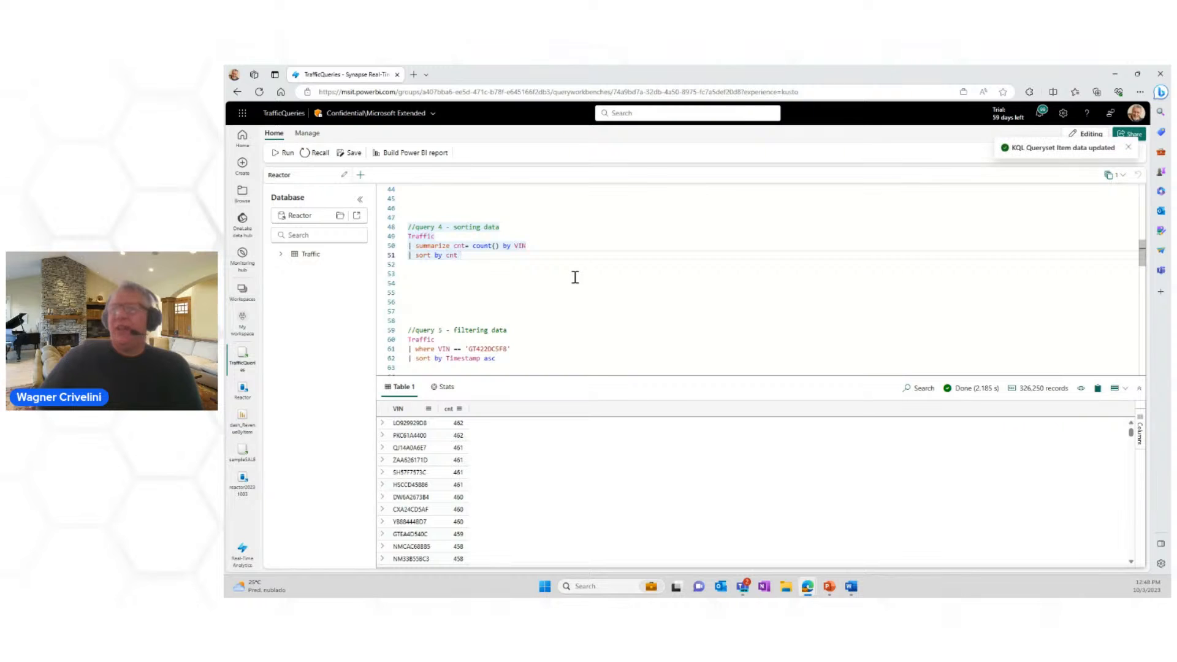
{"action": "scroll", "coordinate": [575, 277], "scroll_direction": "down", "scroll_amount": 2}
{"action": "scroll", "coordinate": [575, 277], "scroll_direction": "down", "scroll_amount": 1}
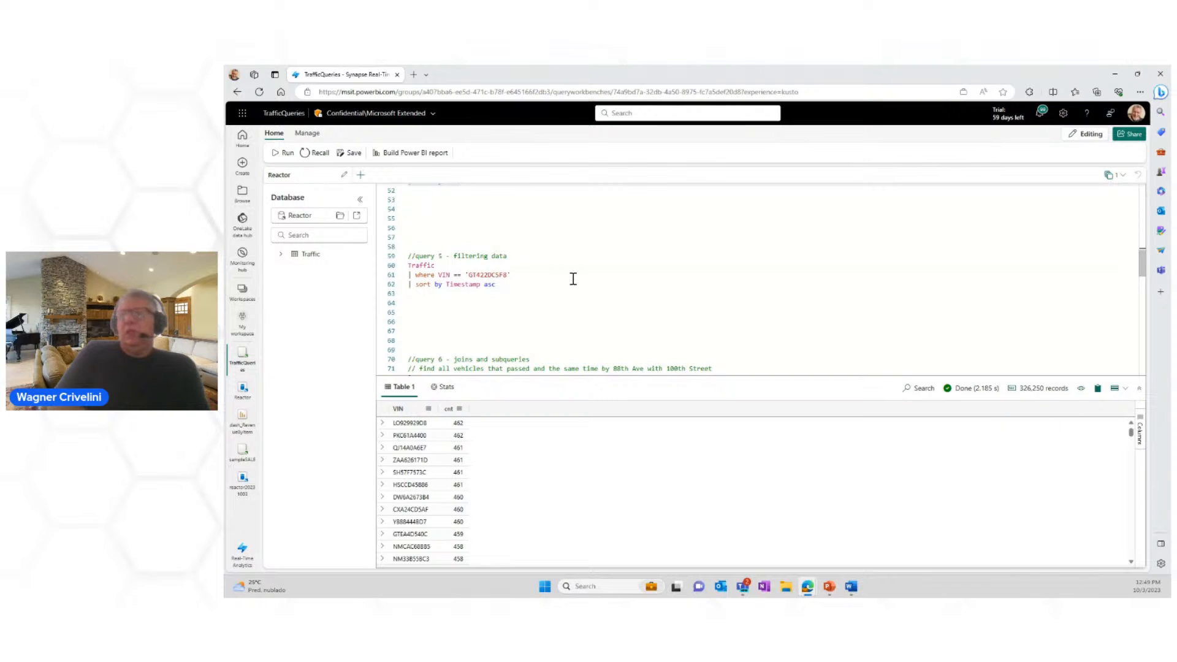
{"action": "double_click", "coordinate": [420, 265]}
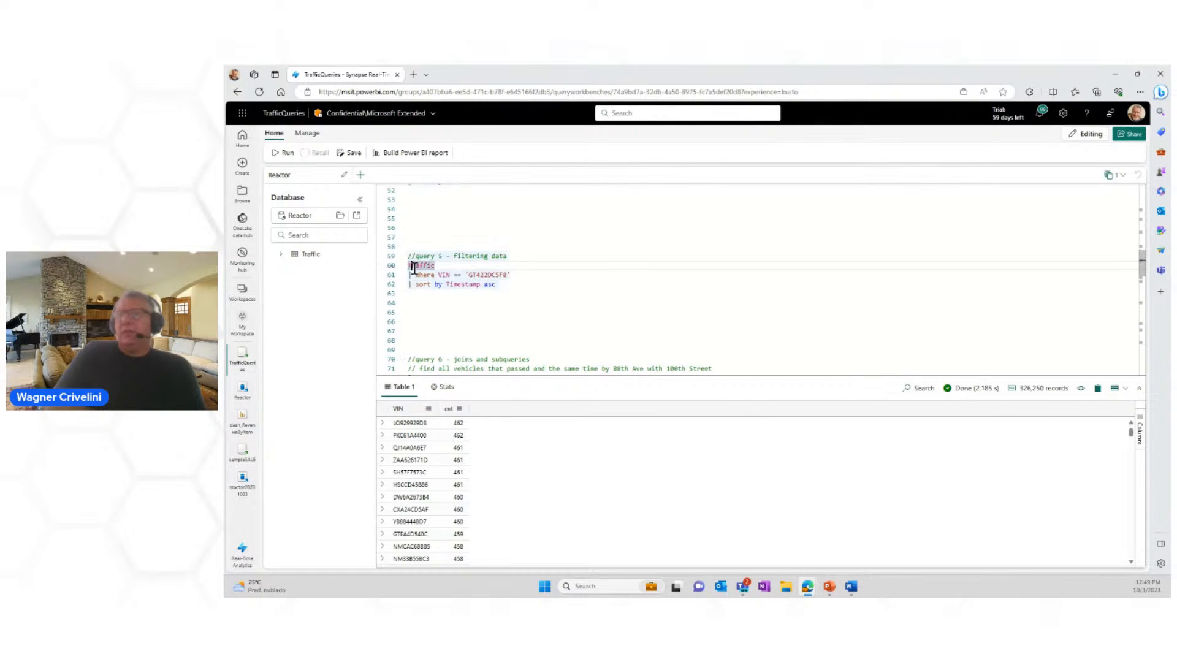
{"action": "left_click", "coordinate": [275, 153]}
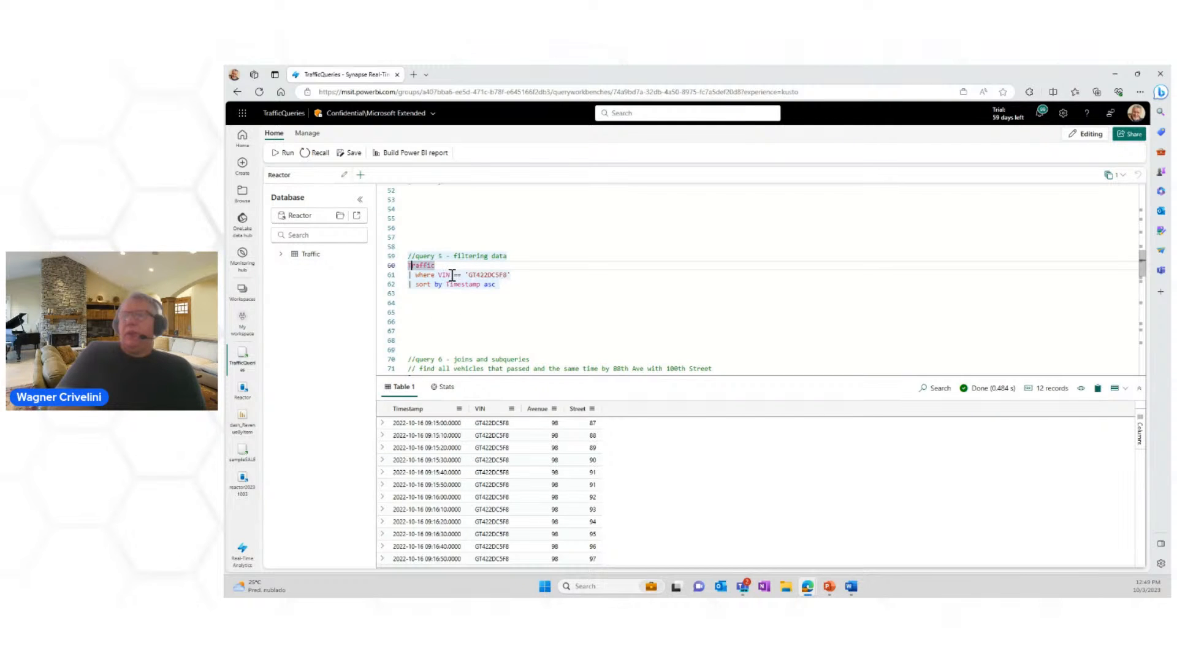
{"action": "mouse_move", "coordinate": [416, 268]}
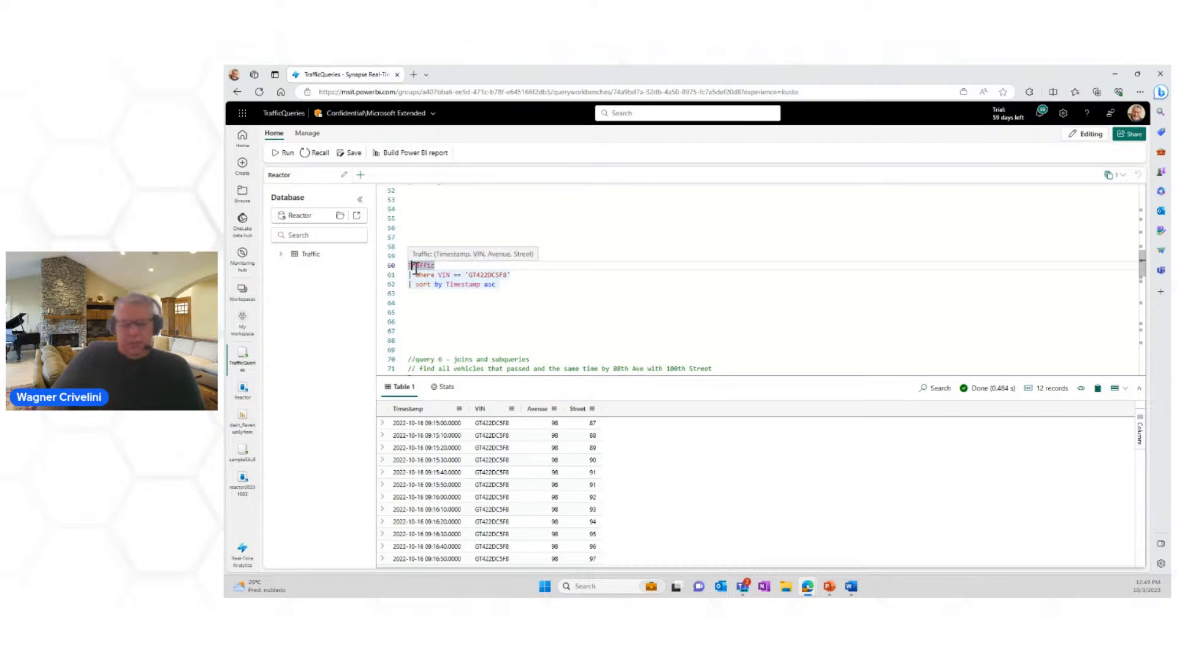
{"action": "key", "text": "shift+Down"}
{"action": "key", "text": "shift+Down"}
{"action": "key", "text": "shift+Down"}
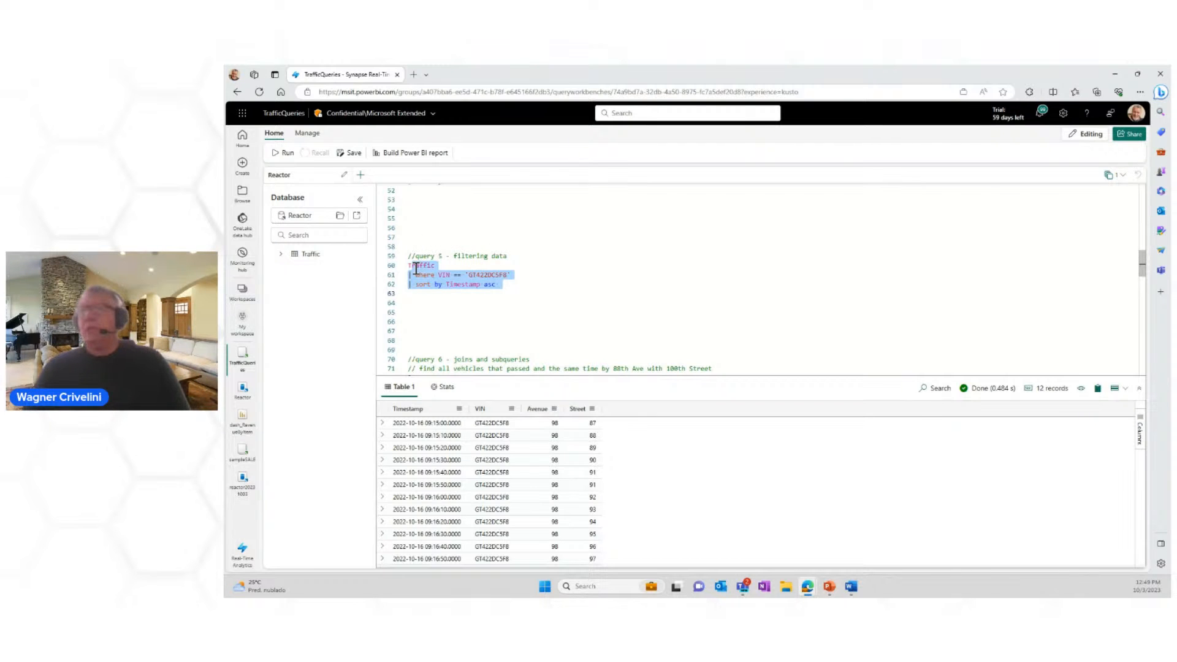
{"action": "left_click", "coordinate": [416, 269]}
{"action": "key", "text": "Up"}
Step: Duplicate query 5's three lines, from Traffic to sort by Timestamp asc, below the original with a blank line between
{"action": "double_click", "coordinate": [416, 268]}
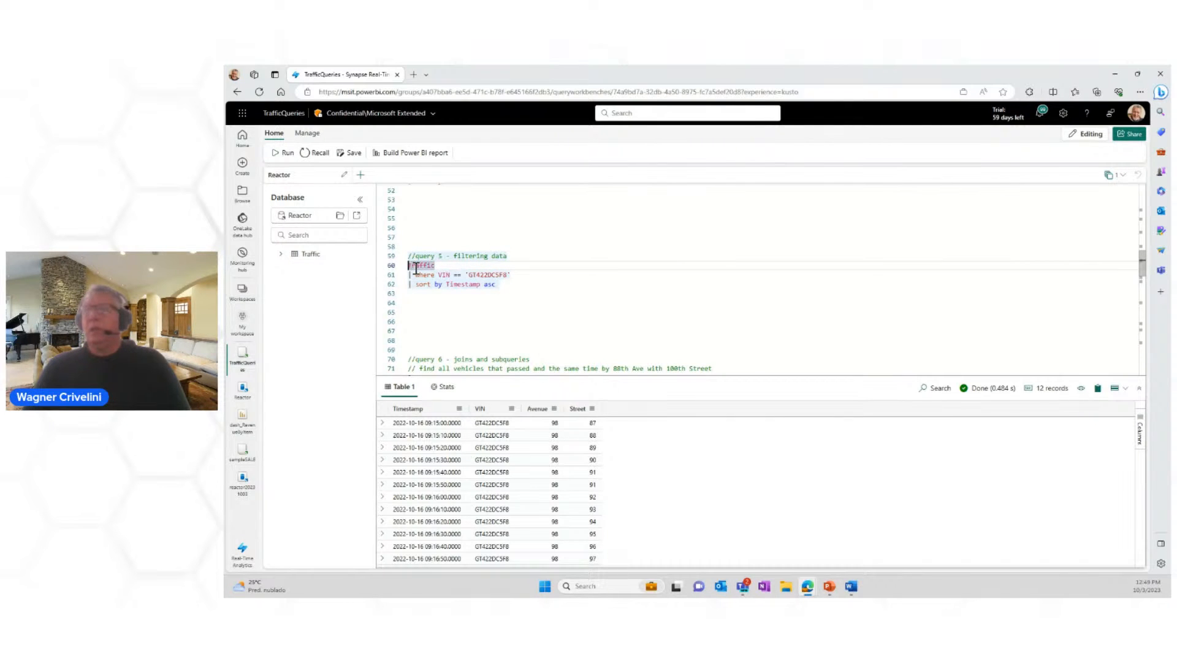
{"action": "key", "text": "Left"}
{"action": "key", "text": "Right"}
{"action": "key", "text": "shift+Down"}
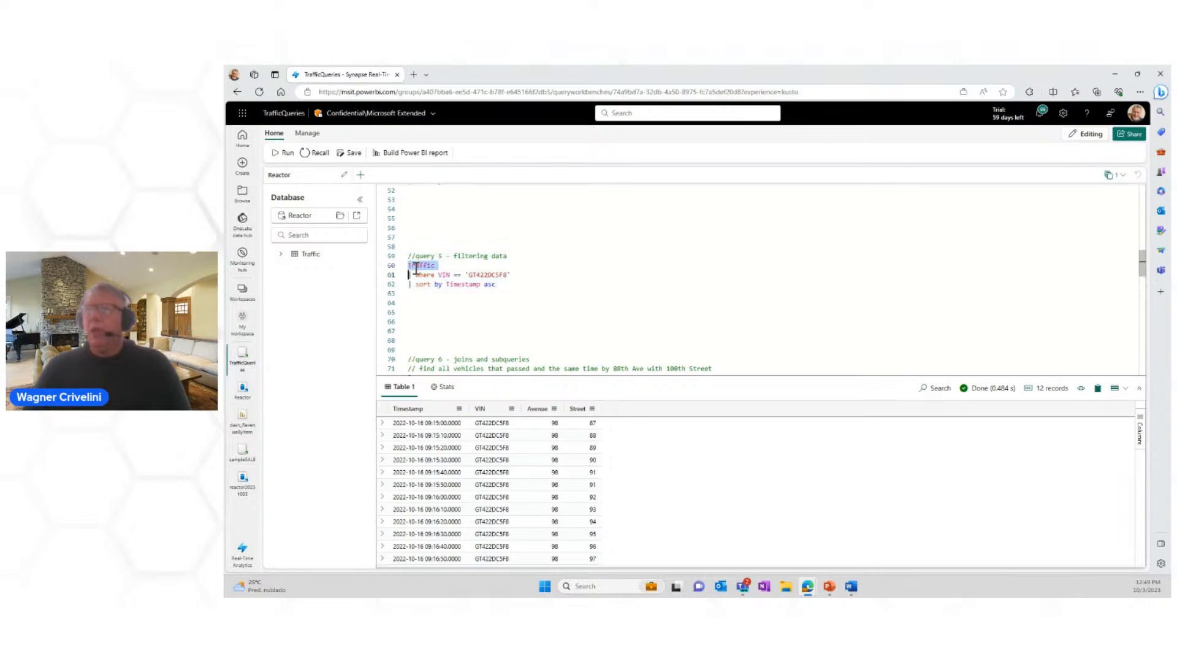
{"action": "key", "text": "shift+Down"}
{"action": "key", "text": "shift+Down"}
{"action": "key", "text": "ctrl+c"}
{"action": "key", "text": "Down"}
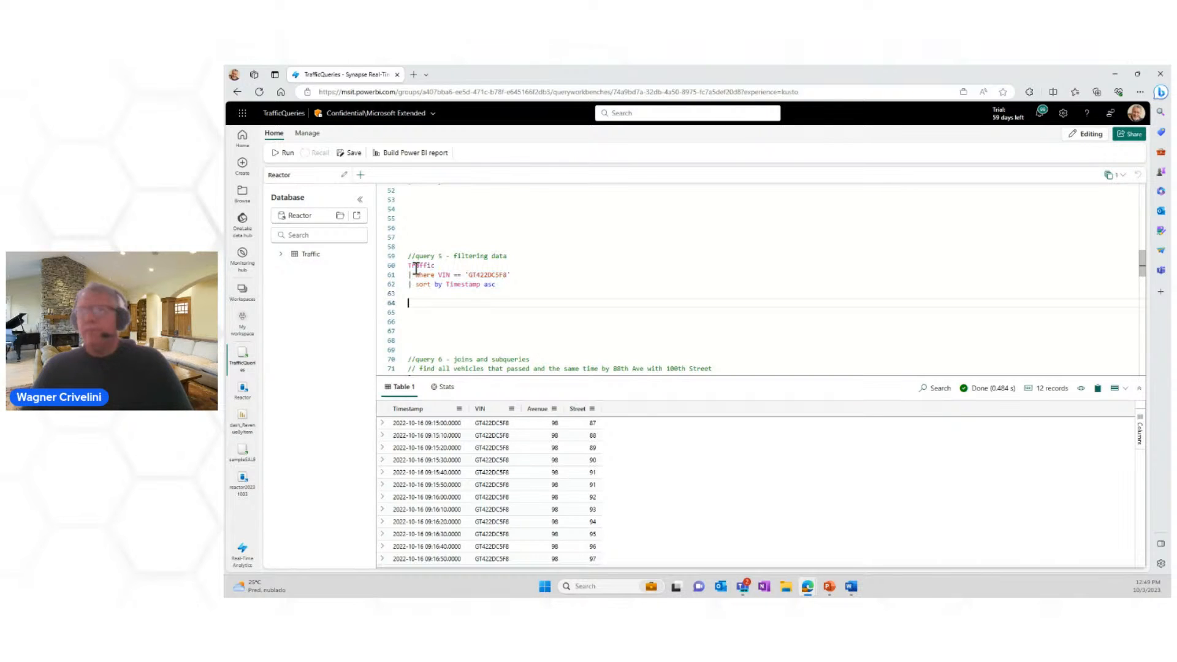
{"action": "key", "text": "ctrl+v"}
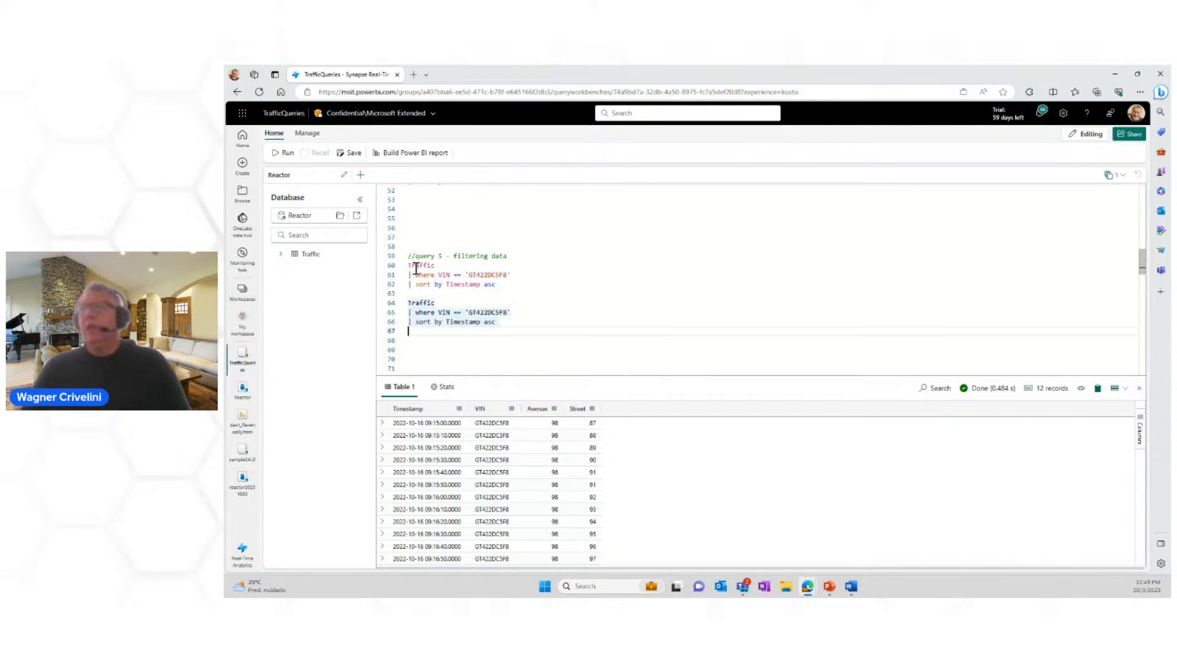
Step: Change the VIN comparison operator in the duplicate of query 5 to <> and run the duplicate
{"action": "double_click", "coordinate": [458, 312]}
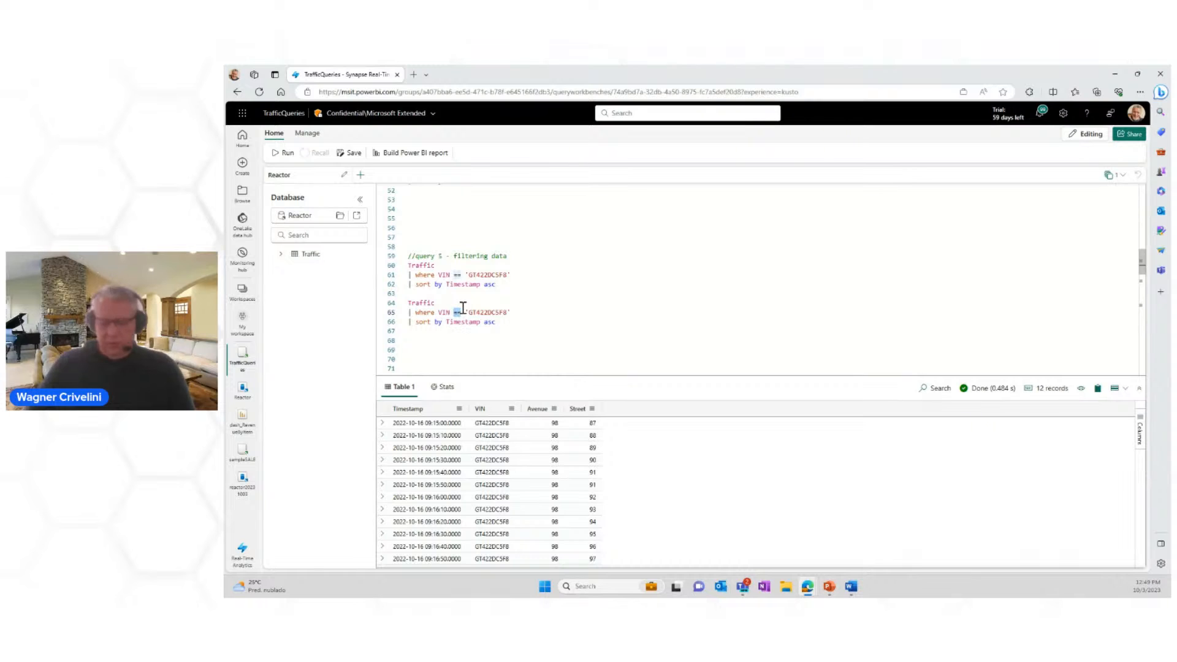
{"action": "type", "text": "<>"}
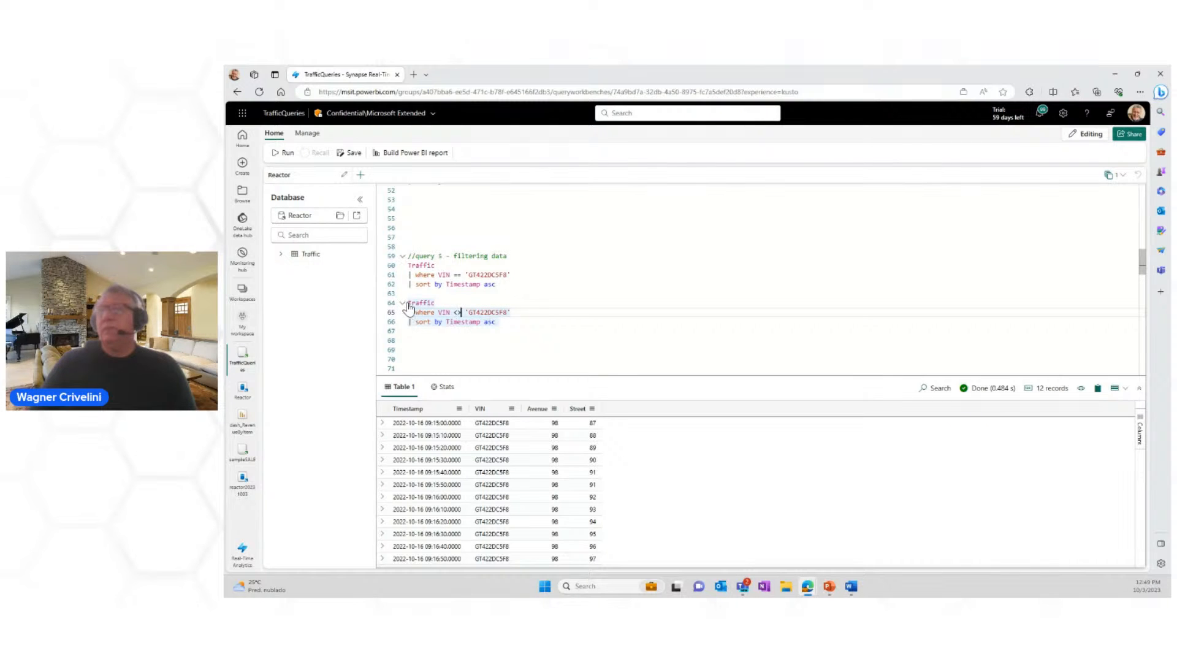
{"action": "left_click_drag", "start_coordinate": [407, 303], "coordinate": [515, 331]}
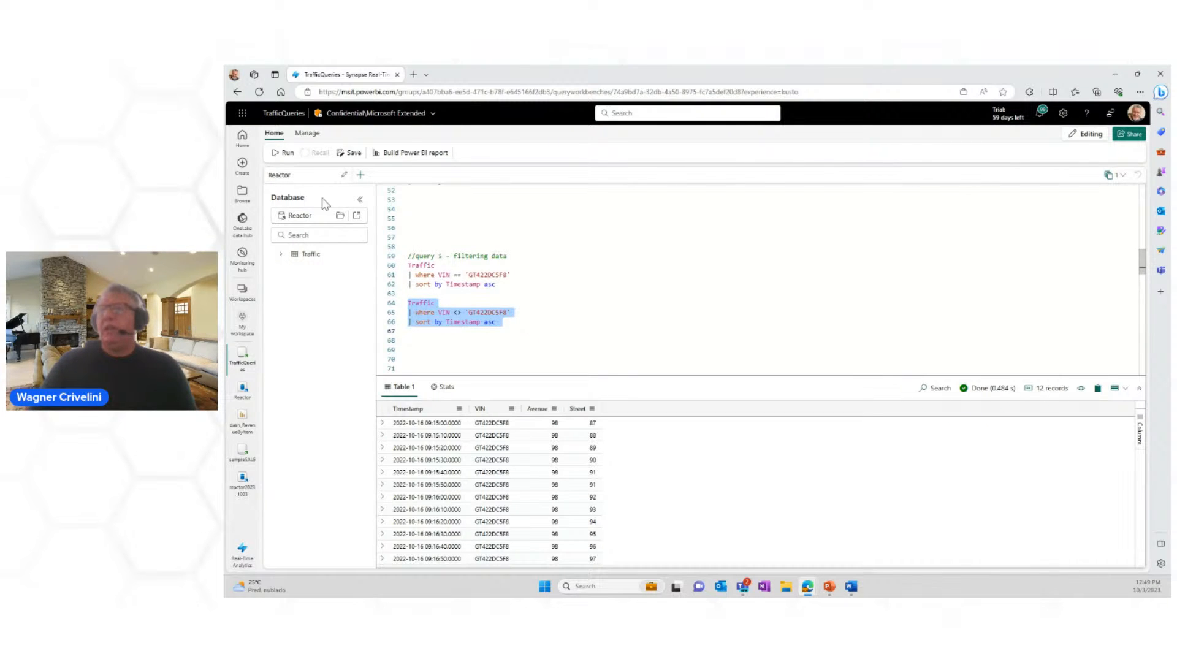
{"action": "left_click", "coordinate": [285, 152]}
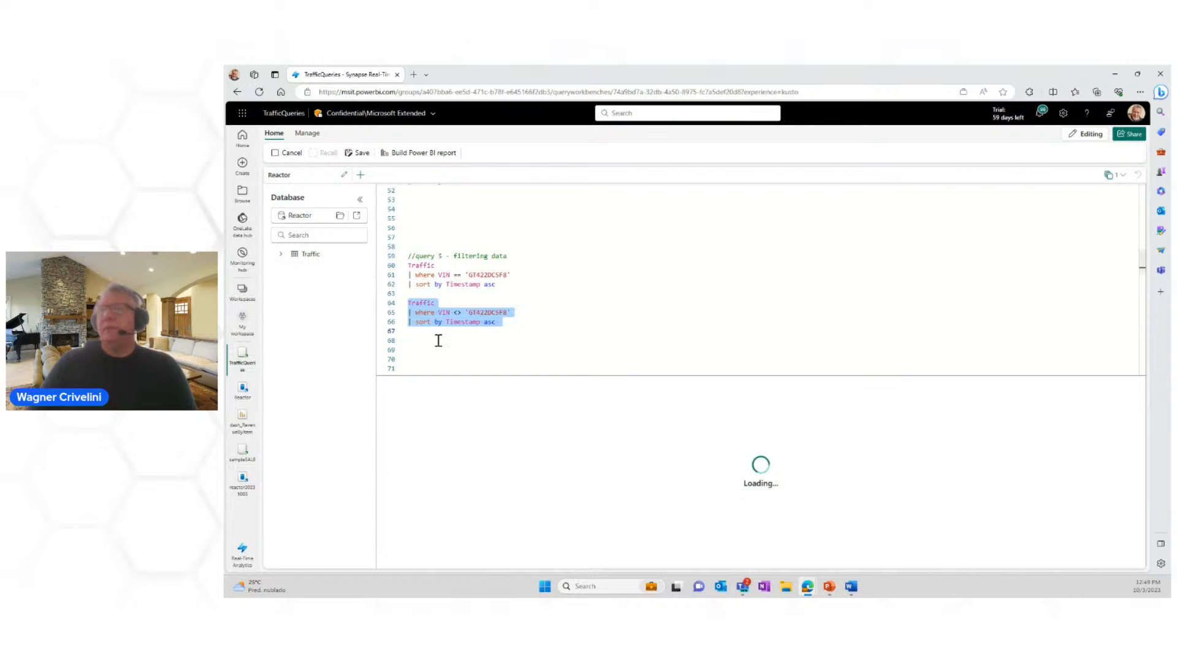
Step: Replace the VIN comparison operator in the duplicate of query 5 with in
{"action": "left_click", "coordinate": [457, 312]}
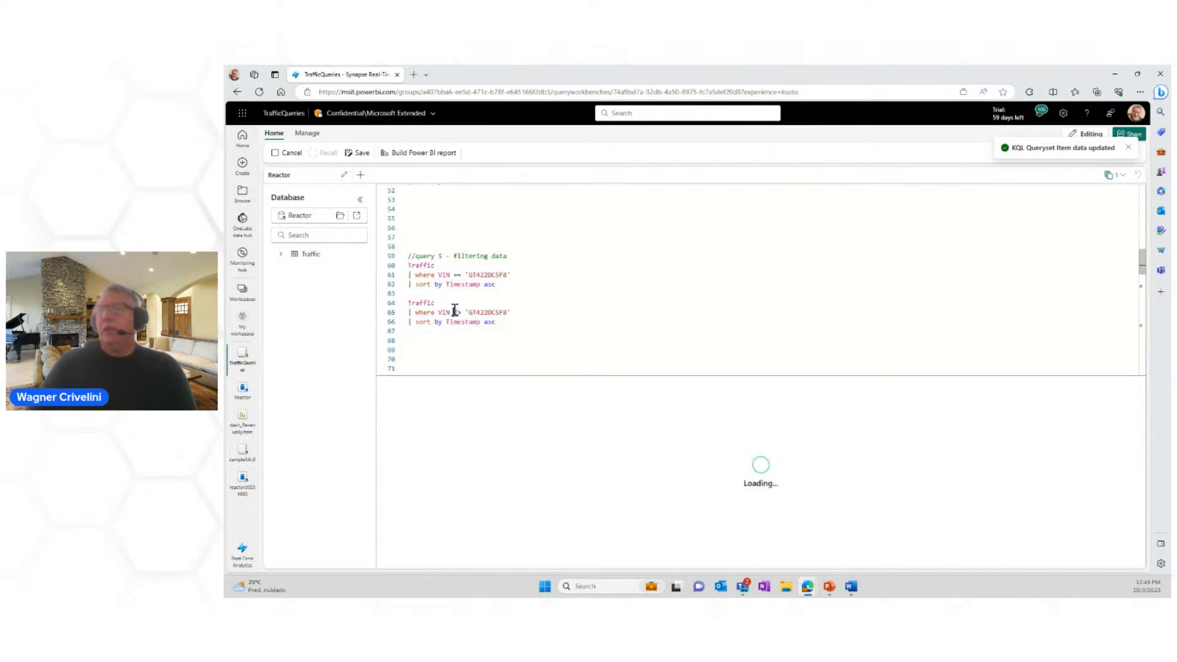
{"action": "left_click_drag", "start_coordinate": [454, 312], "coordinate": [464, 310]}
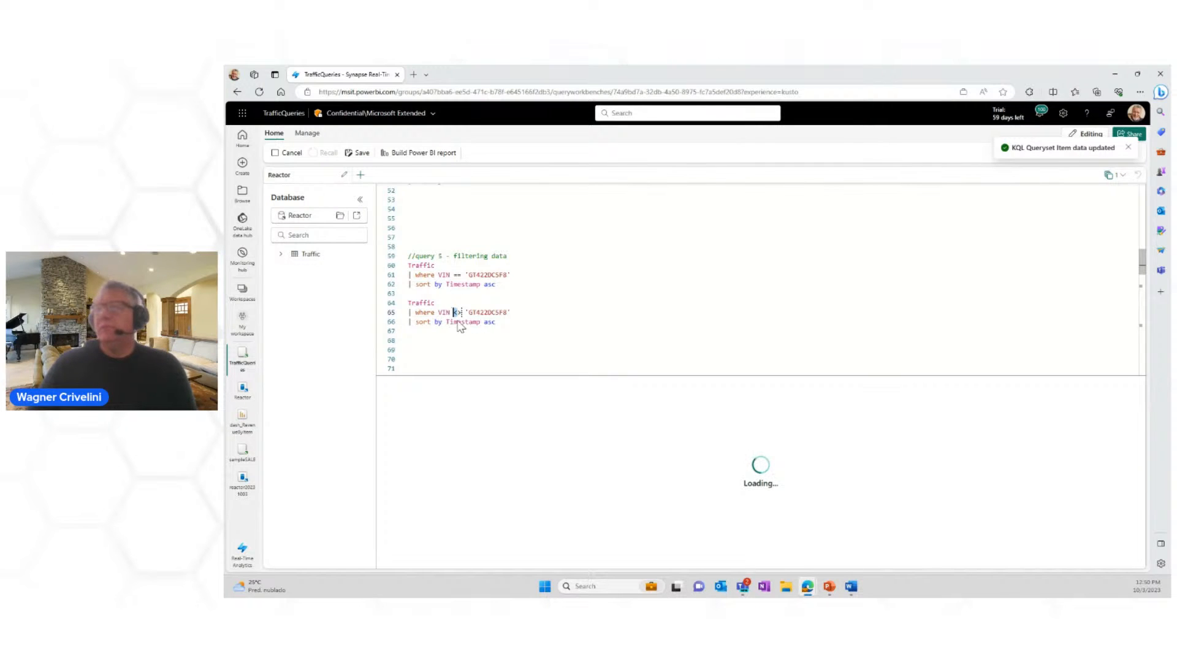
{"action": "left_click", "coordinate": [459, 312]}
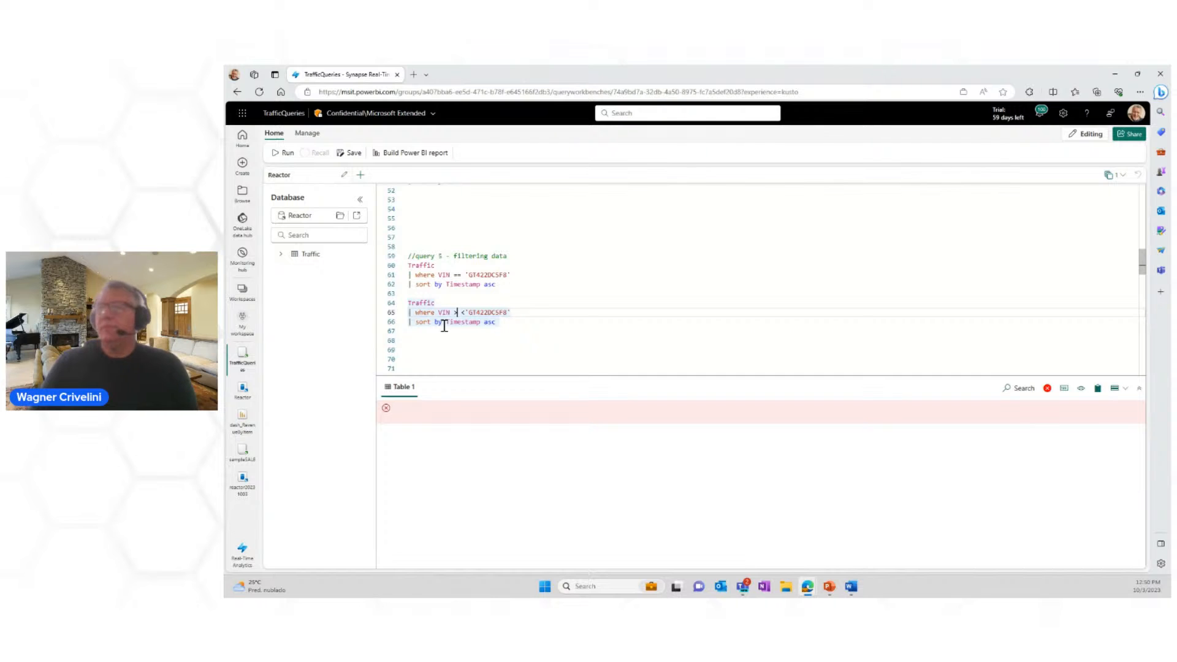
{"action": "key", "text": "Left"}
{"action": "key", "text": "BackSpace"}
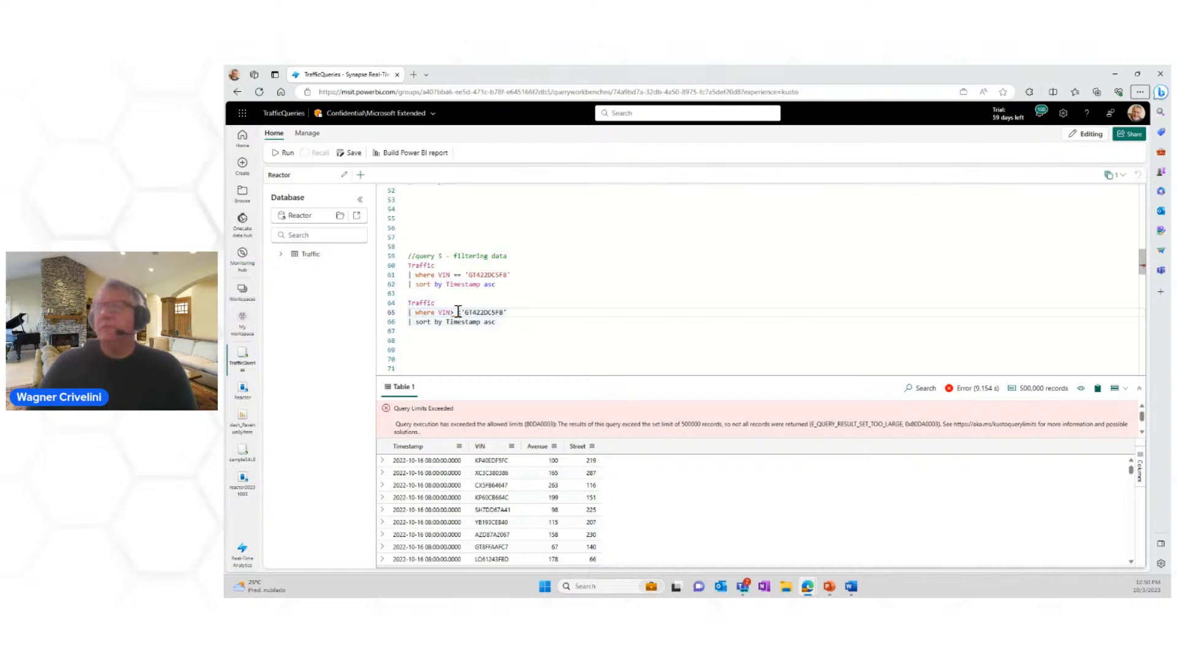
{"action": "type", "text": "in"}
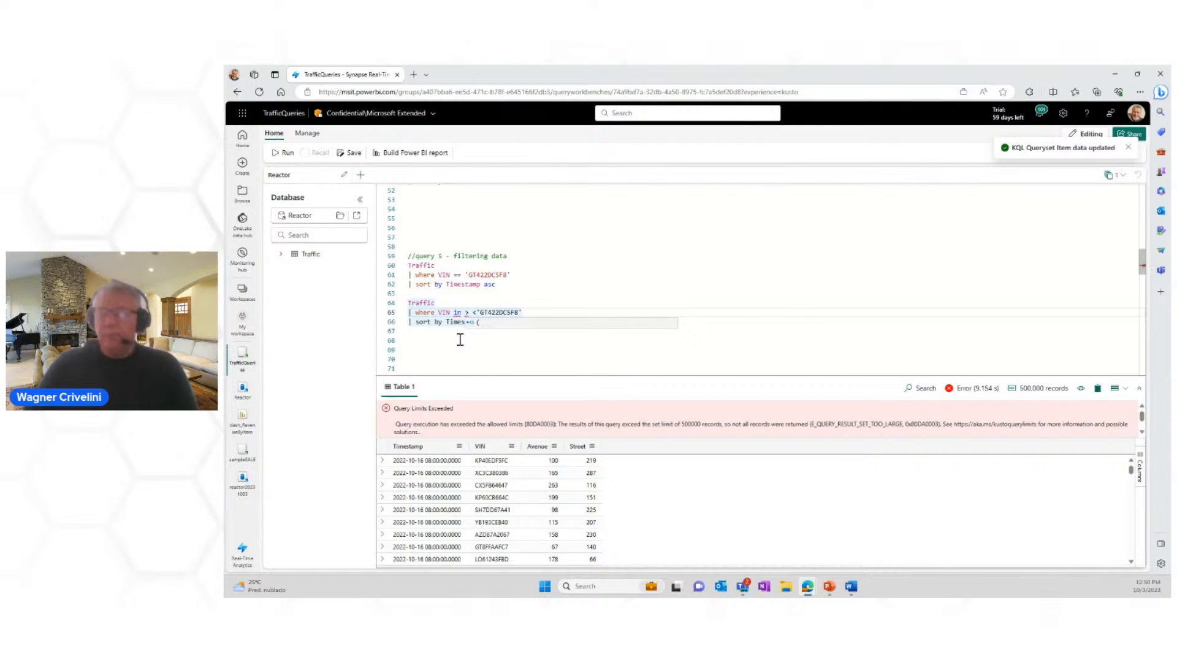
{"action": "key", "text": "Delete"}
{"action": "key", "text": "Delete"}
{"action": "key", "text": "Delete"}
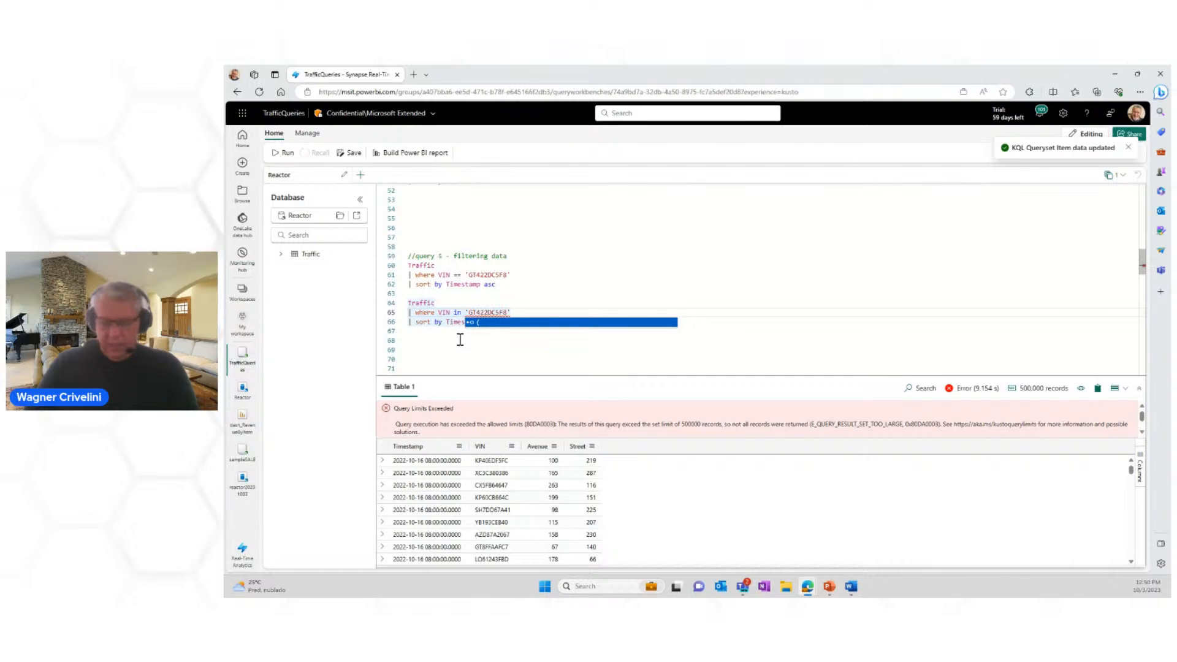
Step: Enclose the VIN value after the in operator in parentheses and run the duplicated query
{"action": "type", "text": "("}
{"action": "left_click", "coordinate": [520, 311]}
{"action": "type", "text": ")"}
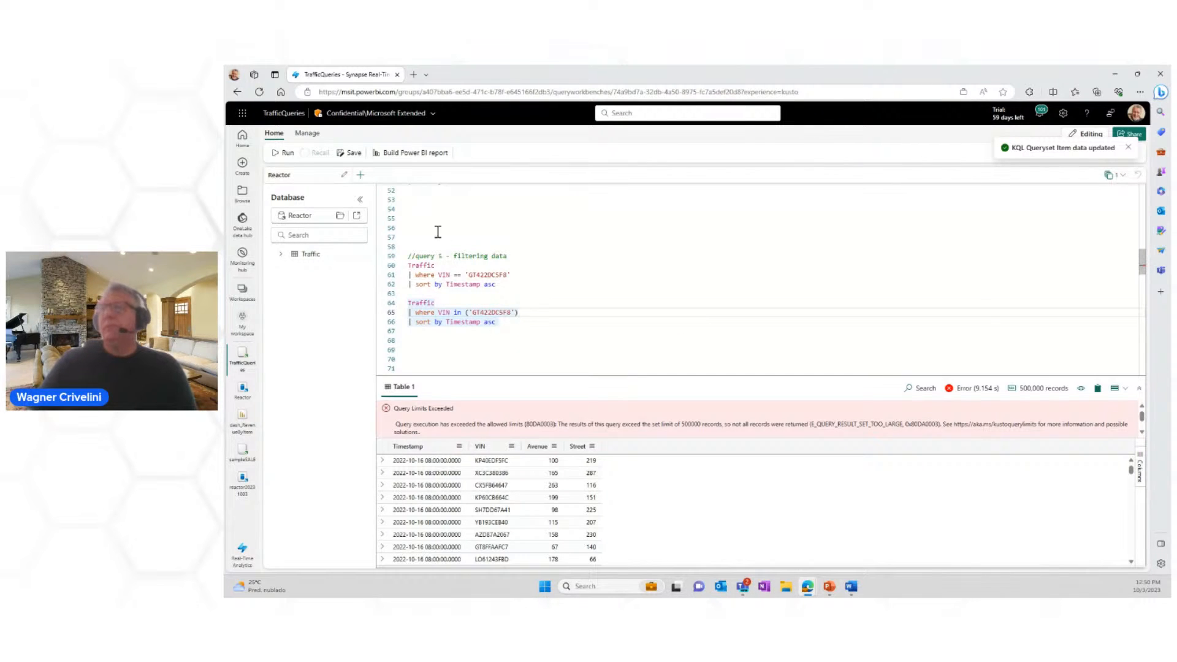
{"action": "left_click", "coordinate": [282, 153]}
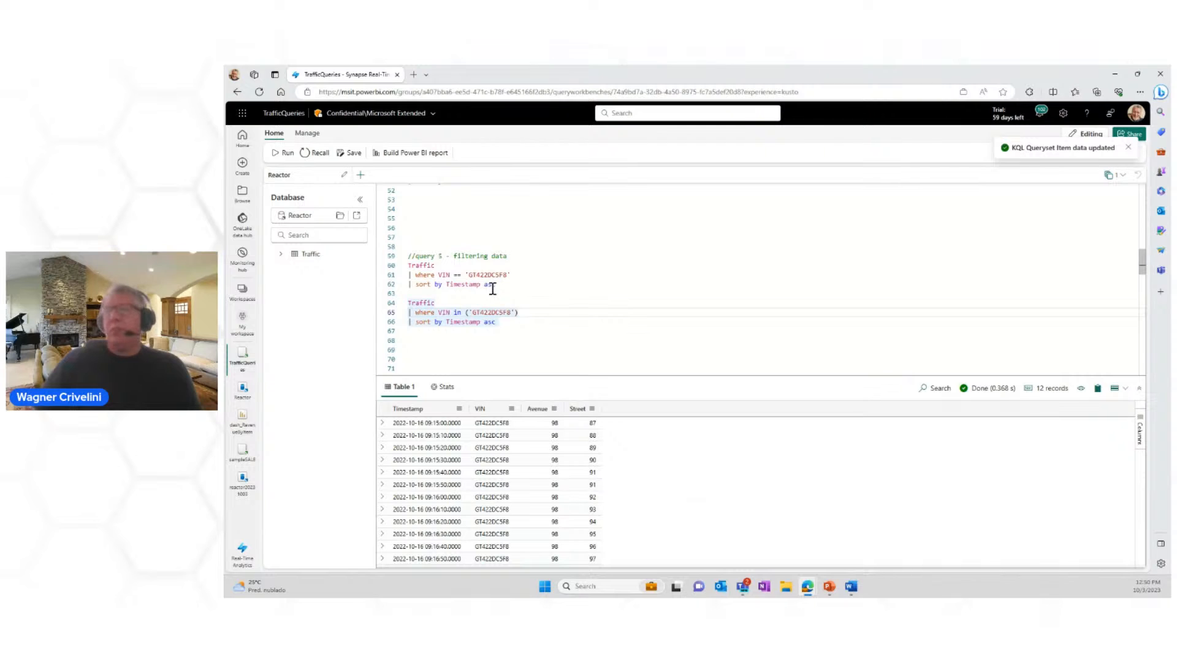
Step: Examine query 6 - joins and subqueries, focusing on the let Q1 subquery that filters Traffic by Avenue and Street
{"action": "scroll", "coordinate": [492, 288], "scroll_direction": "down", "scroll_amount": 2}
{"action": "scroll", "coordinate": [493, 288], "scroll_direction": "down", "scroll_amount": 1}
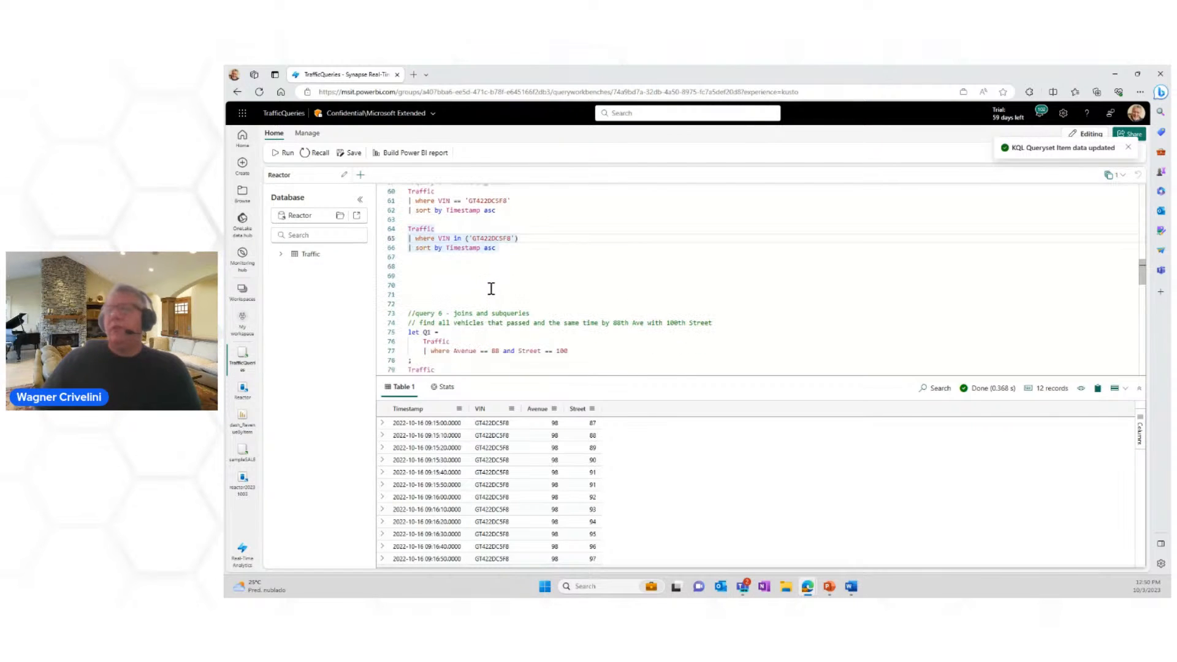
{"action": "scroll", "coordinate": [473, 277], "scroll_direction": "down", "scroll_amount": 1}
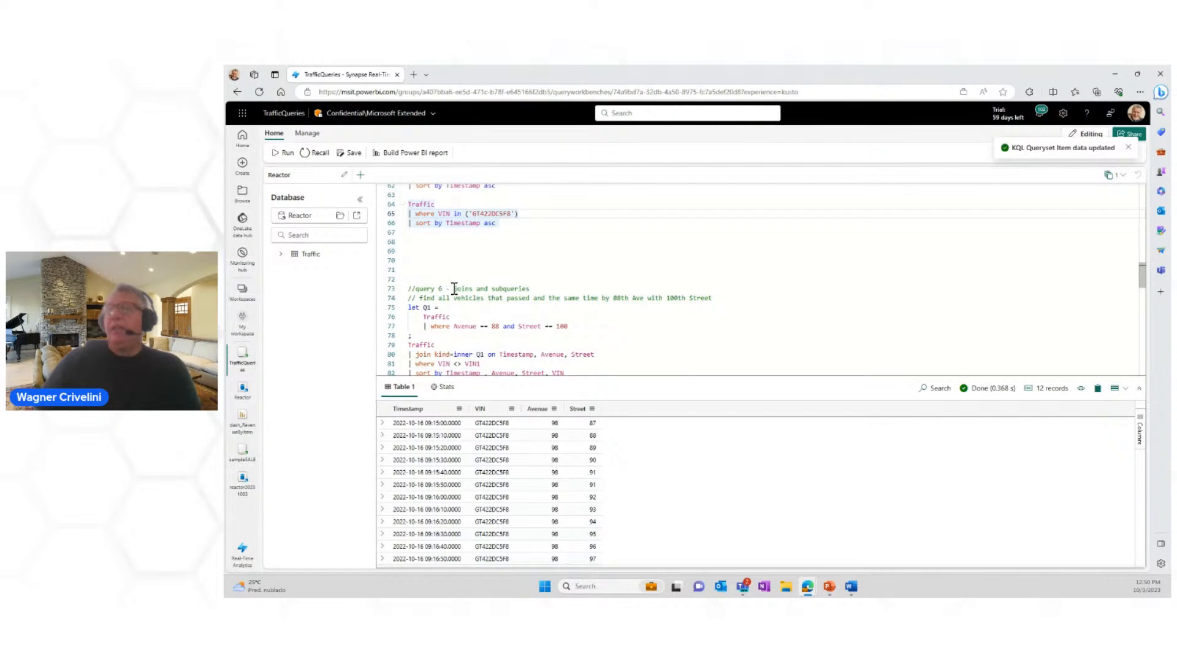
{"action": "left_click_drag", "start_coordinate": [455, 292], "coordinate": [544, 293]}
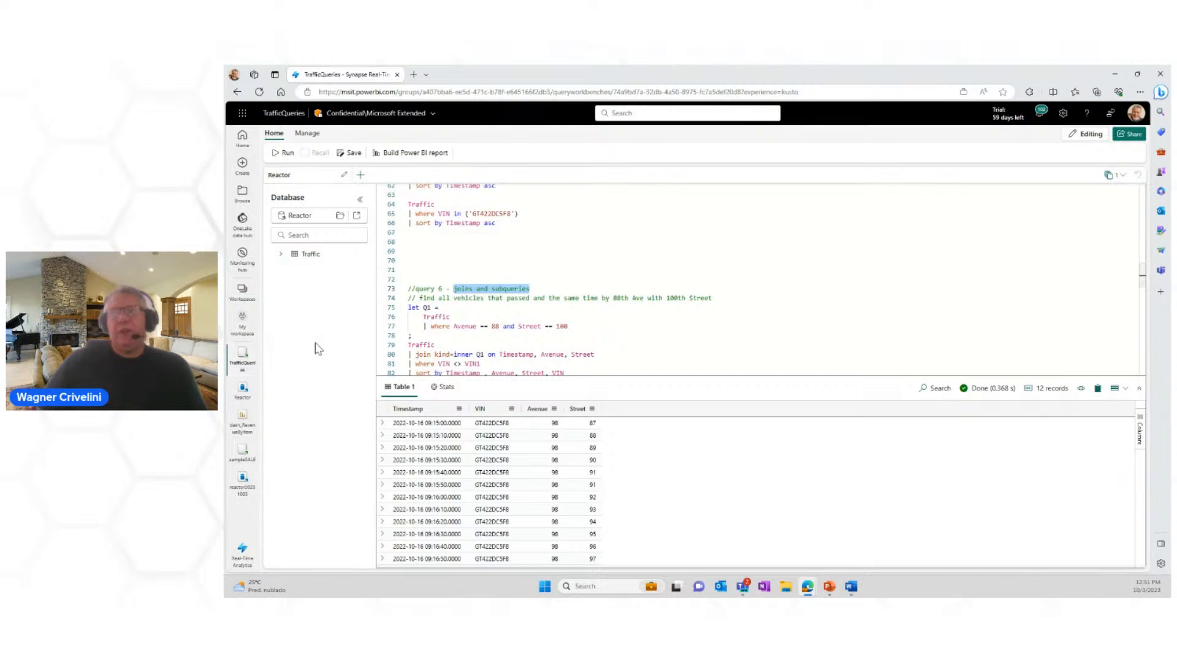
{"action": "mouse_move", "coordinate": [437, 314]}
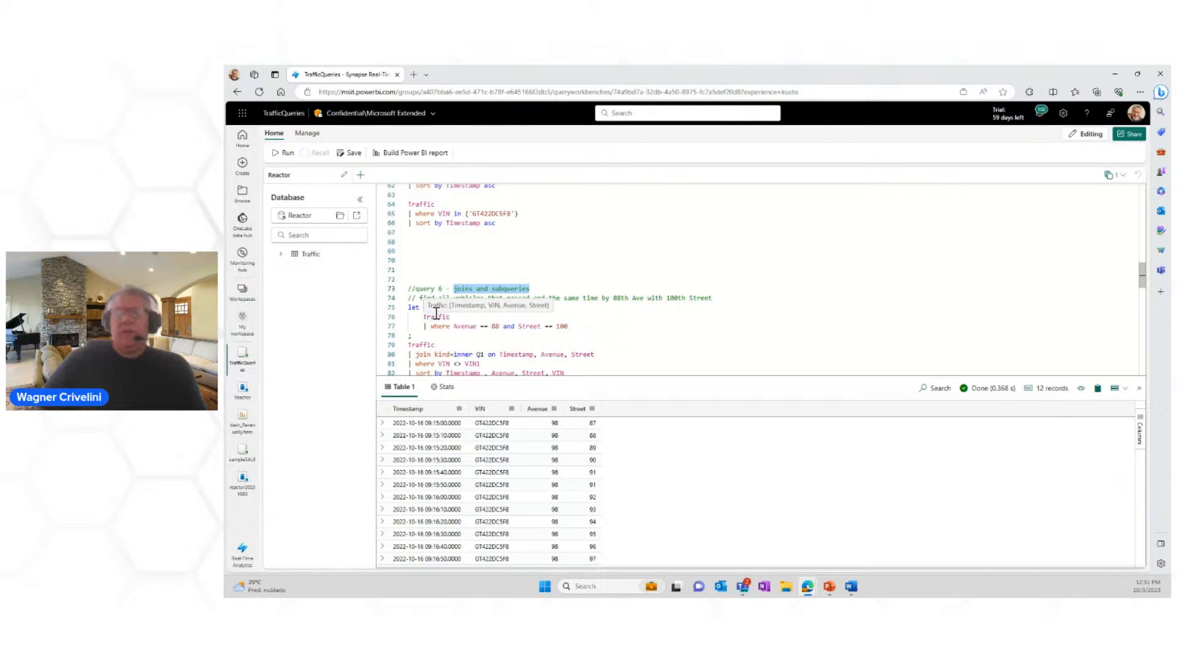
{"action": "left_click", "coordinate": [555, 308]}
{"action": "type", "text": "Q1 ="}
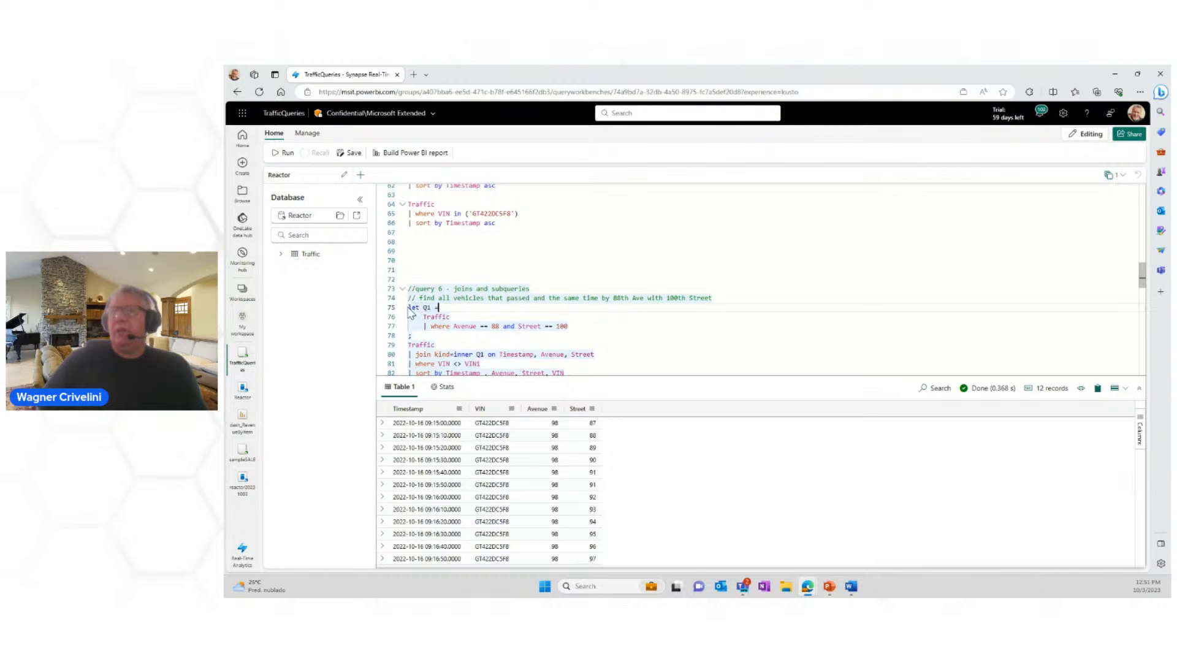
{"action": "left_click_drag", "start_coordinate": [410, 307], "coordinate": [421, 336]}
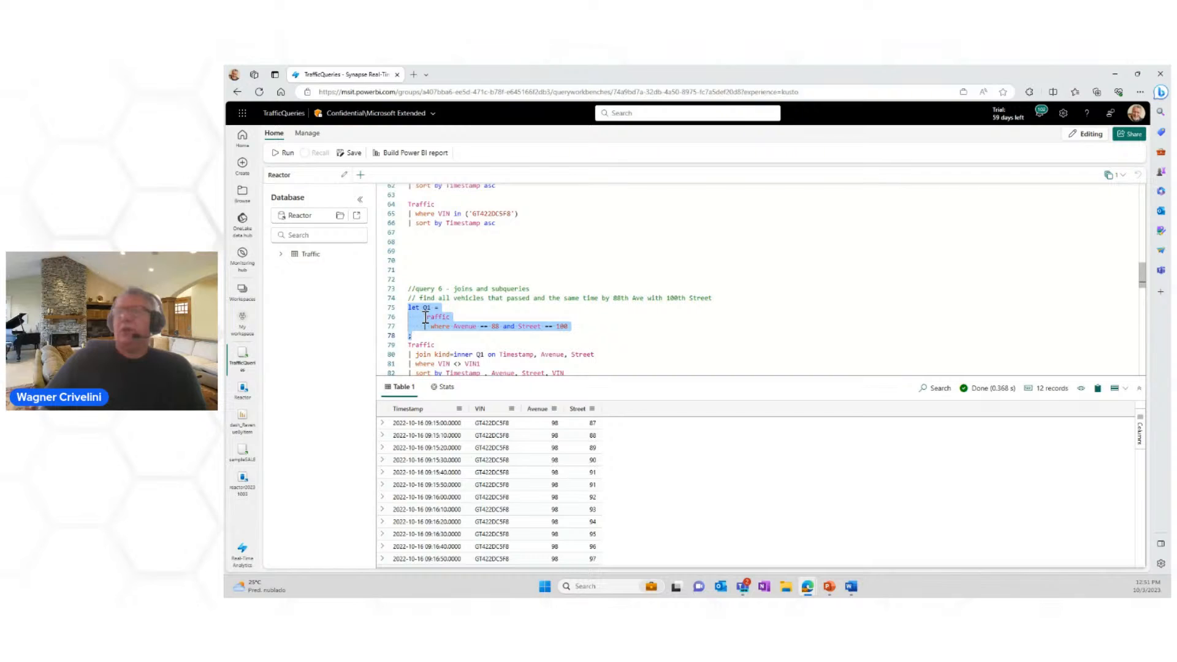
Step: Examine query 6's inner join of Traffic with Q1 and its Timestamp, Avenue and Street join columns
{"action": "scroll", "coordinate": [472, 318], "scroll_direction": "down", "scroll_amount": 1}
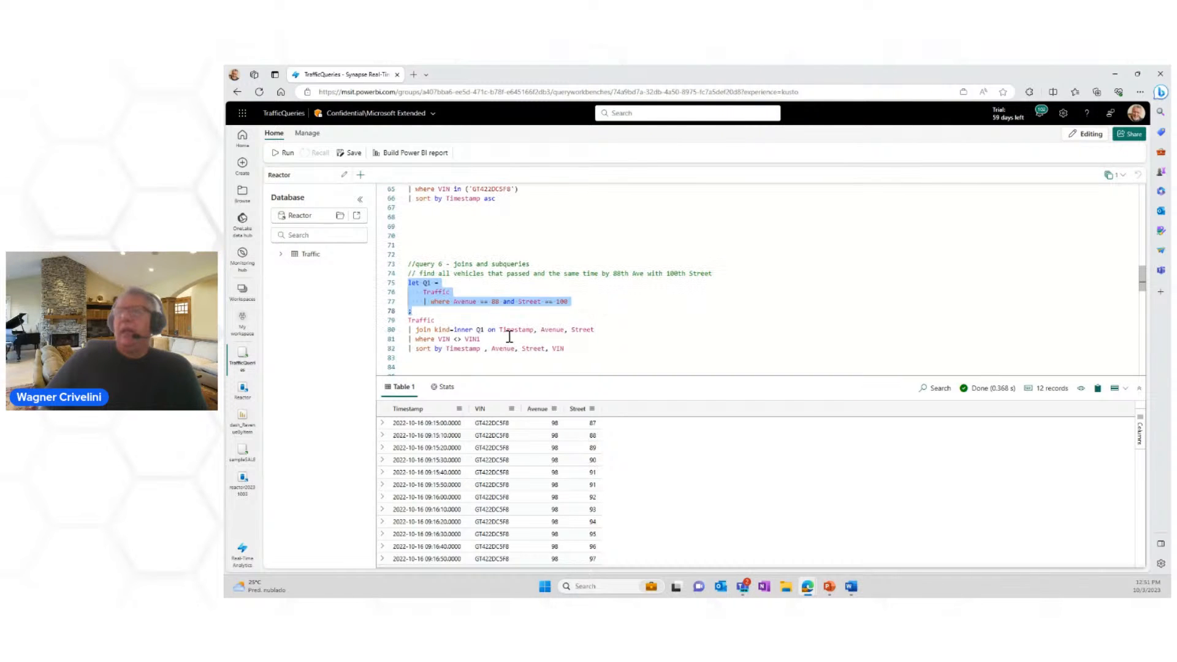
{"action": "left_click", "coordinate": [412, 320]}
{"action": "left_click_drag", "start_coordinate": [414, 320], "coordinate": [596, 330]}
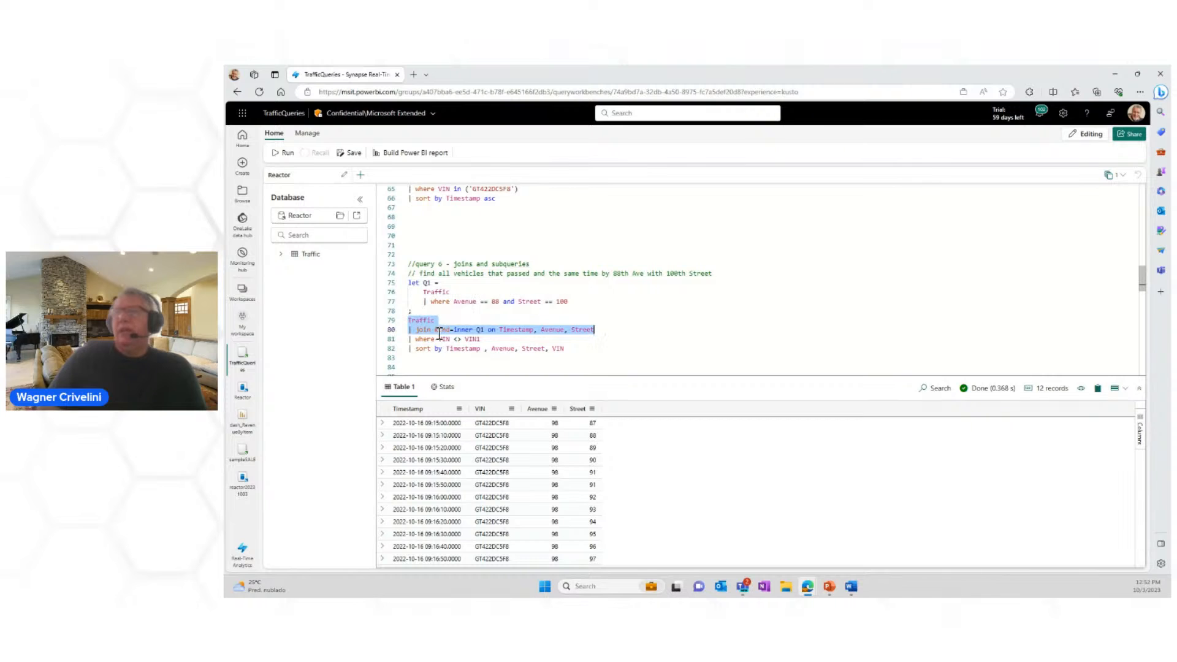
{"action": "mouse_move", "coordinate": [480, 330]}
{"action": "left_click_drag", "start_coordinate": [606, 330], "coordinate": [494, 331]}
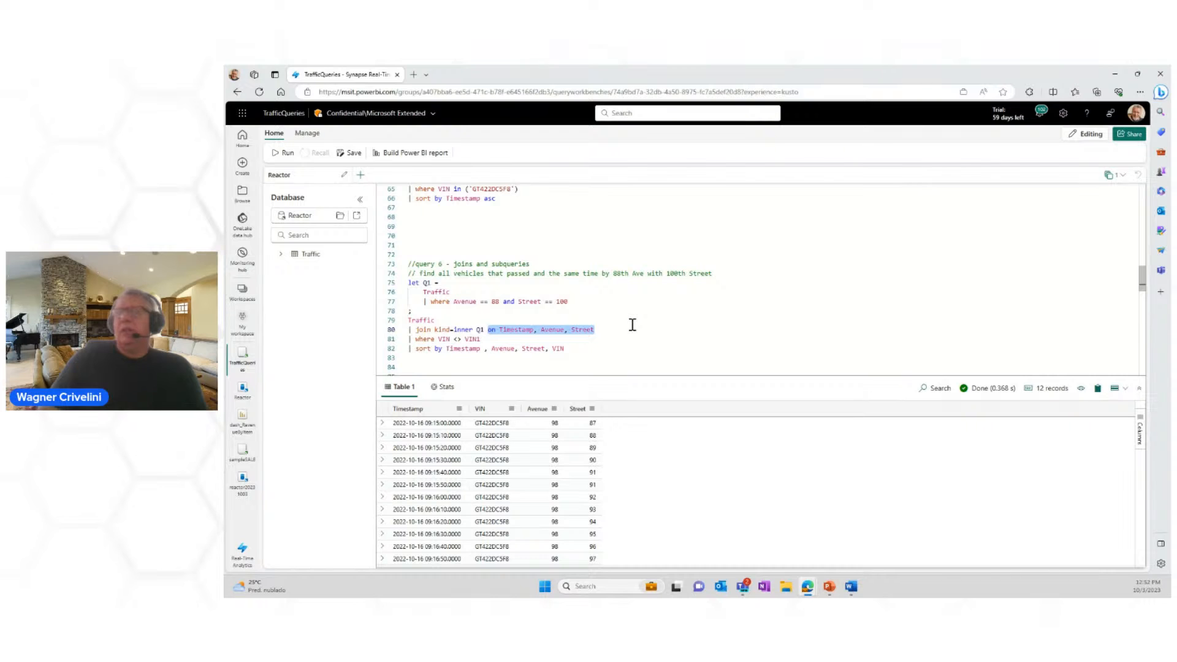
{"action": "double_click", "coordinate": [521, 330]}
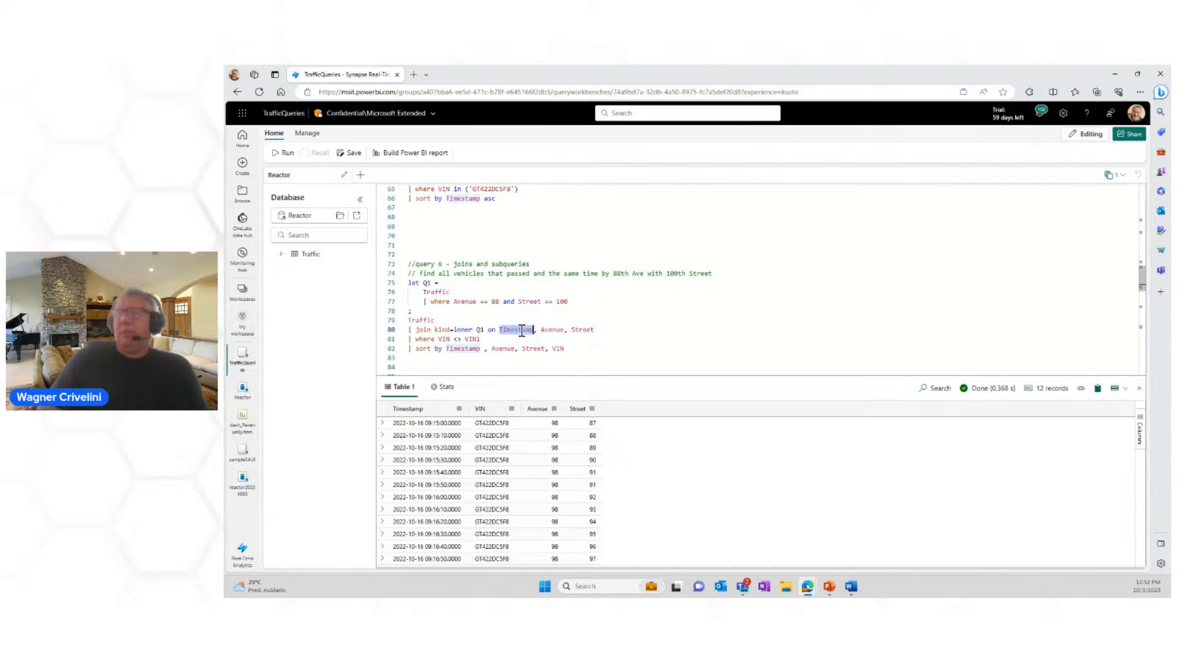
{"action": "double_click", "coordinate": [552, 330]}
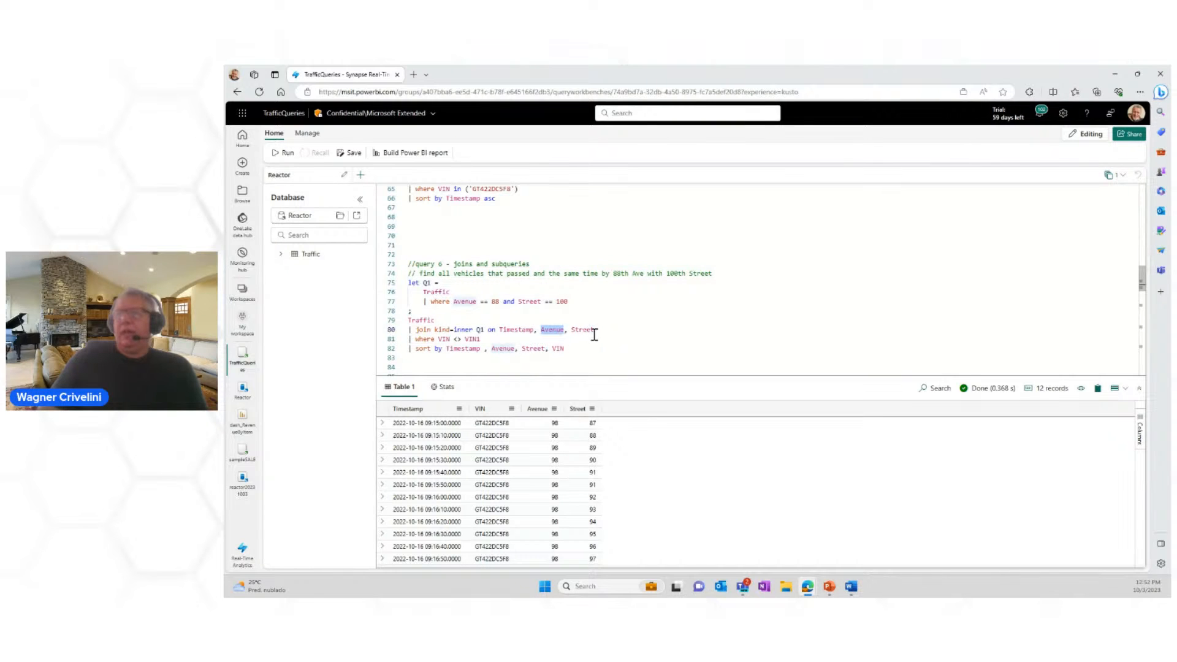
{"action": "double_click", "coordinate": [585, 330]}
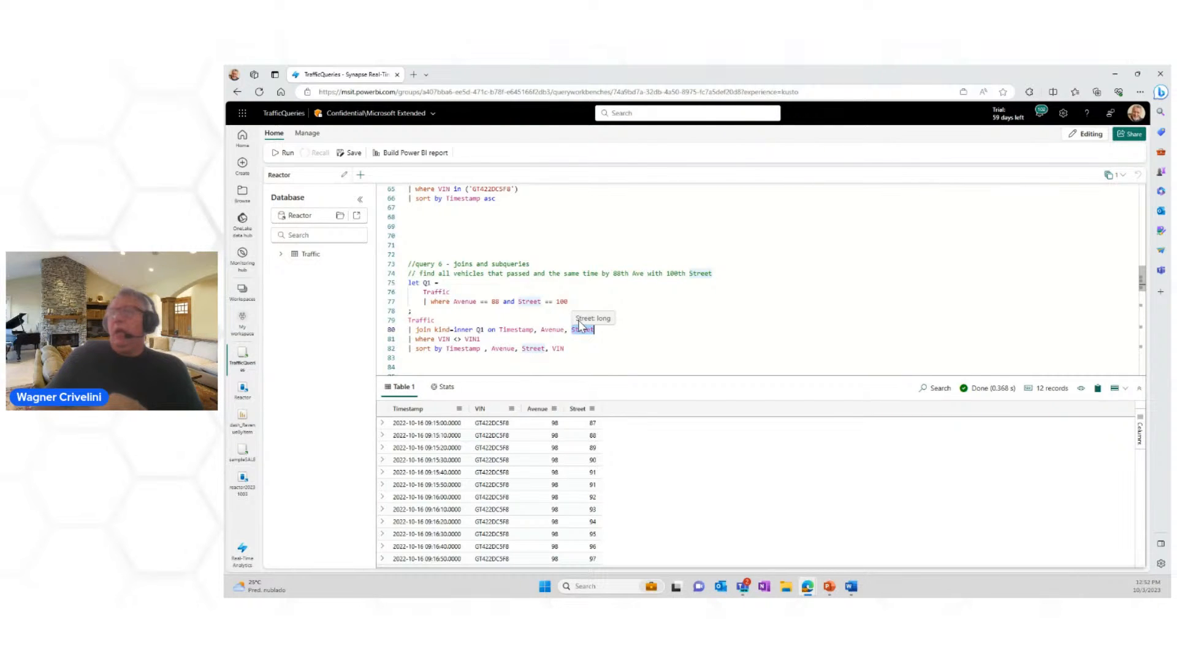
Step: Run query 6 from the let Q1 statement through the final sort by Timestamp, Avenue, Street, VIN
{"action": "scroll", "coordinate": [580, 325], "scroll_direction": "down", "scroll_amount": 1}
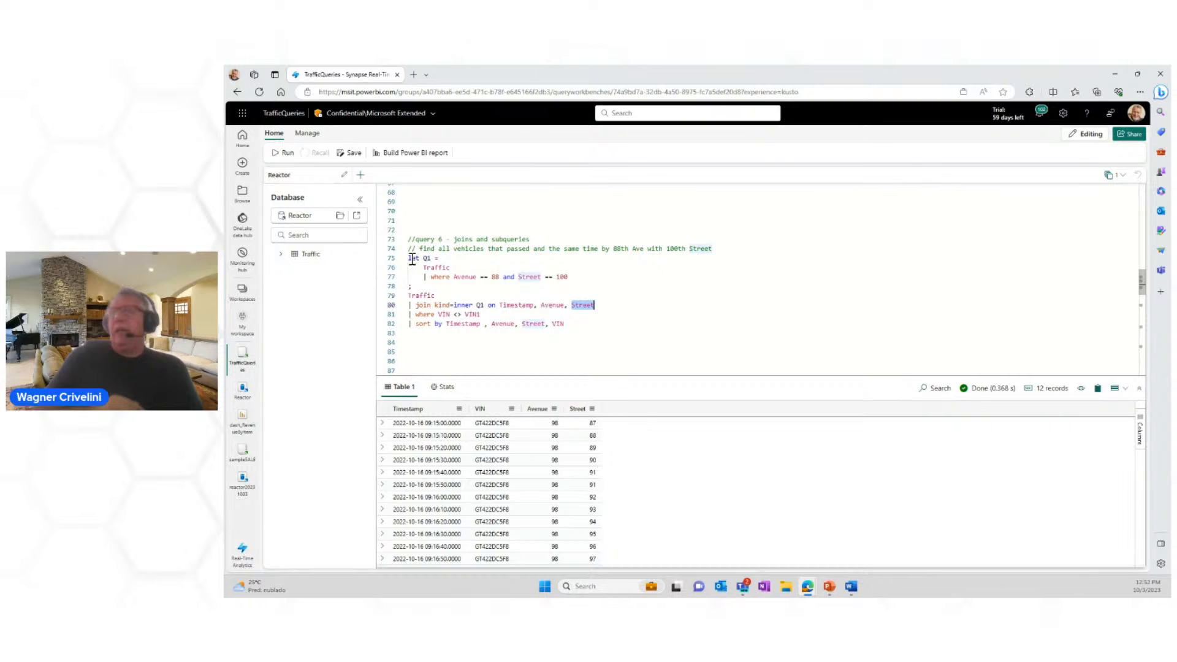
{"action": "left_click_drag", "start_coordinate": [409, 258], "coordinate": [579, 323]}
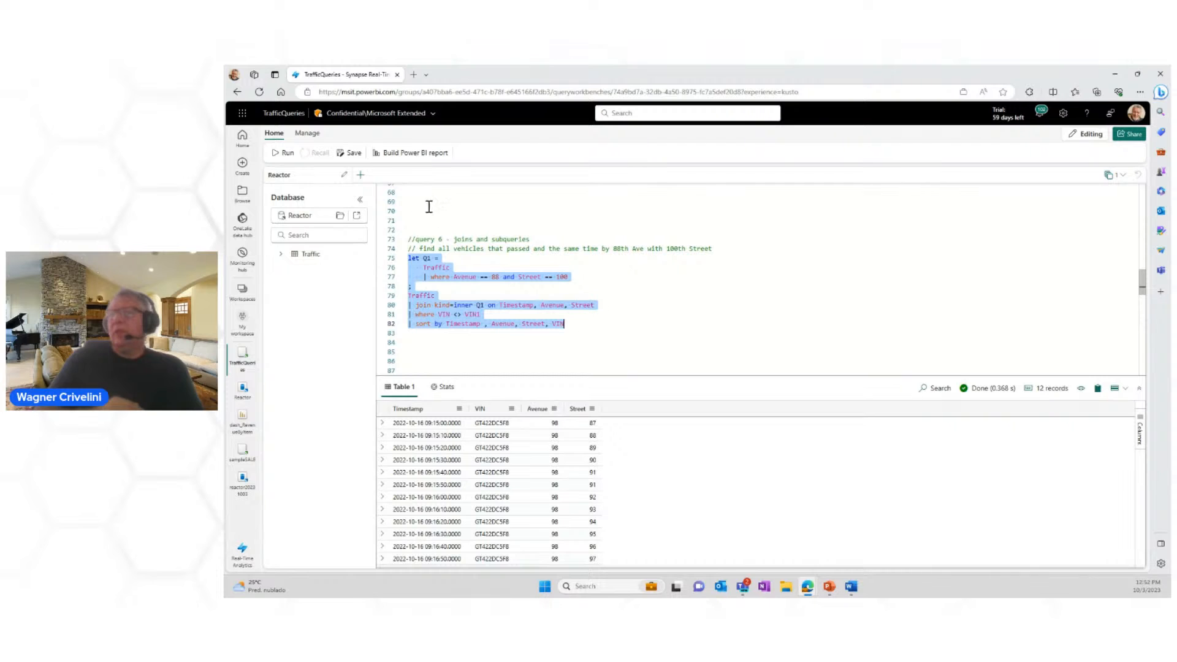
{"action": "left_click", "coordinate": [271, 155]}
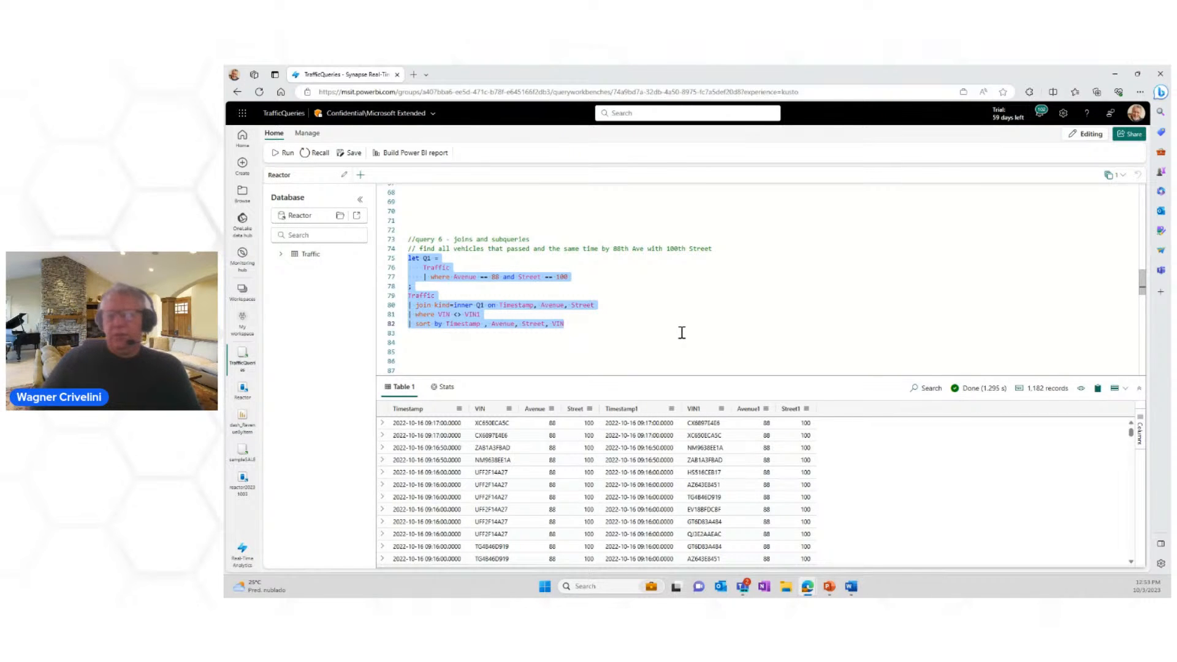
Step: Review query 7 - bin with its Timespan value, and query 8 - anomaly charts, without running them
{"action": "scroll", "coordinate": [675, 326], "scroll_direction": "down", "scroll_amount": 3}
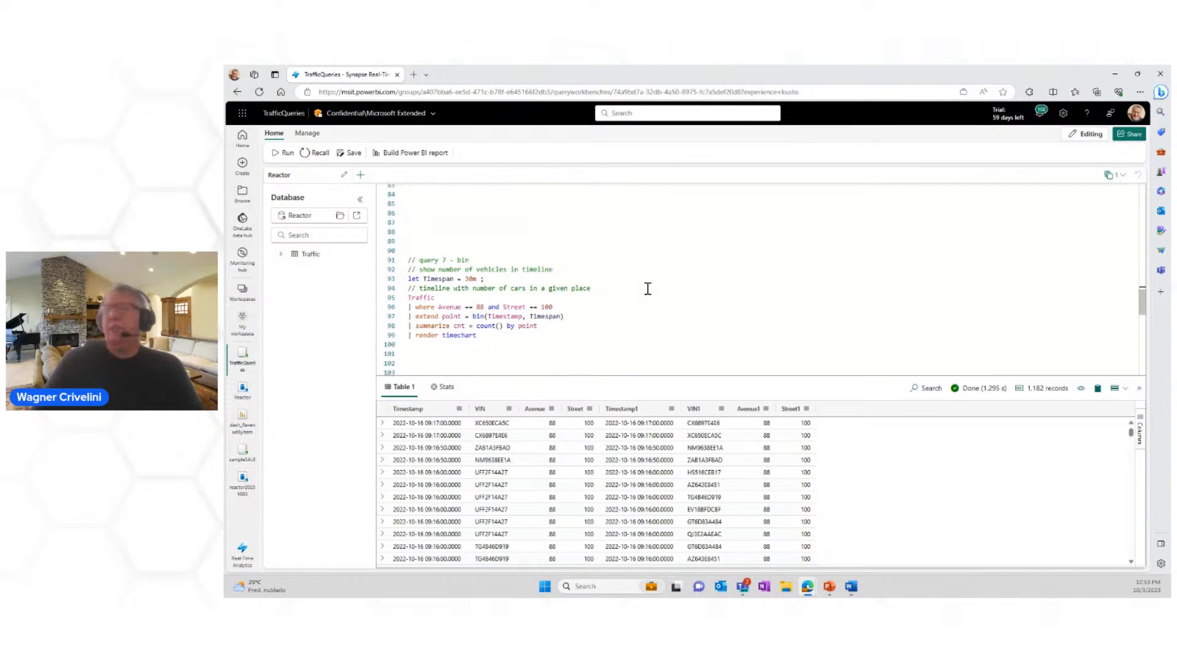
{"action": "scroll", "coordinate": [643, 289], "scroll_direction": "down", "scroll_amount": 2}
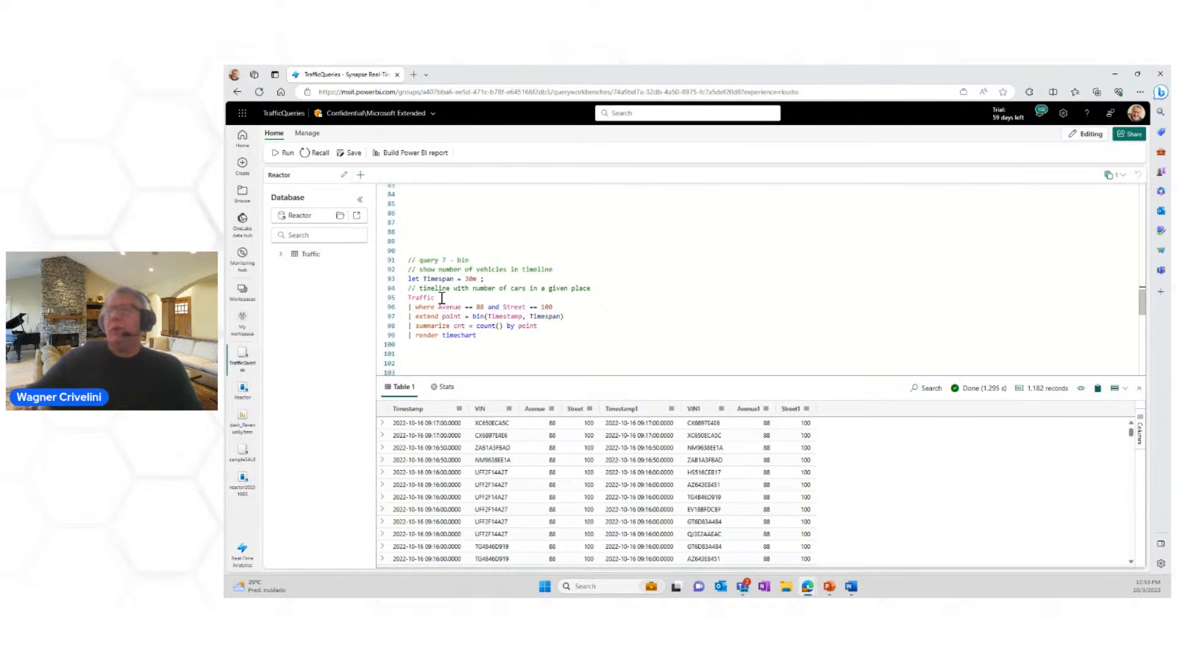
{"action": "left_click", "coordinate": [466, 278]}
{"action": "double_click", "coordinate": [467, 279]}
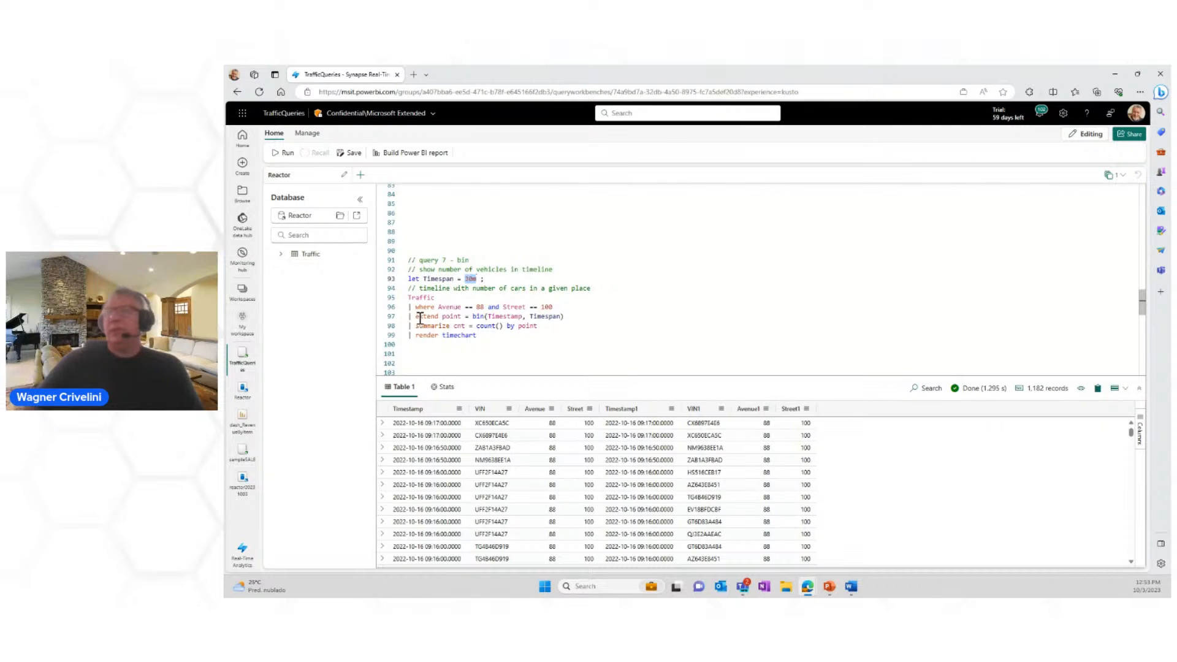
{"action": "scroll", "coordinate": [420, 314], "scroll_direction": "down", "scroll_amount": 2}
{"action": "scroll", "coordinate": [420, 318], "scroll_direction": "down", "scroll_amount": 5}
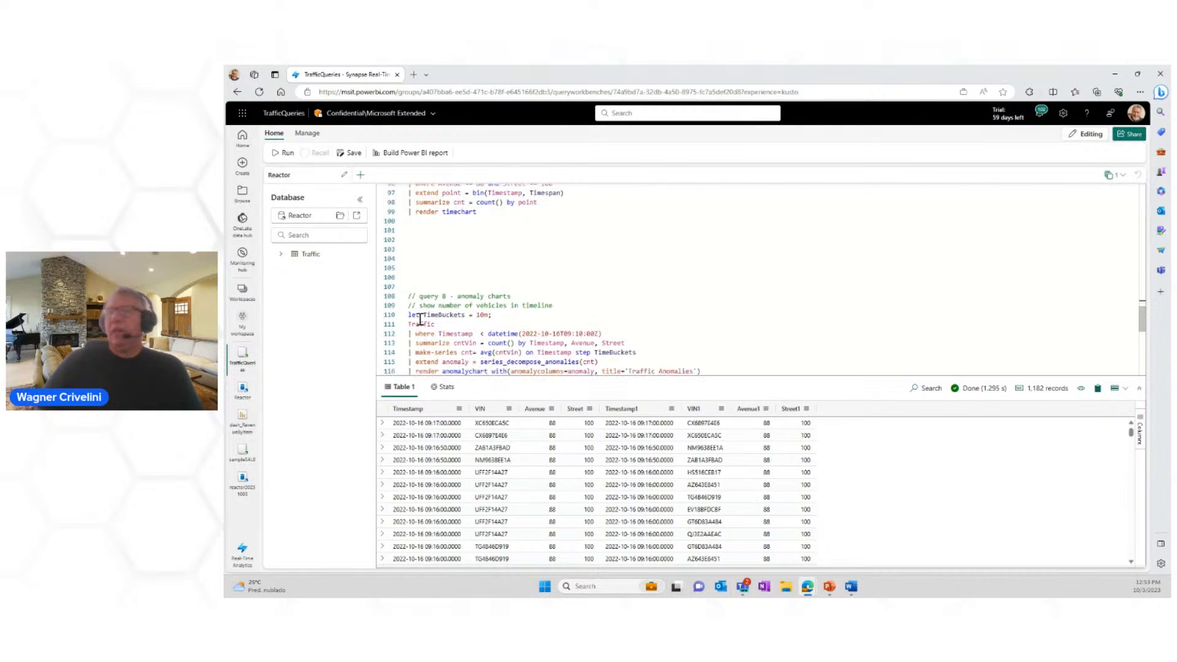
{"action": "scroll", "coordinate": [420, 319], "scroll_direction": "down", "scroll_amount": 4}
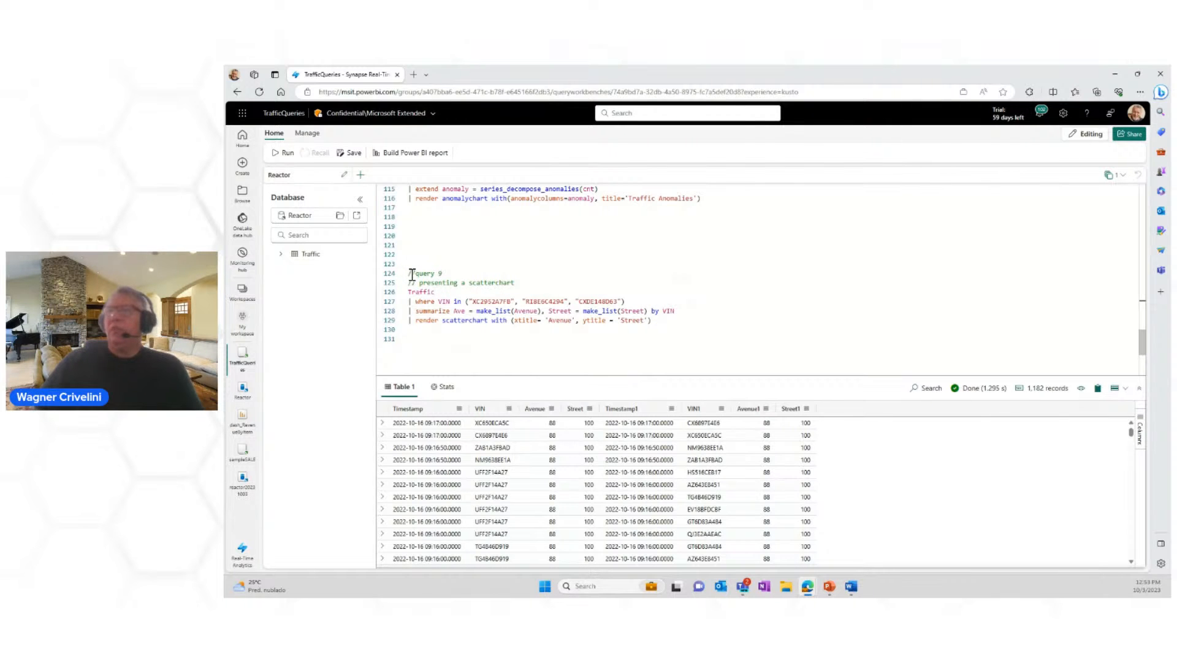
Step: Run query 9, which presents a scatterchart of Avenue and Street by VIN, and enlarge the results area
{"action": "left_click_drag", "start_coordinate": [409, 272], "coordinate": [689, 312]}
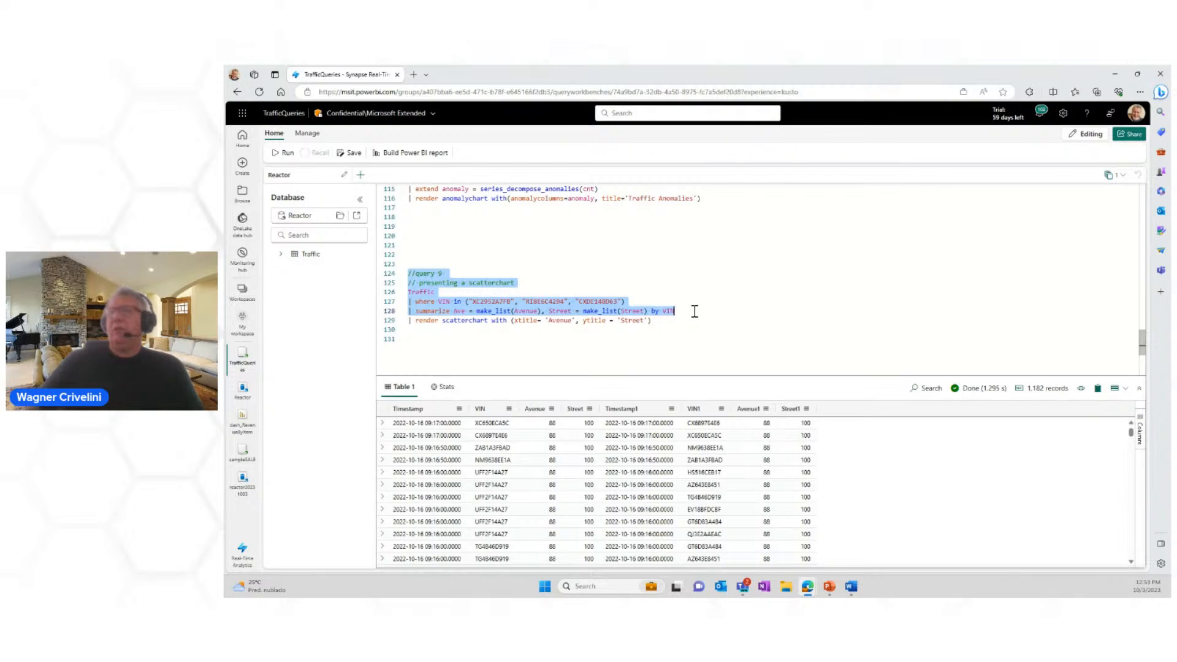
{"action": "left_click_drag", "start_coordinate": [695, 312], "coordinate": [694, 321]}
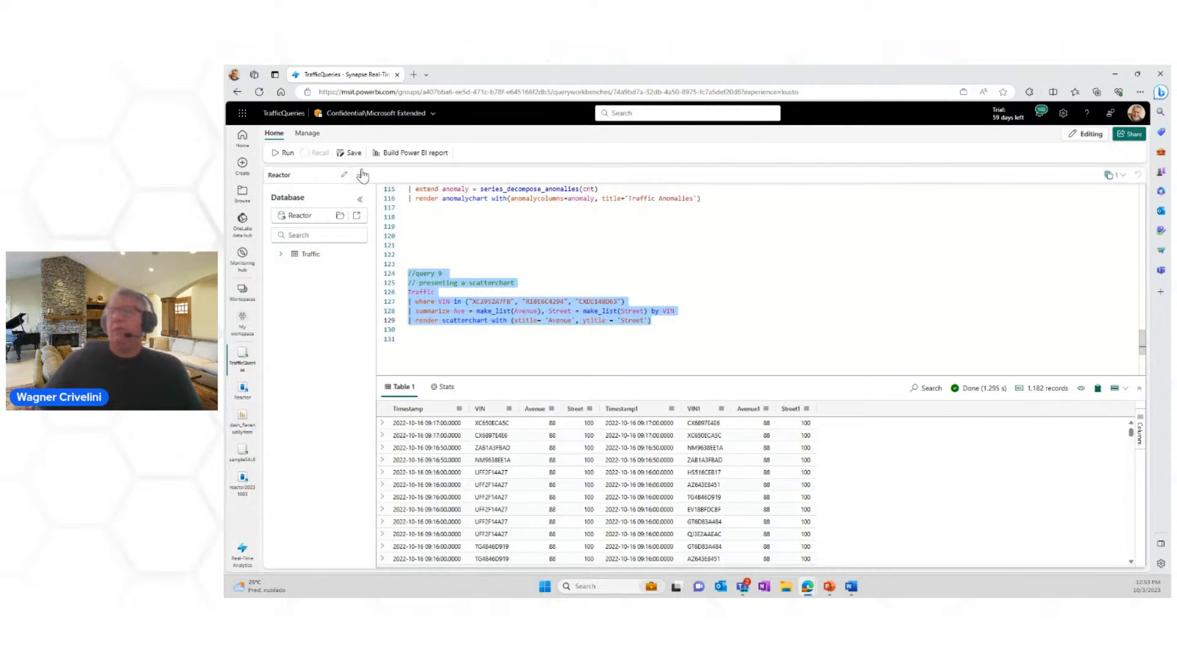
{"action": "left_click", "coordinate": [286, 154]}
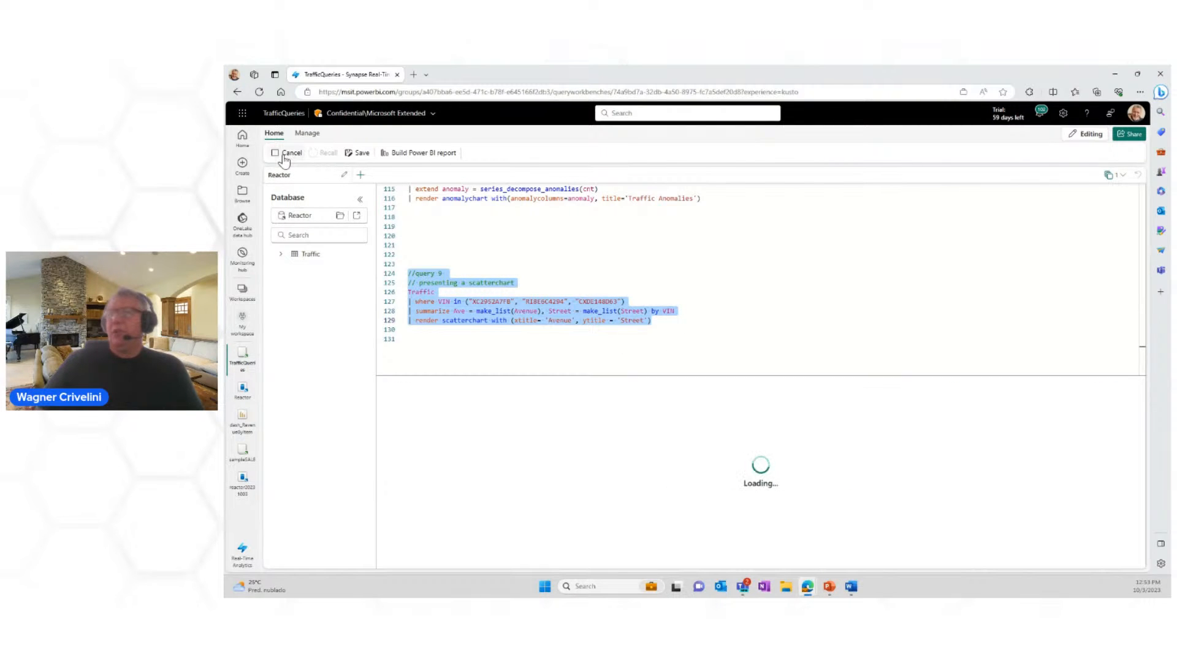
{"action": "left_click_drag", "start_coordinate": [662, 375], "coordinate": [662, 307]}
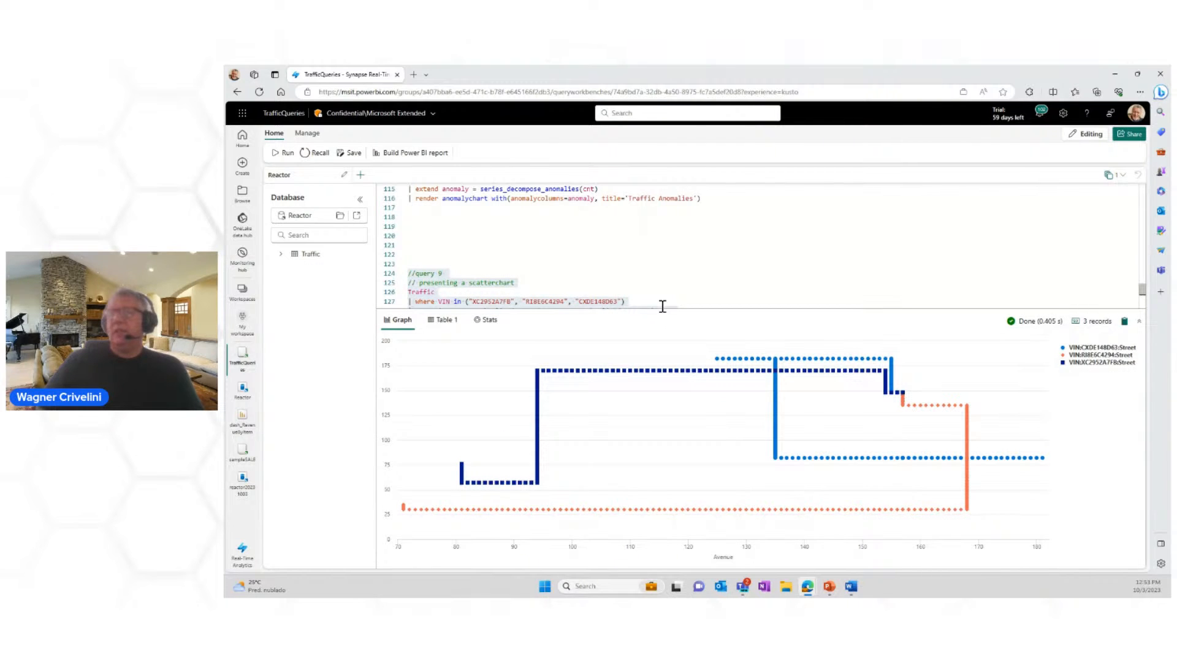